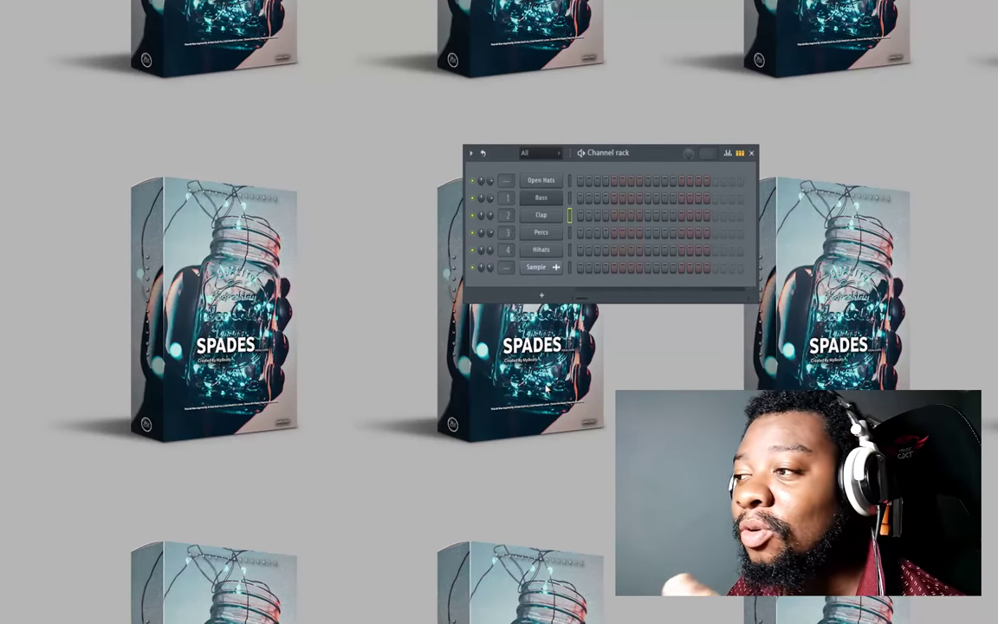
# Open the Sample channel's jazz guitar audio in the Edison audio editor
pyautogui.click(536, 267)
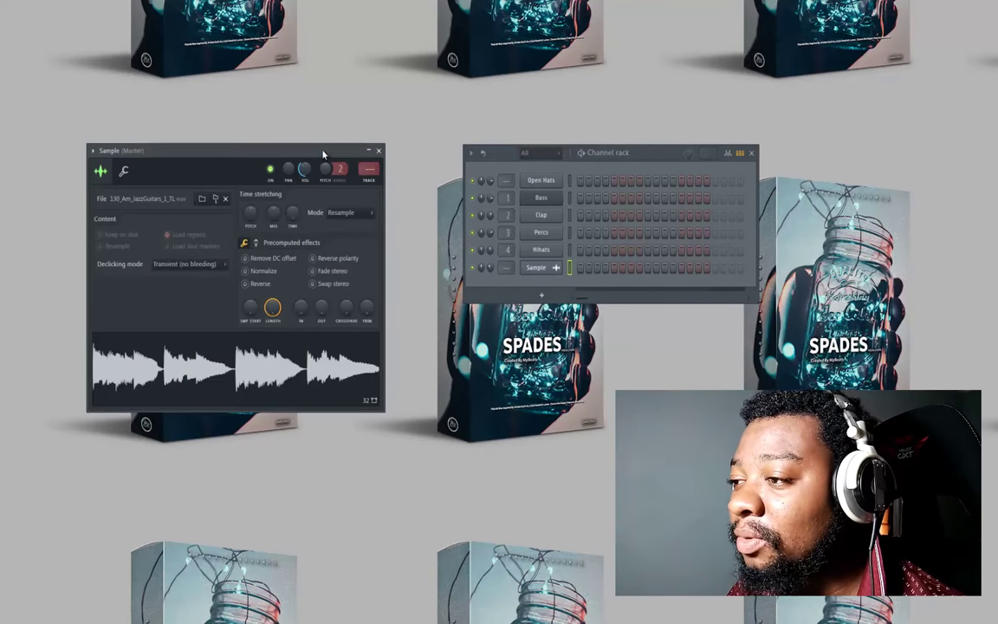
pyautogui.moveTo(323, 153); pyautogui.dragTo(555, 304)
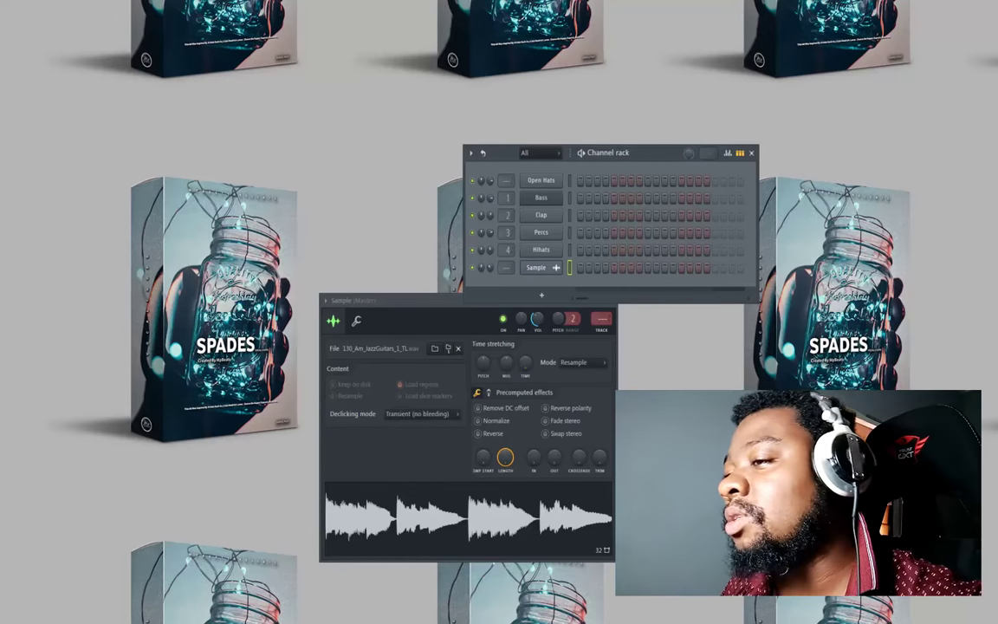
pyautogui.click(435, 300)
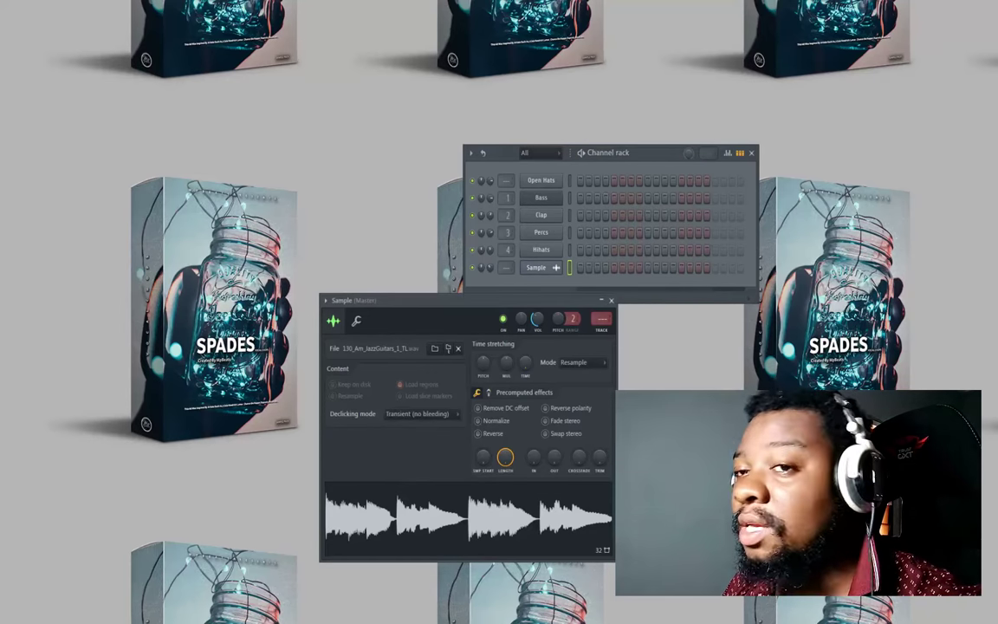
pyautogui.click(525, 530)
pyautogui.click(555, 501)
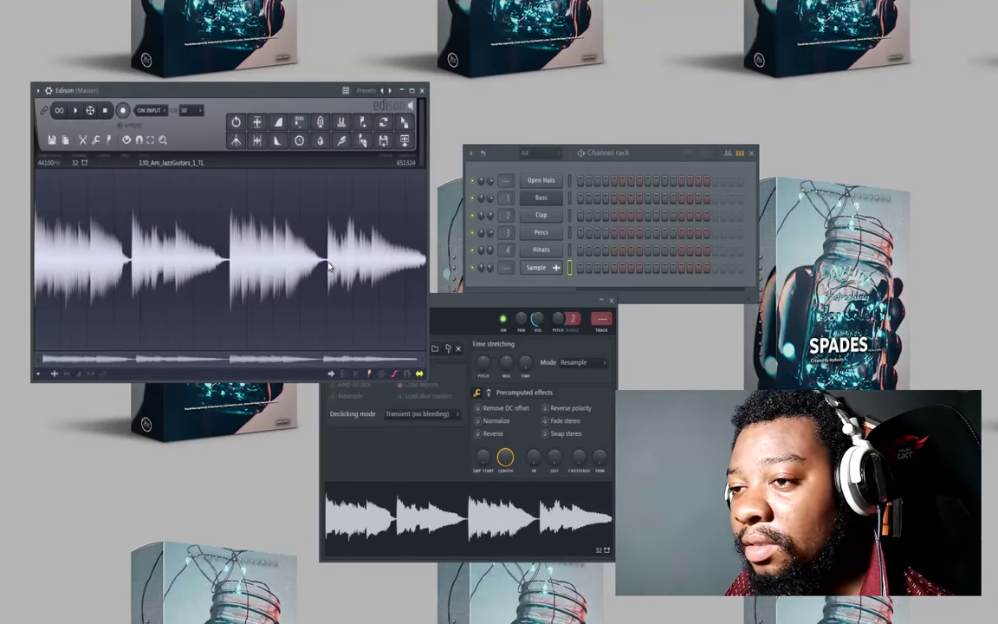
# Cut away all audio before the final sustained guitar note, and play back the remaining note
pyautogui.moveTo(327, 264); pyautogui.dragTo(1, 262)
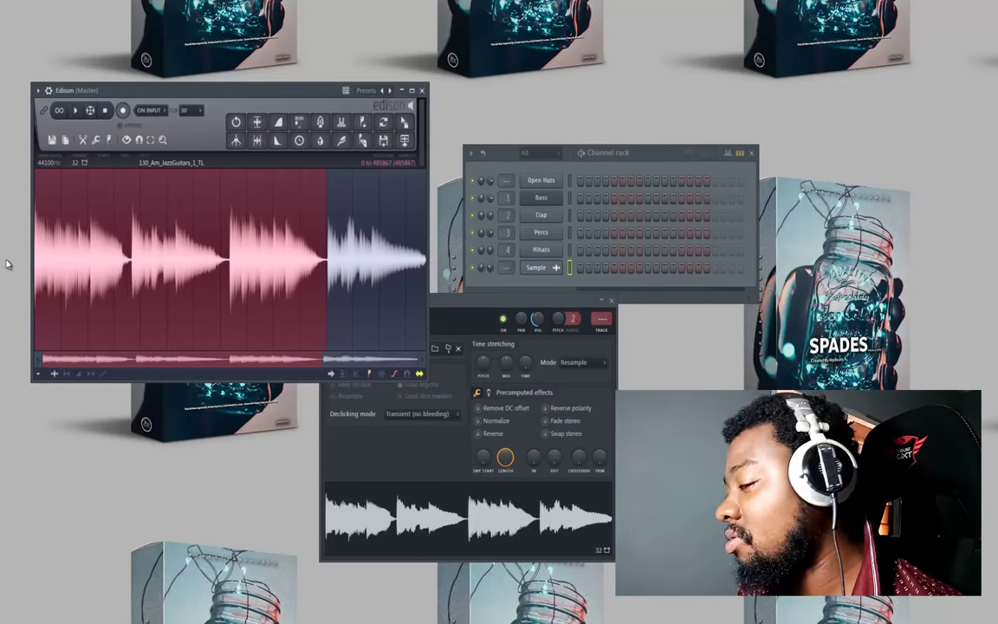
pyautogui.press('Delete')
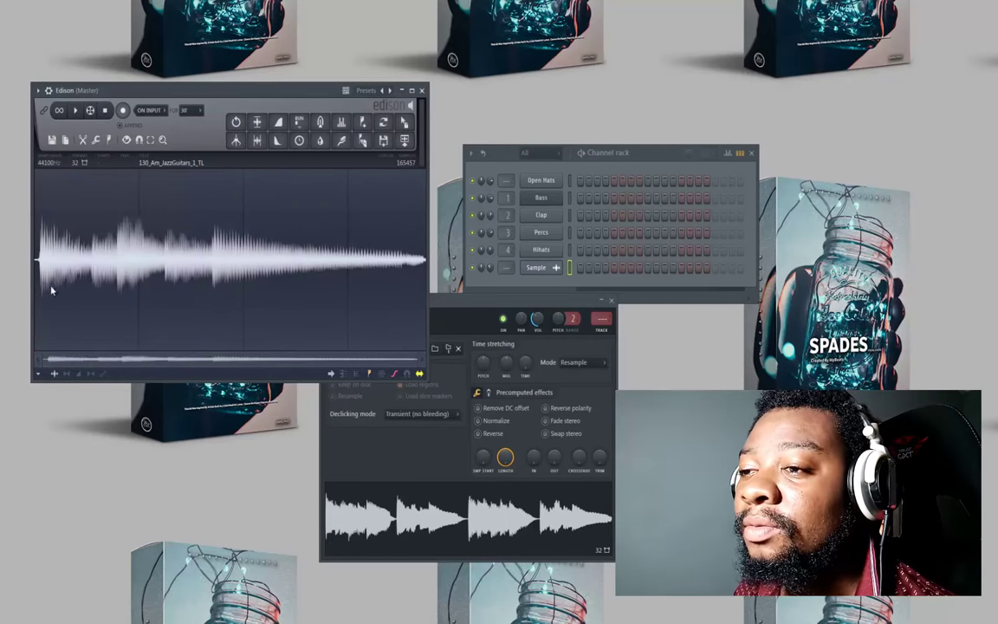
pyautogui.moveTo(212, 259); pyautogui.dragTo(18, 261)
pyautogui.scroll(4, 186, 277)
pyautogui.moveTo(378, 286); pyautogui.dragTo(365, 286)
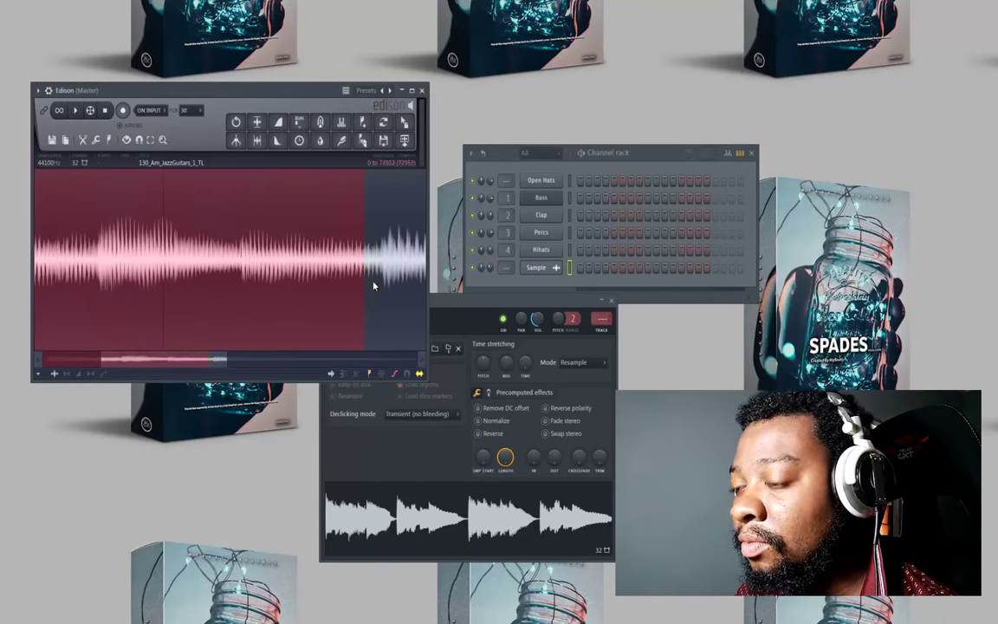
pyautogui.press('Delete')
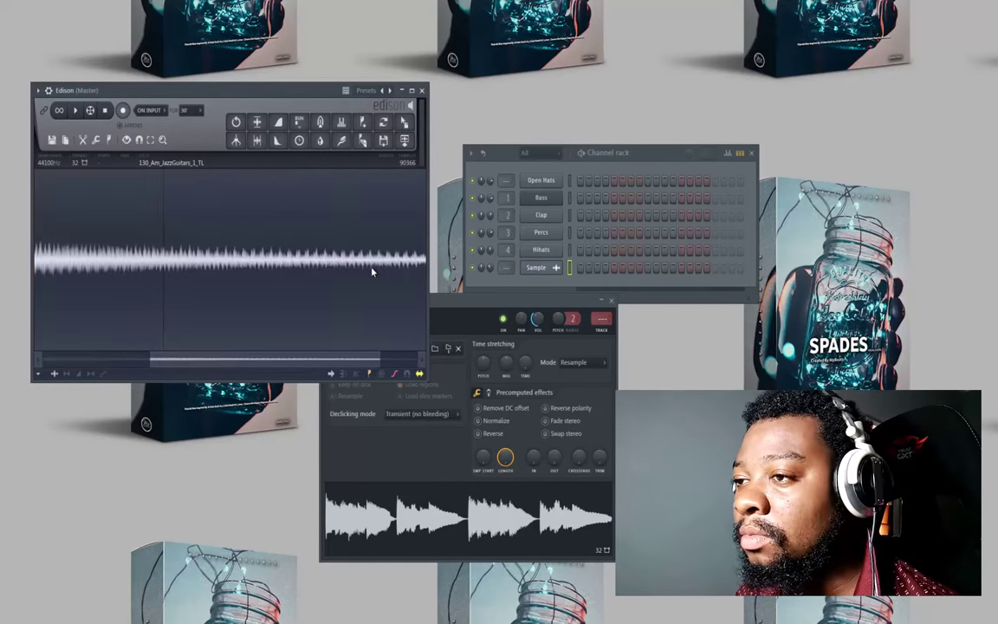
pyautogui.press('space')
pyautogui.press('space')
pyautogui.scroll(-3, 130, 262)
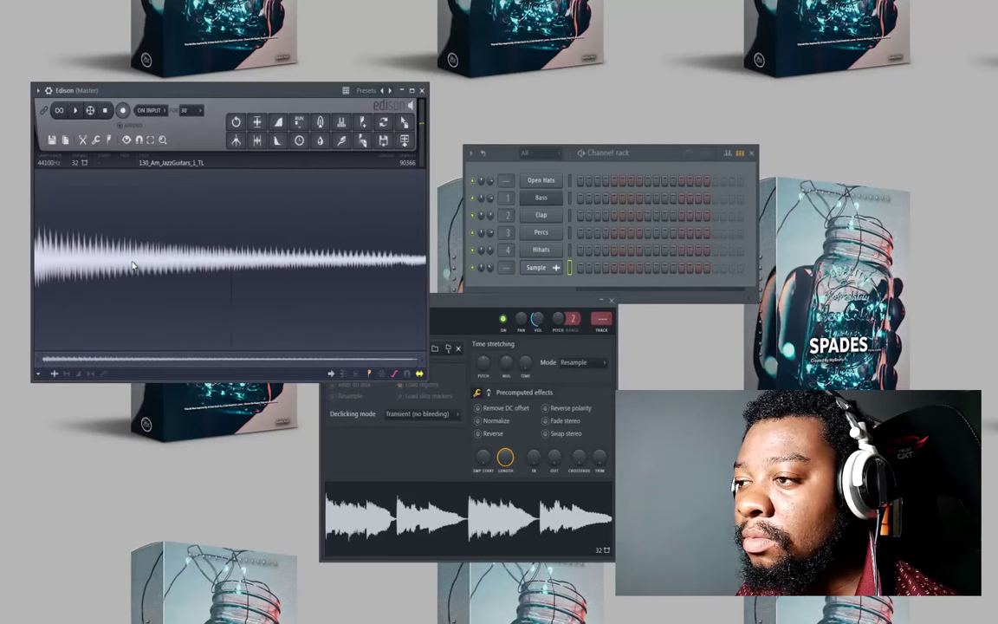
pyautogui.press('space')
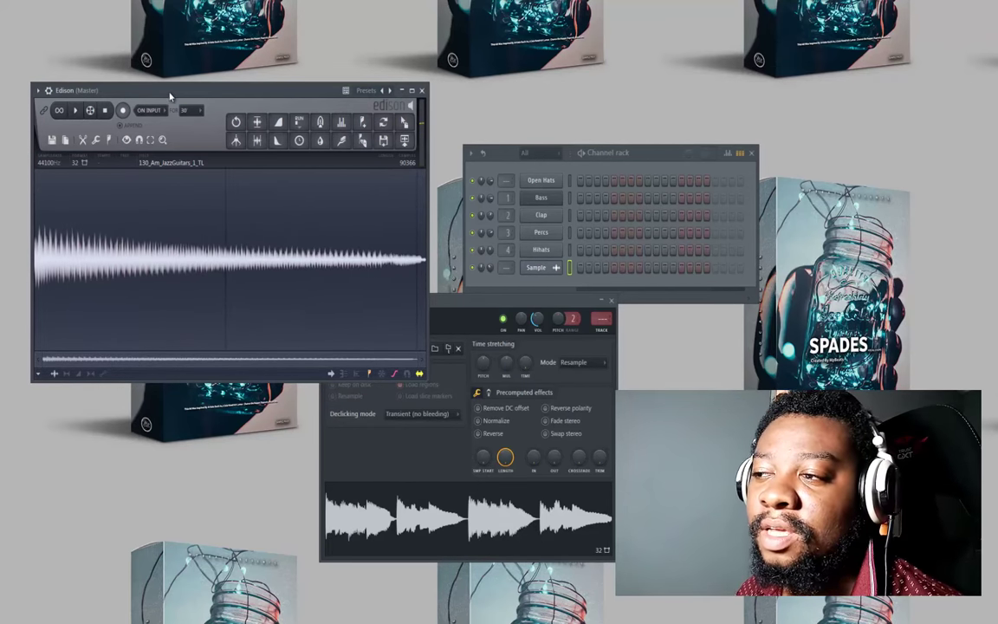
# Add the trimmed guitar note to the channel rack as a new channel, and close the audio editor
pyautogui.moveTo(183, 94); pyautogui.dragTo(214, 114)
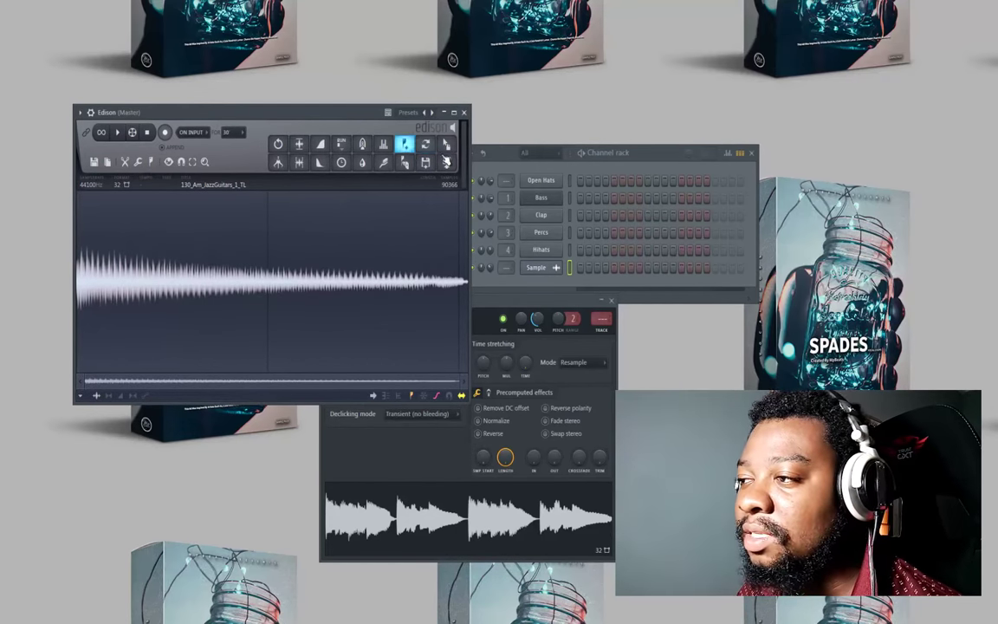
pyautogui.moveTo(449, 149); pyautogui.dragTo(534, 286)
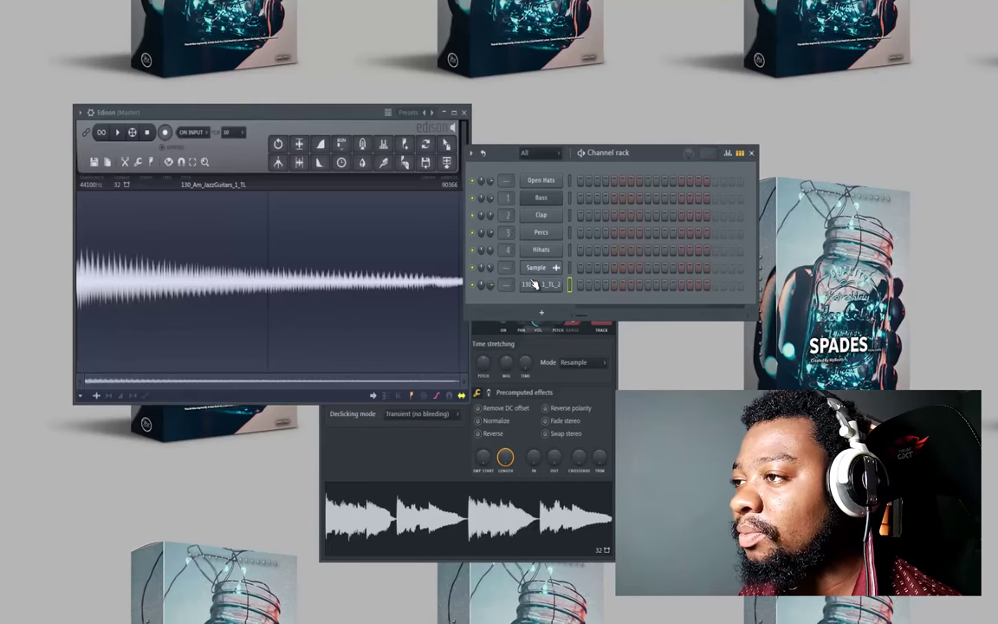
pyautogui.click(464, 113)
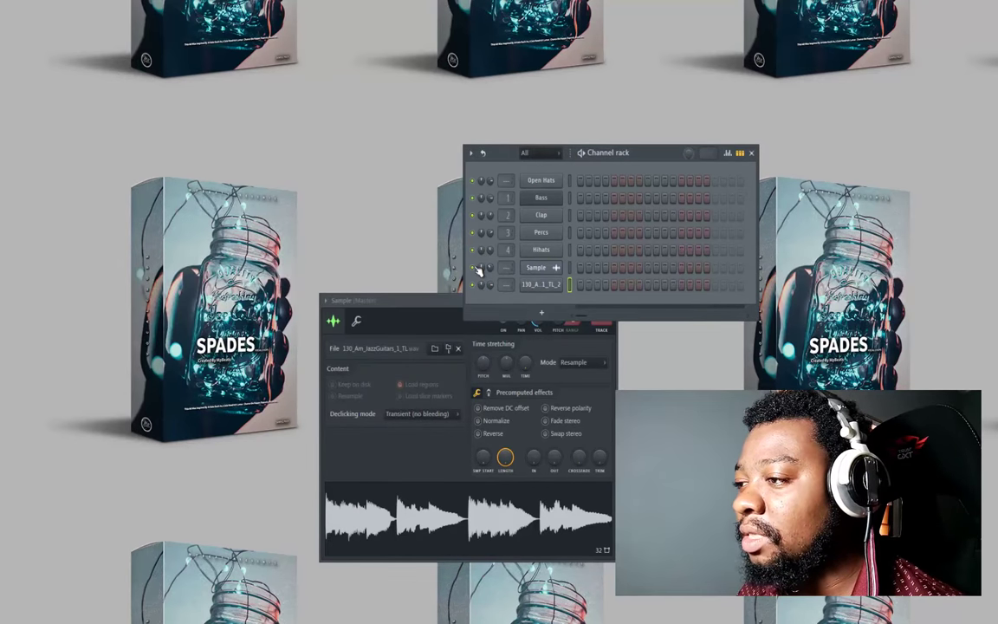
# Delete the original Sample channel from the channel rack
pyautogui.rightClick(508, 236)
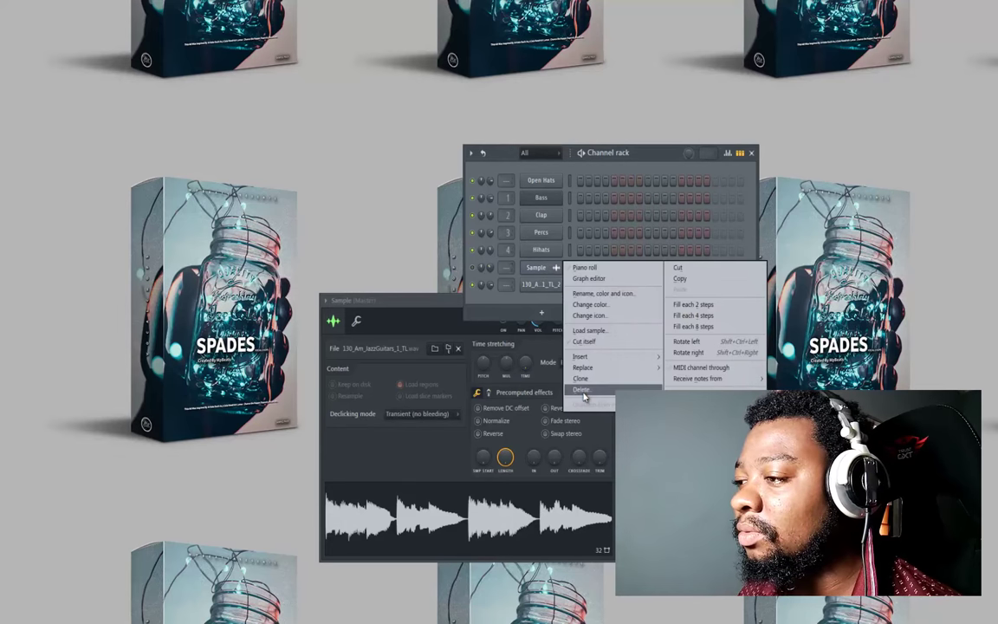
pyautogui.click(525, 357)
pyautogui.click(558, 334)
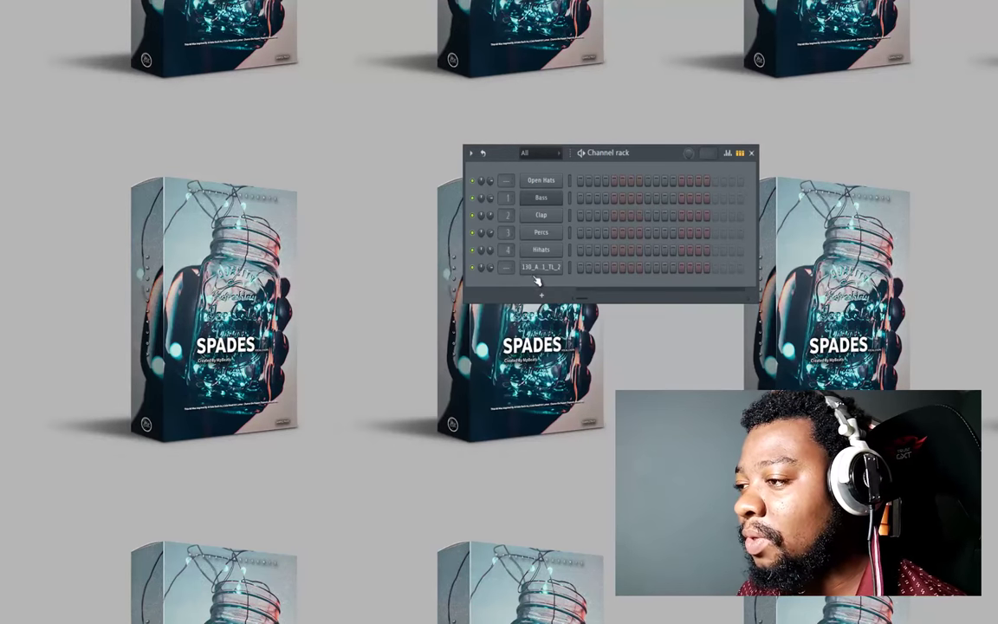
# Rename the new trimmed-note channel as Guitar
pyautogui.rightClick(540, 266)
pyautogui.click(558, 292)
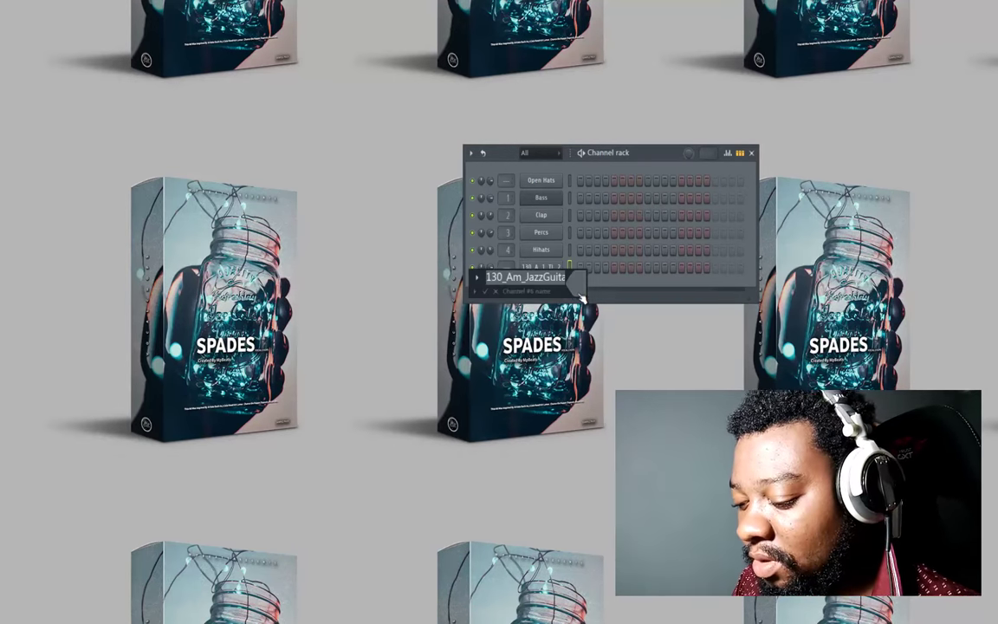
pyautogui.write('Guitar')
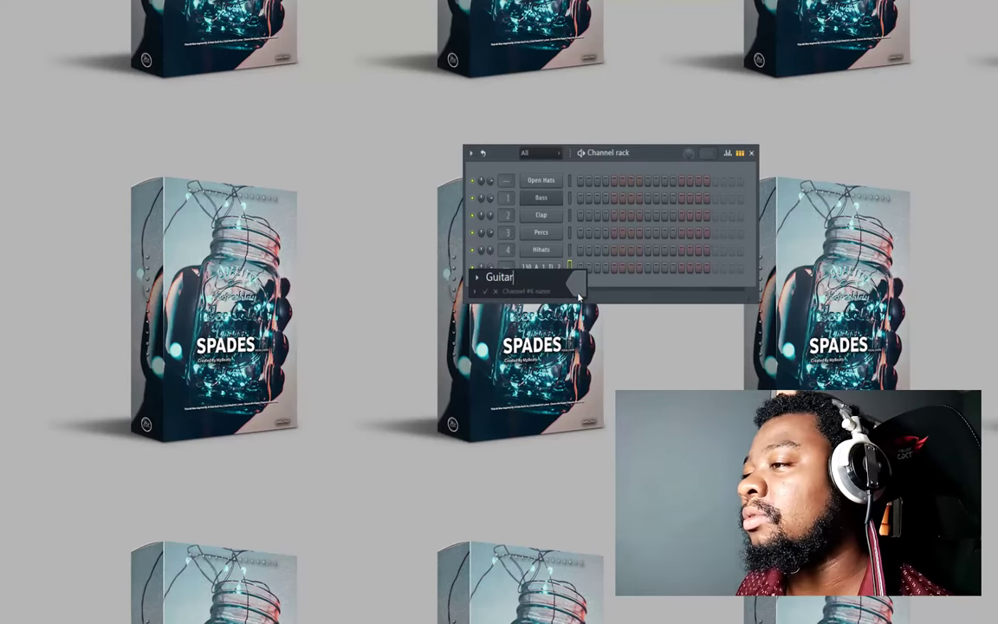
pyautogui.press('Return')
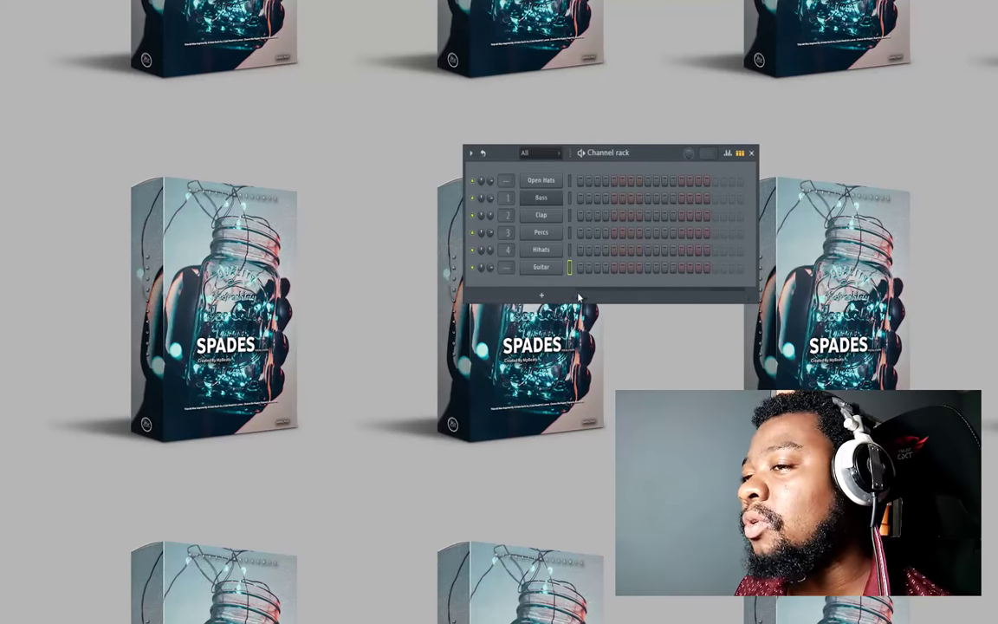
# Set the Guitar channel's volume envelope to minimum attack, decay, sustain and release with maximum hold, and return to its sample settings
pyautogui.click(554, 271)
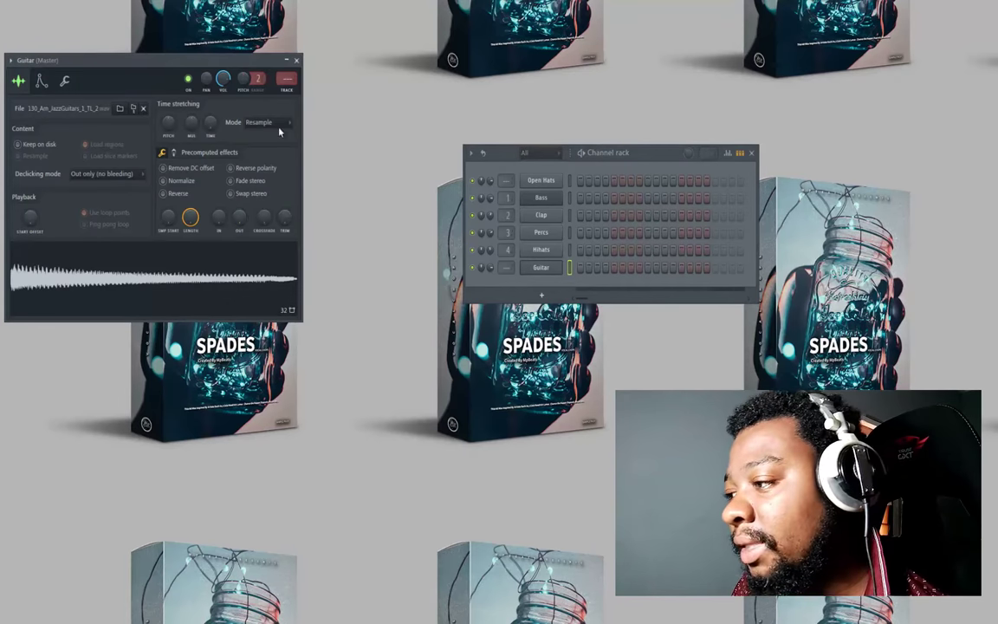
pyautogui.moveTo(143, 60); pyautogui.dragTo(581, 258)
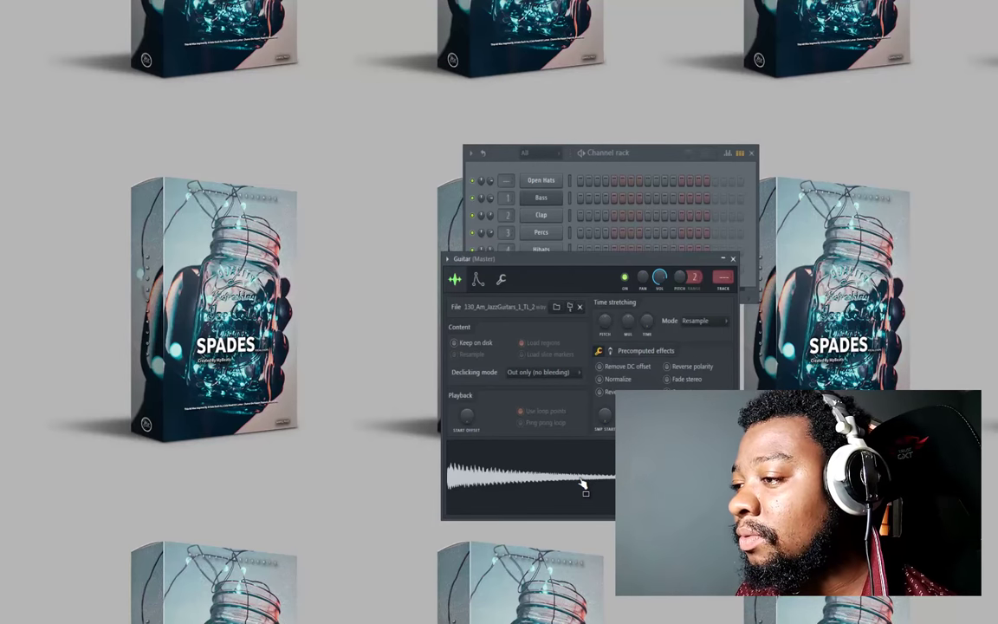
pyautogui.click(476, 282)
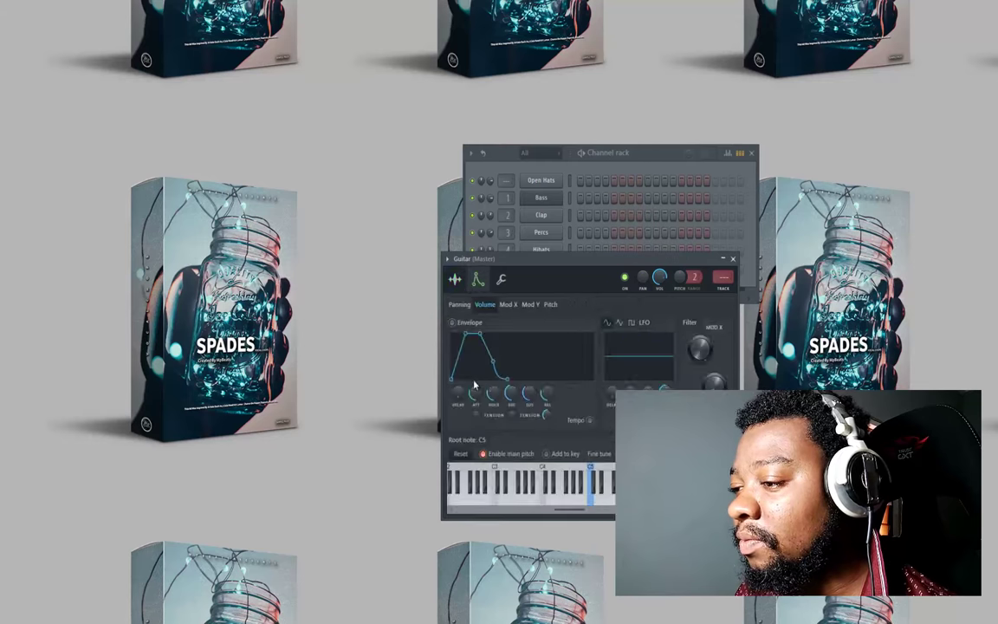
pyautogui.moveTo(475, 389); pyautogui.dragTo(516, 157)
pyautogui.moveTo(511, 399); pyautogui.dragTo(531, 520)
pyautogui.moveTo(546, 395); pyautogui.dragTo(548, 520)
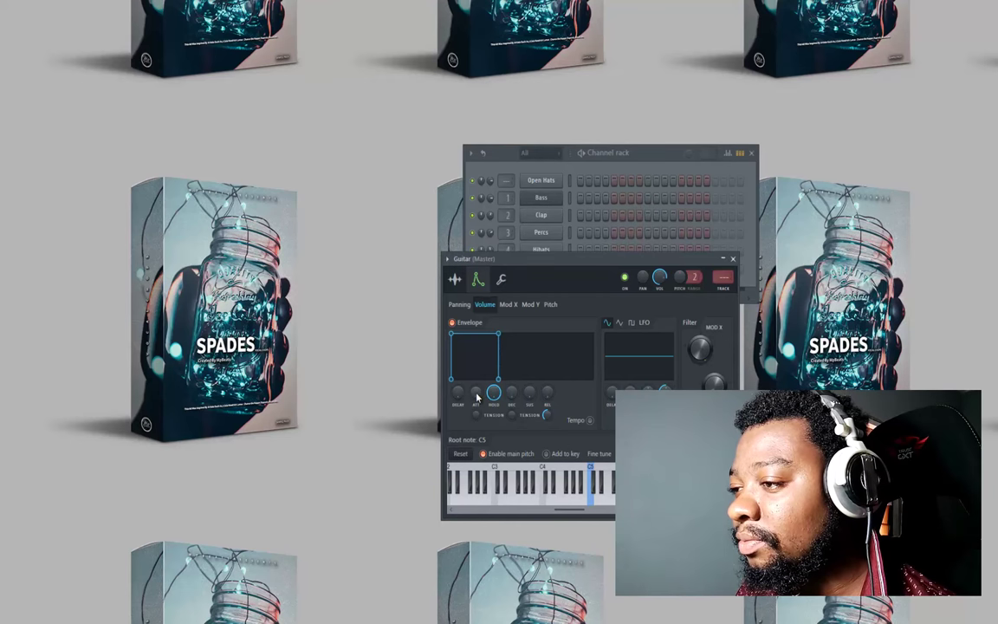
pyautogui.click(460, 304)
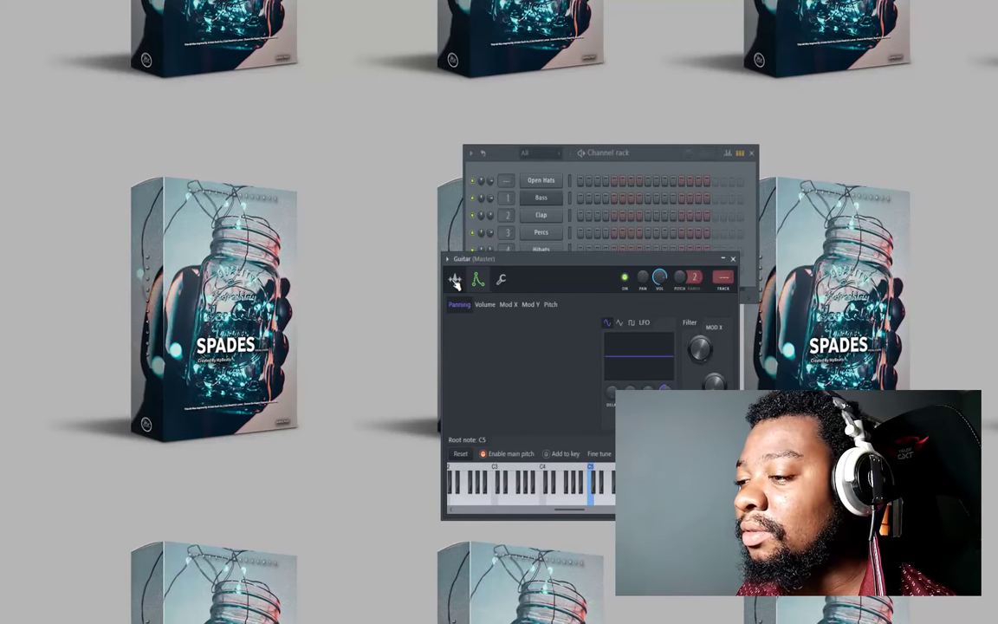
pyautogui.click(454, 280)
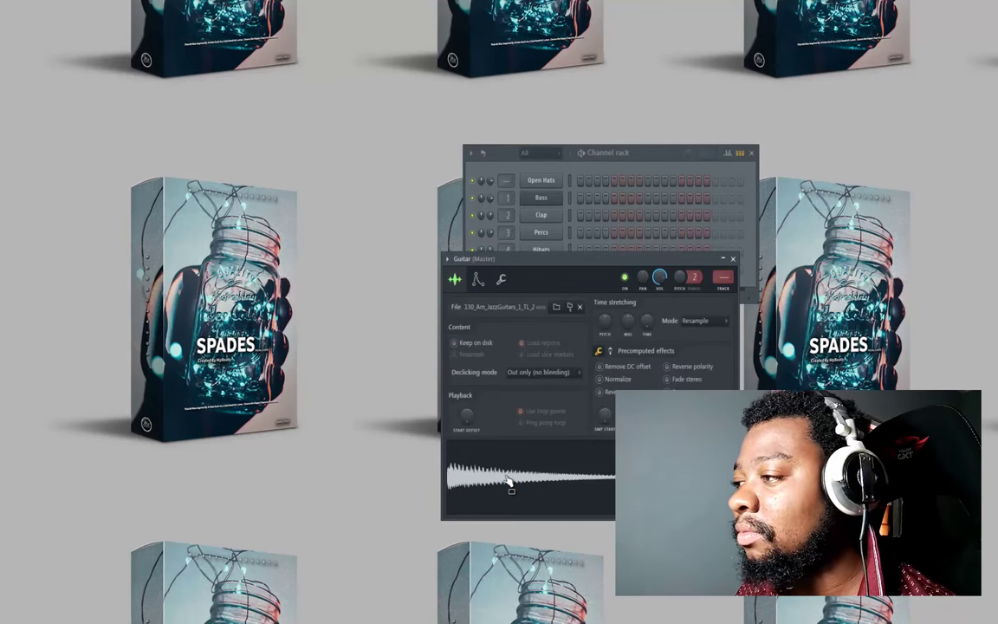
# Open the Guitar sample in Edison and detect its pitch regions
pyautogui.click(734, 259)
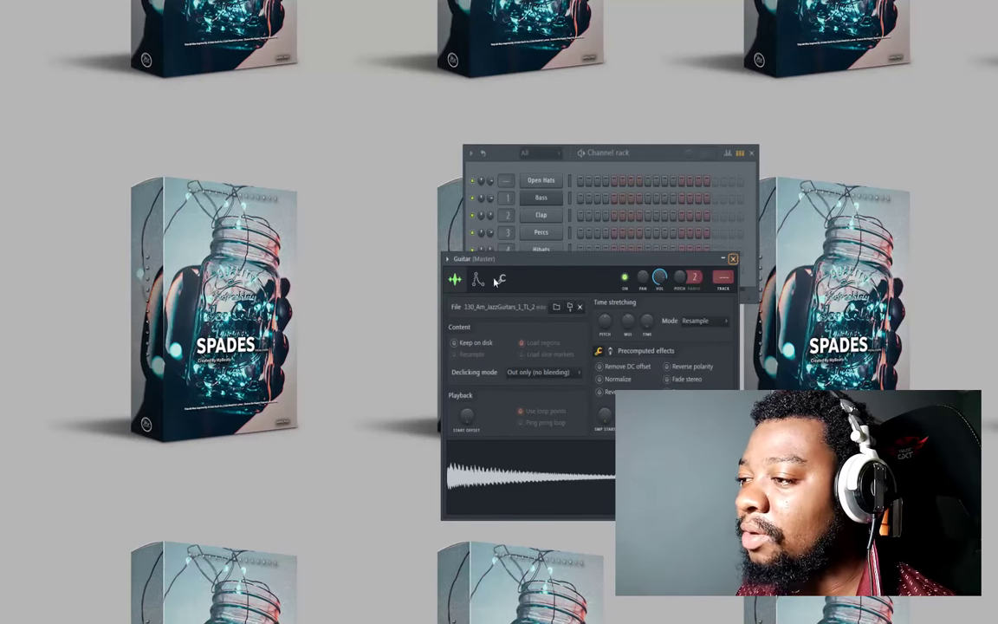
pyautogui.click(541, 267)
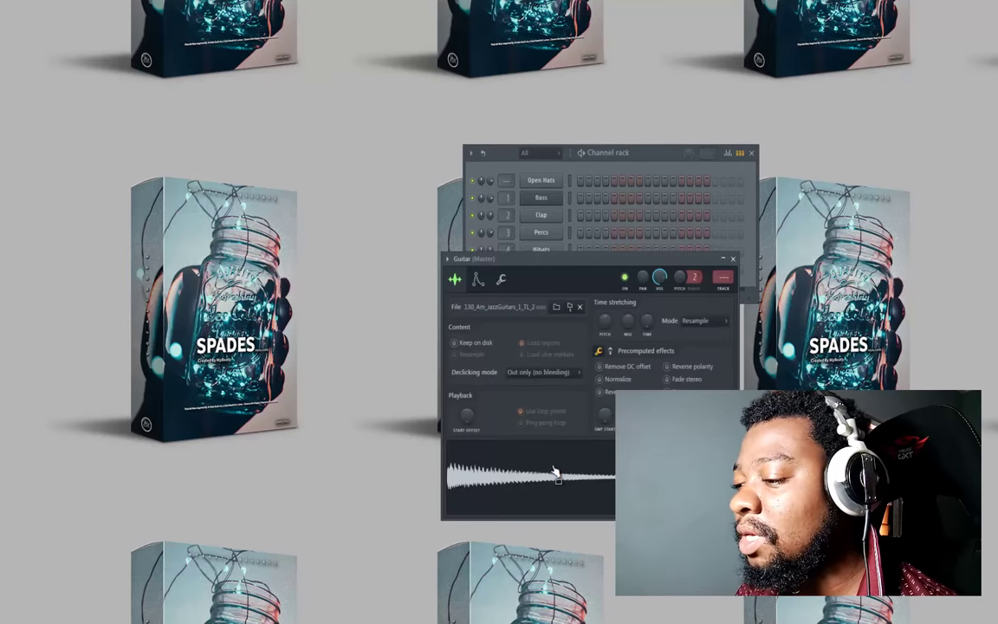
pyautogui.rightClick(552, 469)
pyautogui.click(565, 504)
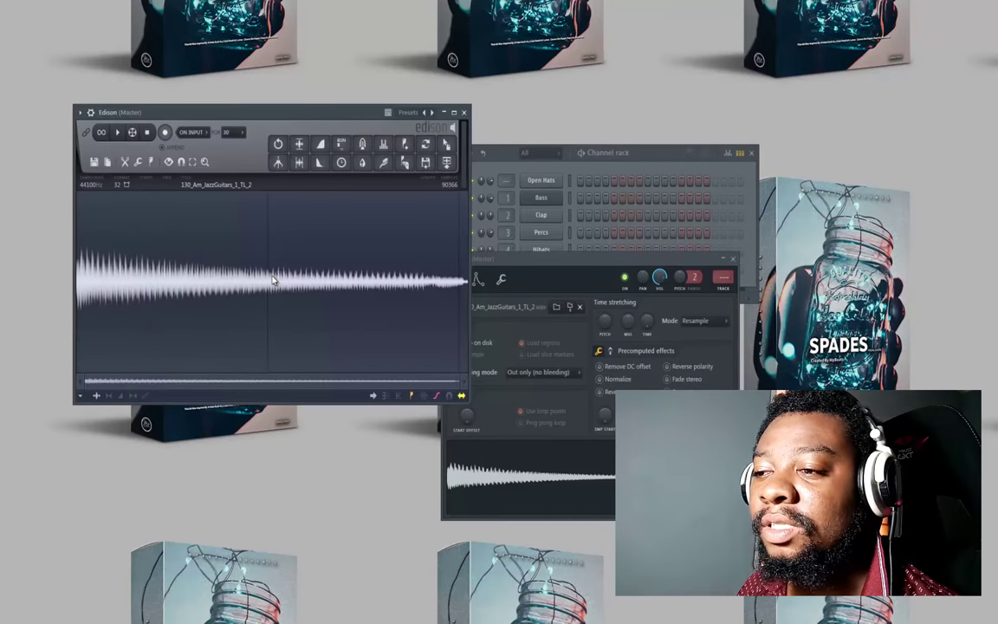
pyautogui.rightClick(273, 279)
pyautogui.moveTo(294, 333)
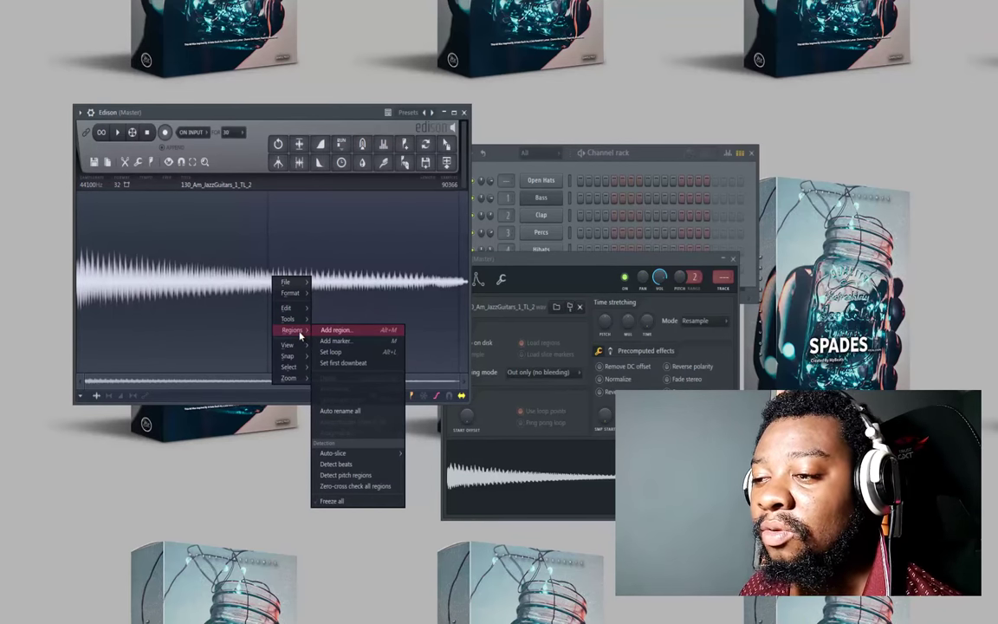
pyautogui.click(336, 478)
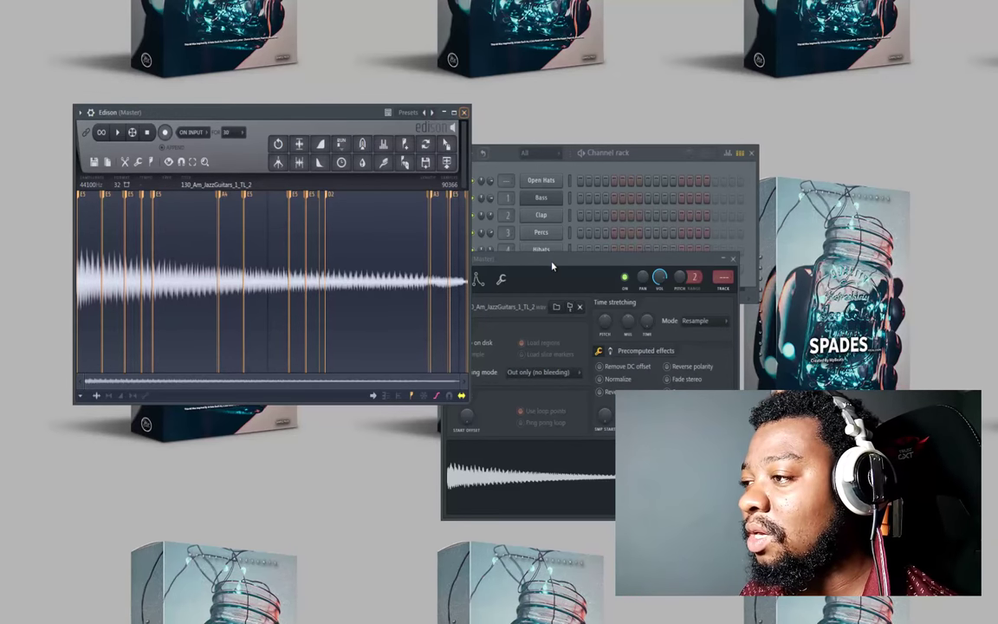
# Set the Guitar channel's root note to E5, and close the channel settings and the audio editor
pyautogui.moveTo(607, 258); pyautogui.dragTo(682, 205)
pyautogui.click(579, 228)
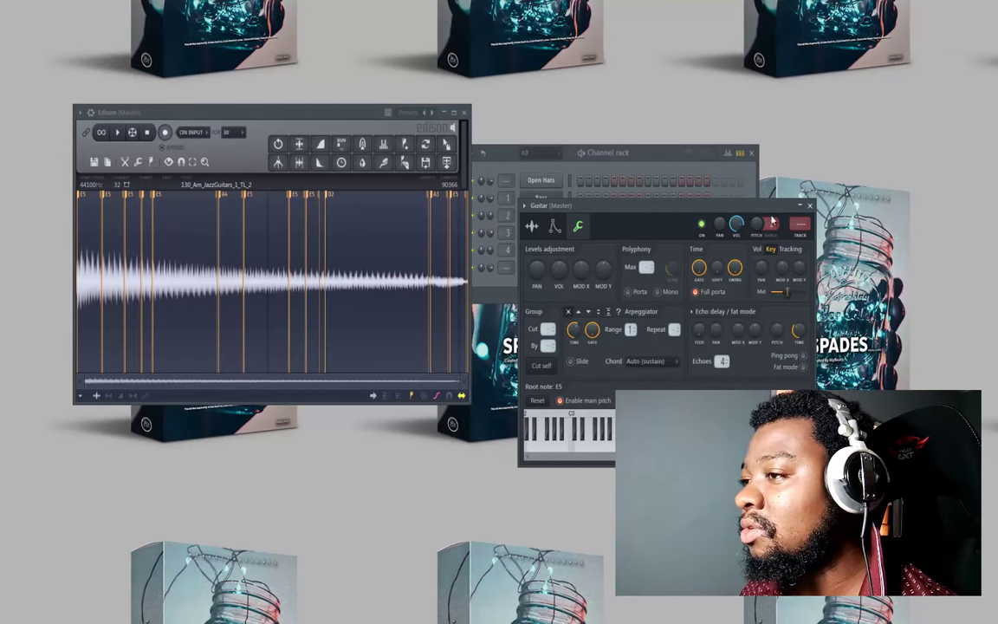
pyautogui.click(808, 206)
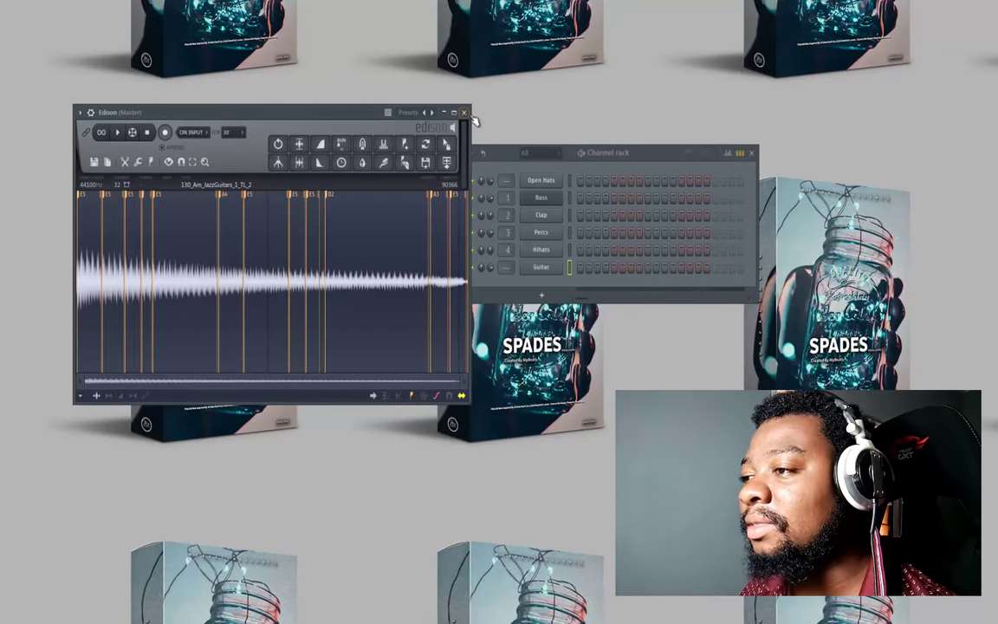
pyautogui.click(464, 113)
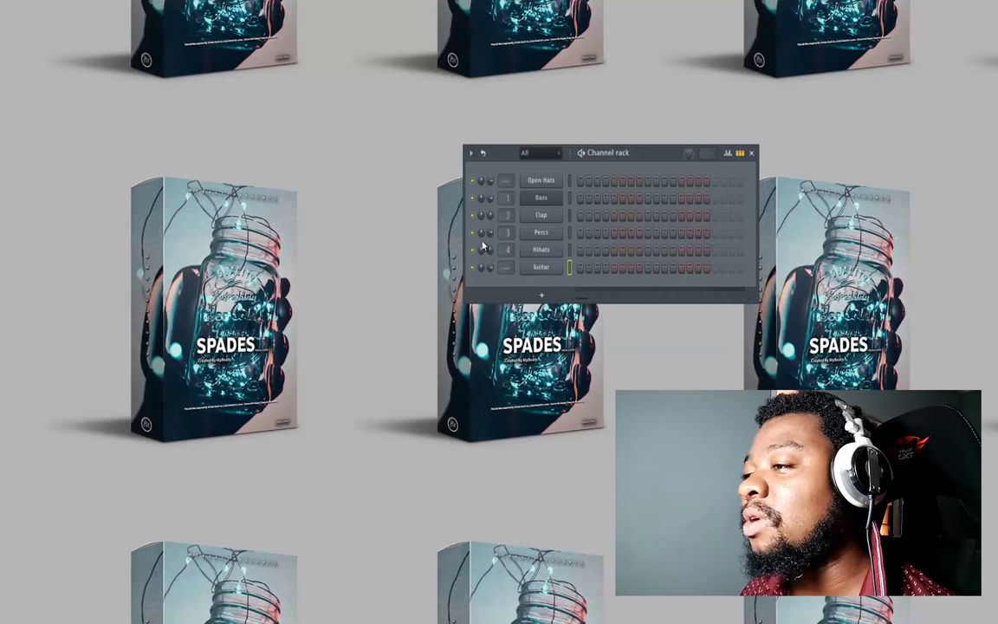
# Open the Guitar channel's piano roll and set the scale highlighting root note to F#
pyautogui.rightClick(496, 249)
pyautogui.click(513, 244)
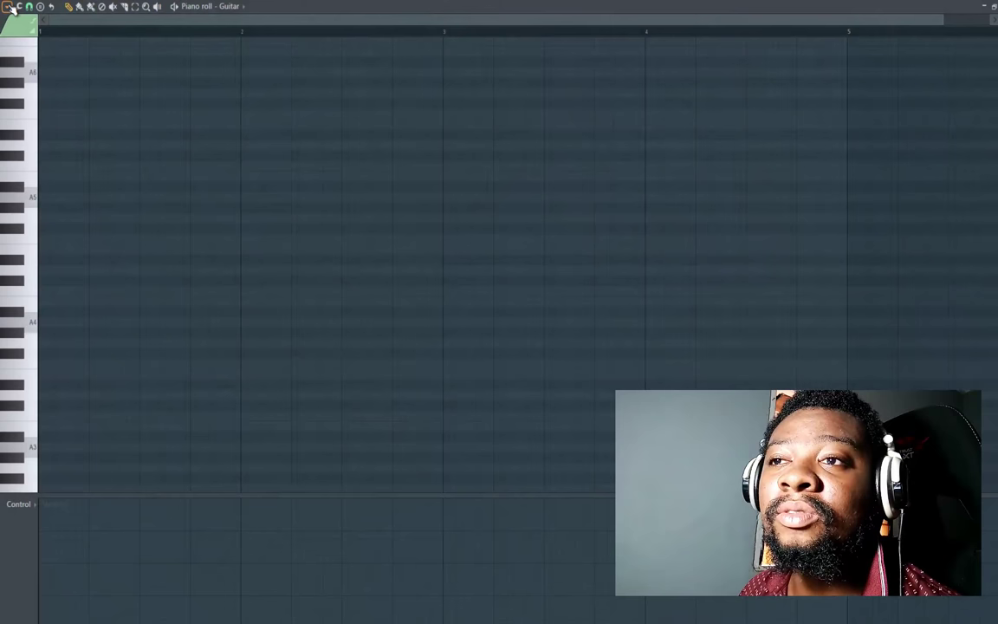
pyautogui.click(8, 7)
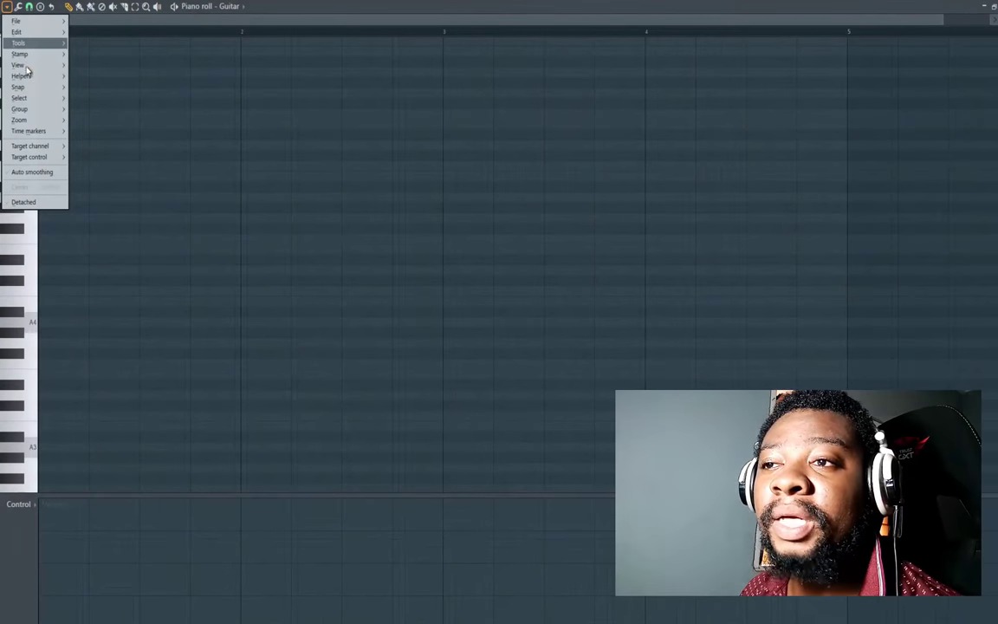
pyautogui.moveTo(28, 76)
pyautogui.moveTo(102, 90)
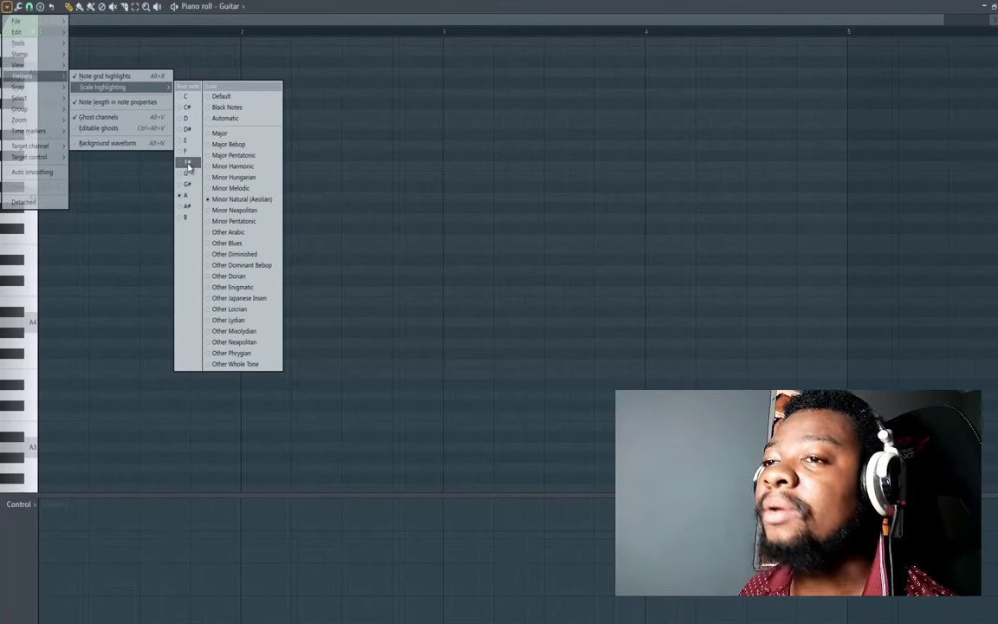
pyautogui.click(188, 162)
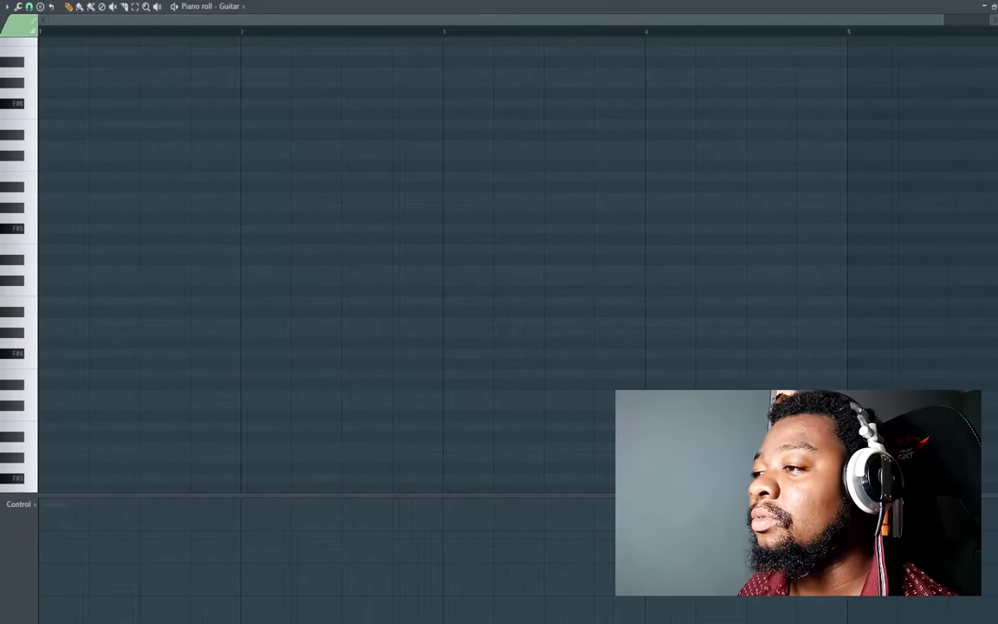
# Reopen the Guitar piano roll, add an F#4 note about two beats long at the start of bar 1, and audition it
pyautogui.press('F7')
pyautogui.rightClick(548, 276)
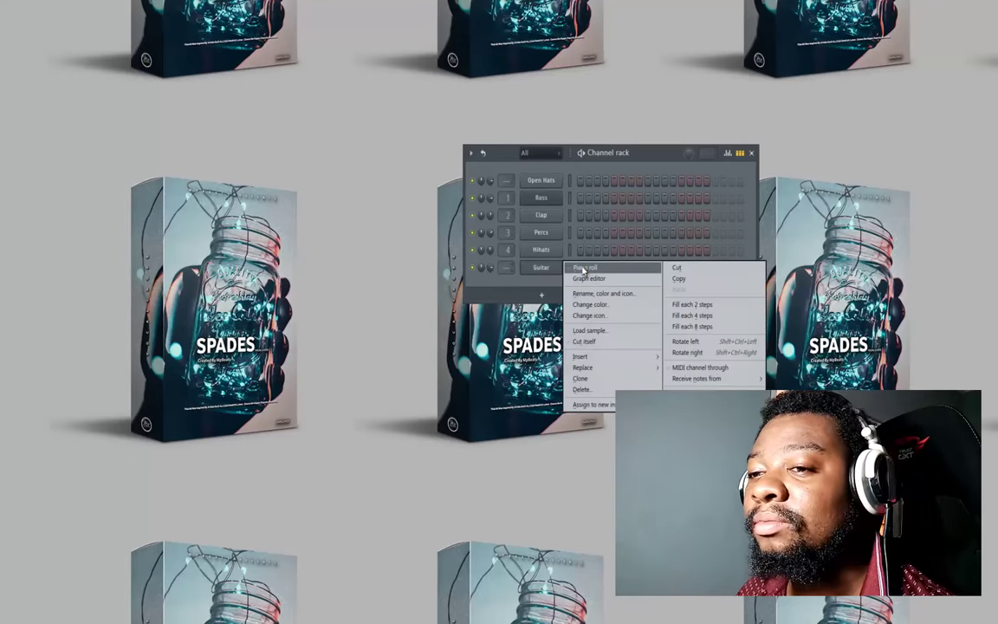
pyautogui.click(585, 272)
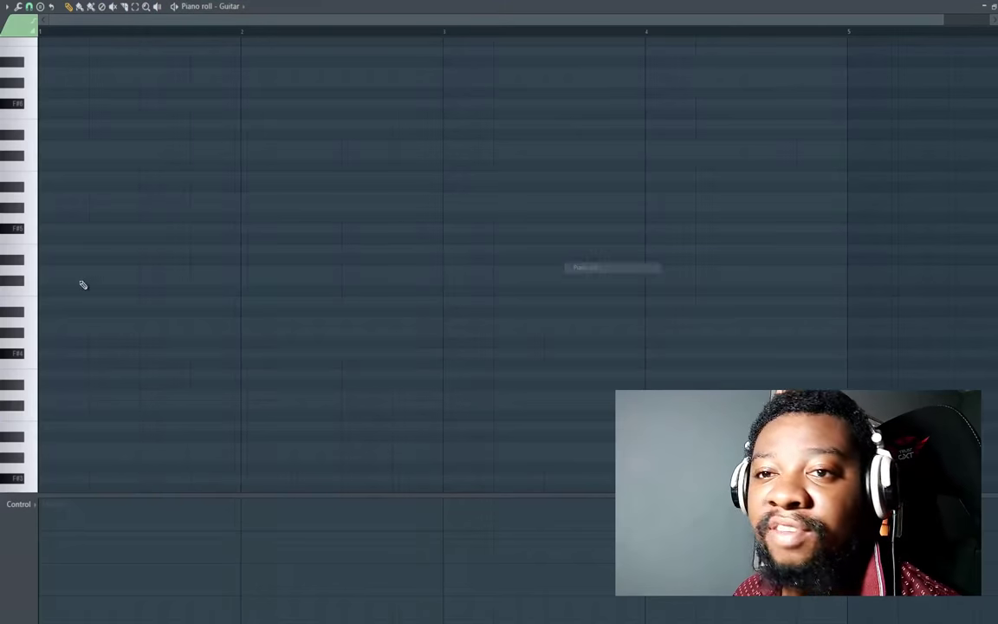
pyautogui.click(26, 357)
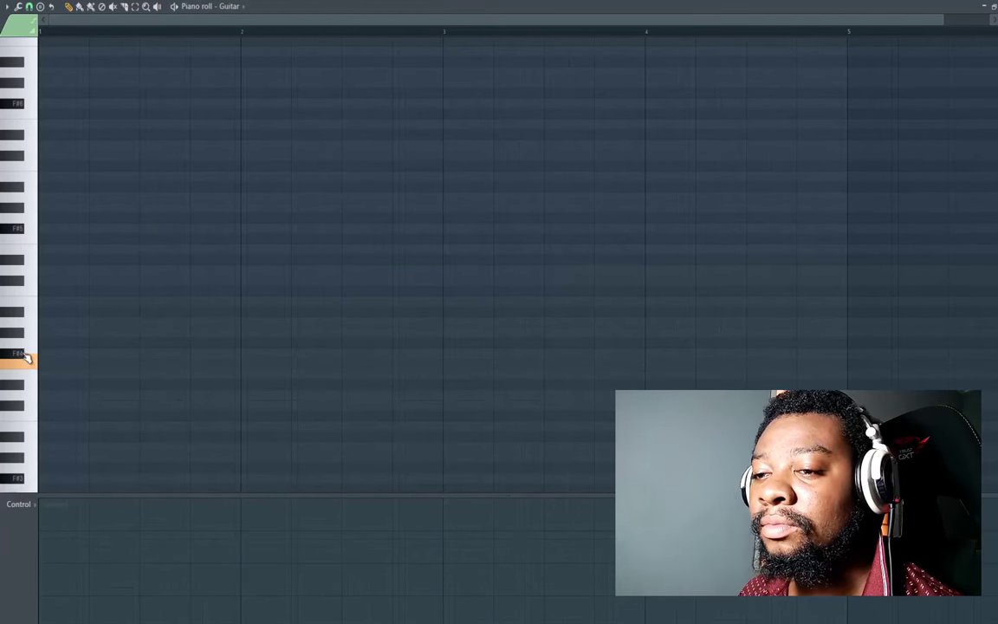
pyautogui.click(54, 355)
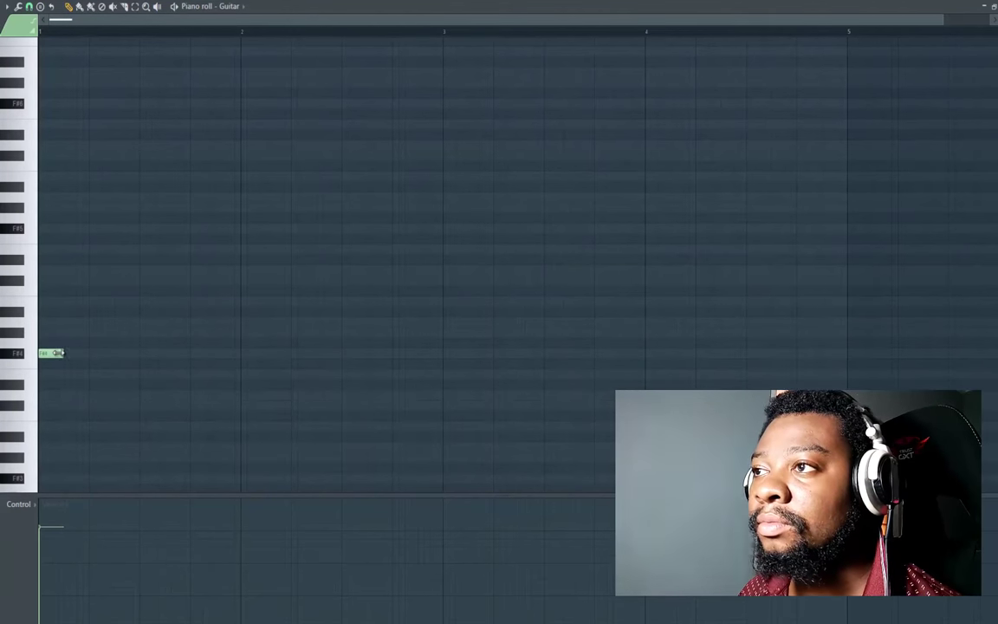
pyautogui.moveTo(132, 359); pyautogui.dragTo(146, 364)
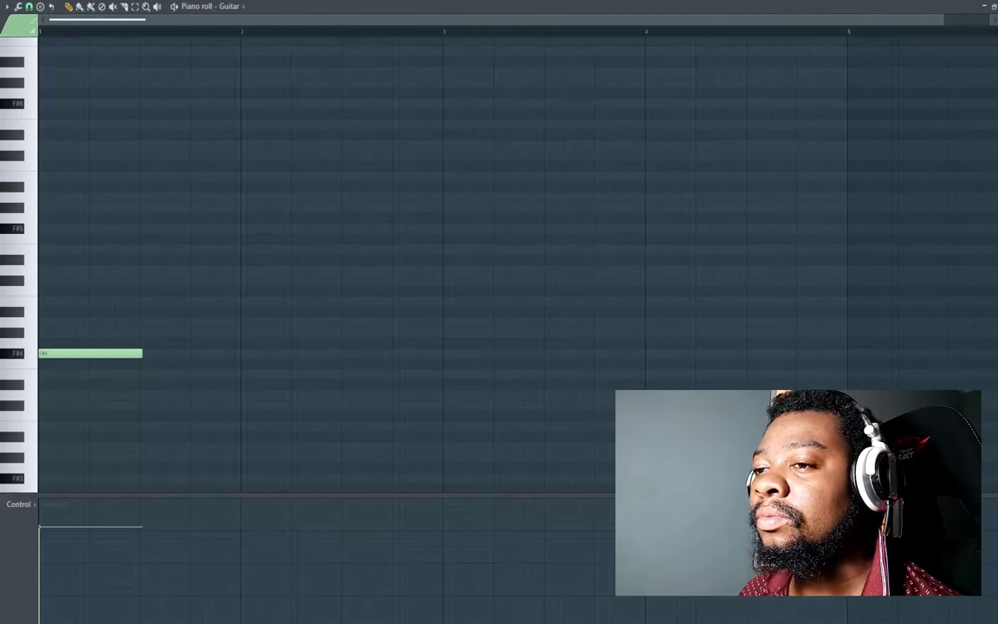
pyautogui.press('space')
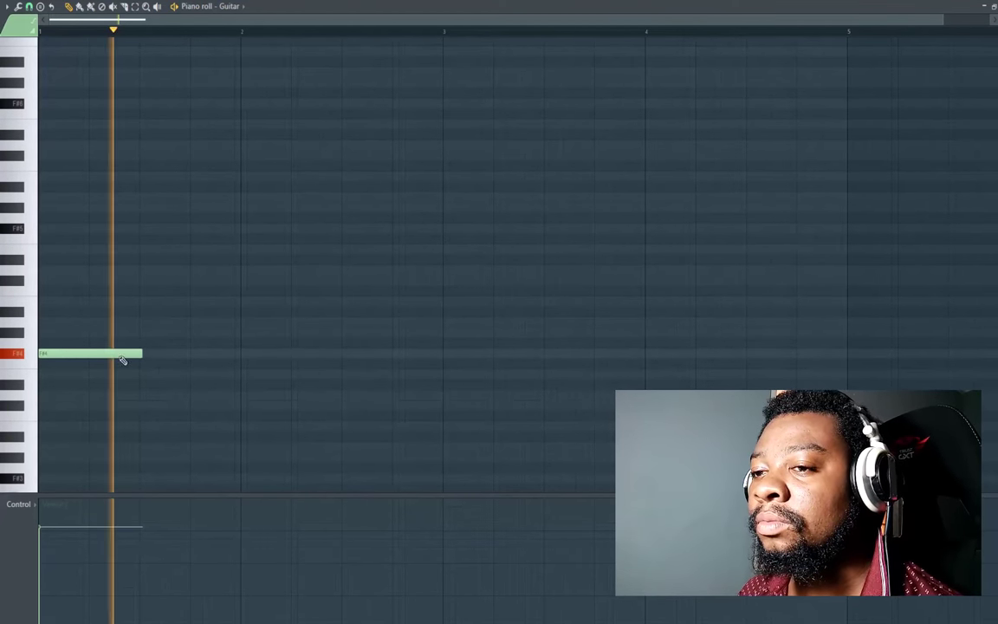
pyautogui.press('space')
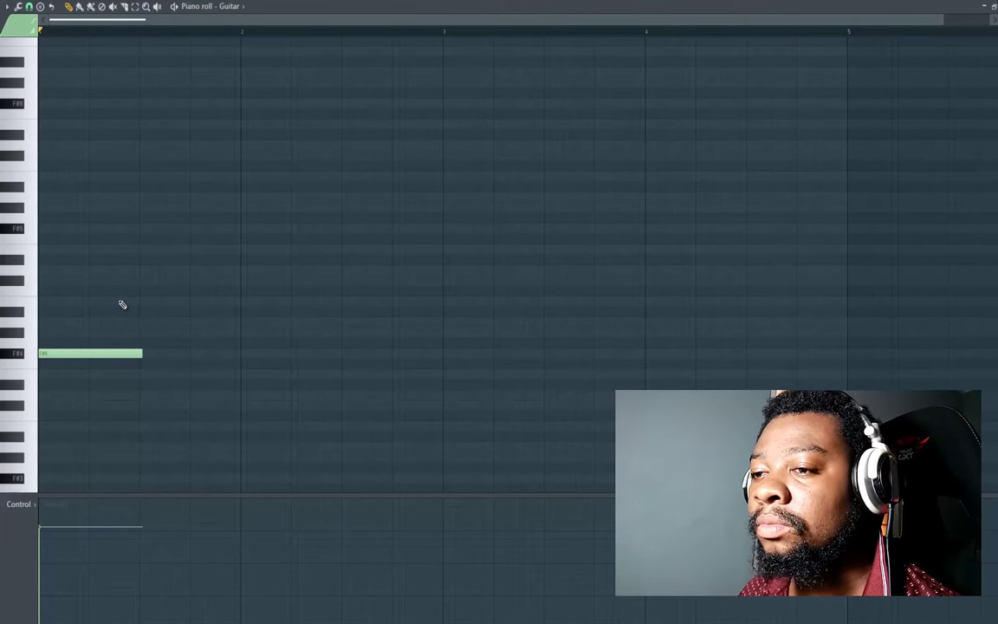
pyautogui.press('space')
pyautogui.press('space')
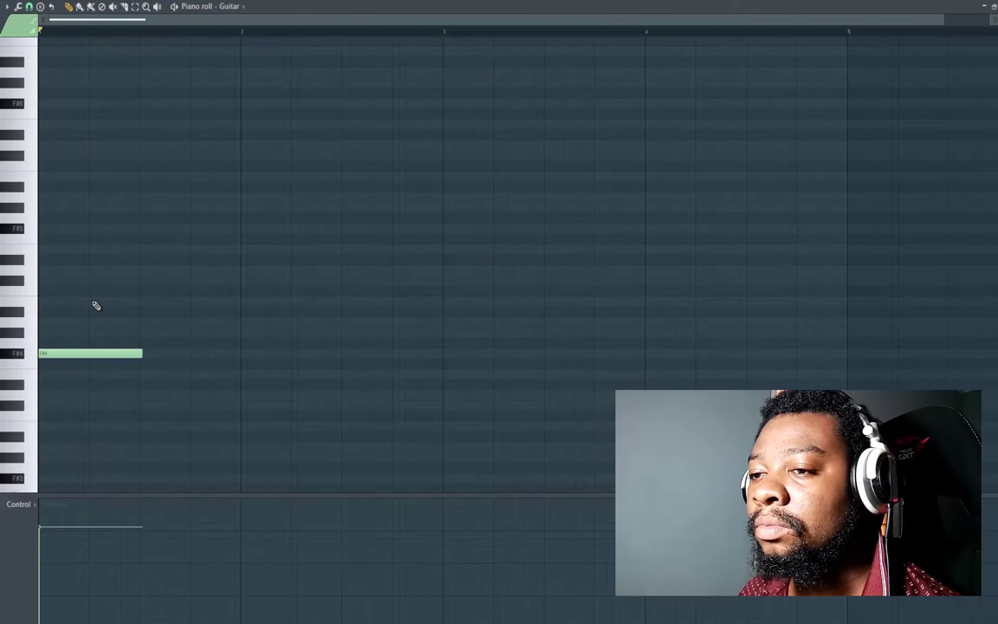
# Add a B4 note on beat 2 of bar 1, shorten the F#4 note to one beat, and play the phrase
pyautogui.click(90, 300)
pyautogui.press('space')
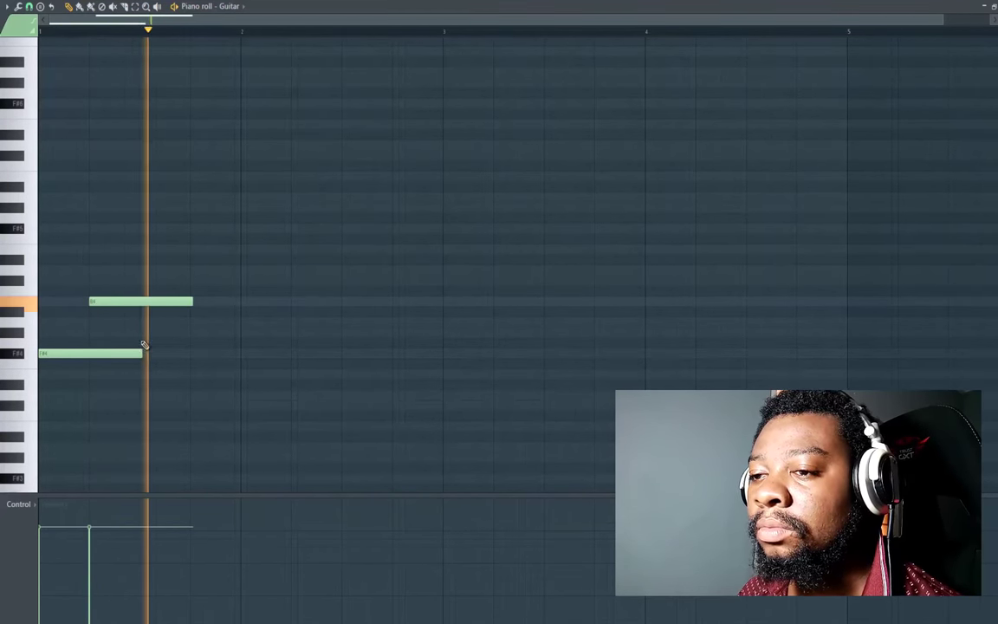
pyautogui.press('space')
pyautogui.moveTo(145, 352); pyautogui.dragTo(89, 354)
pyautogui.press('space')
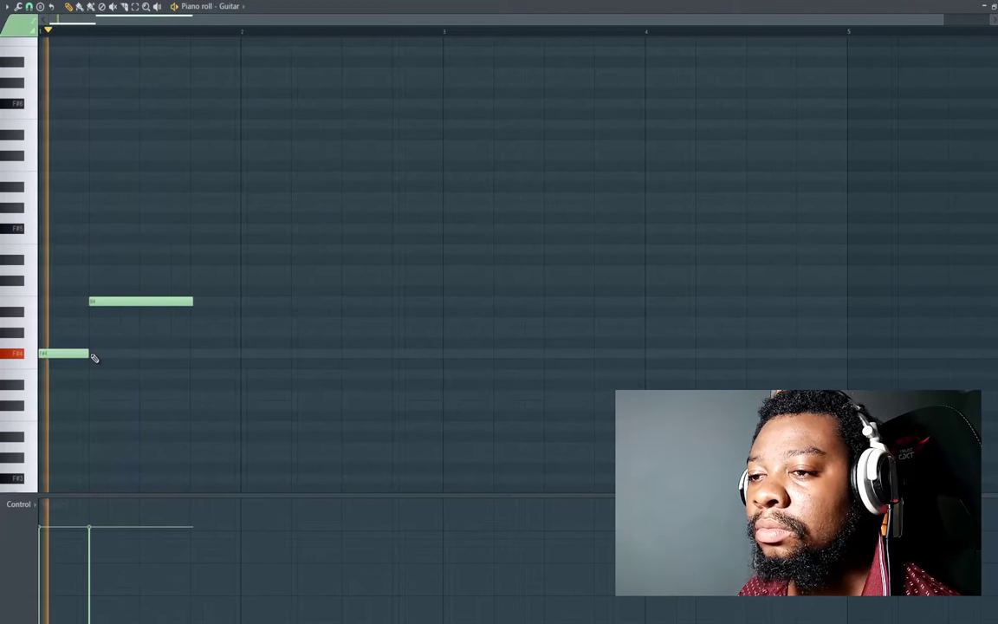
pyautogui.press('space')
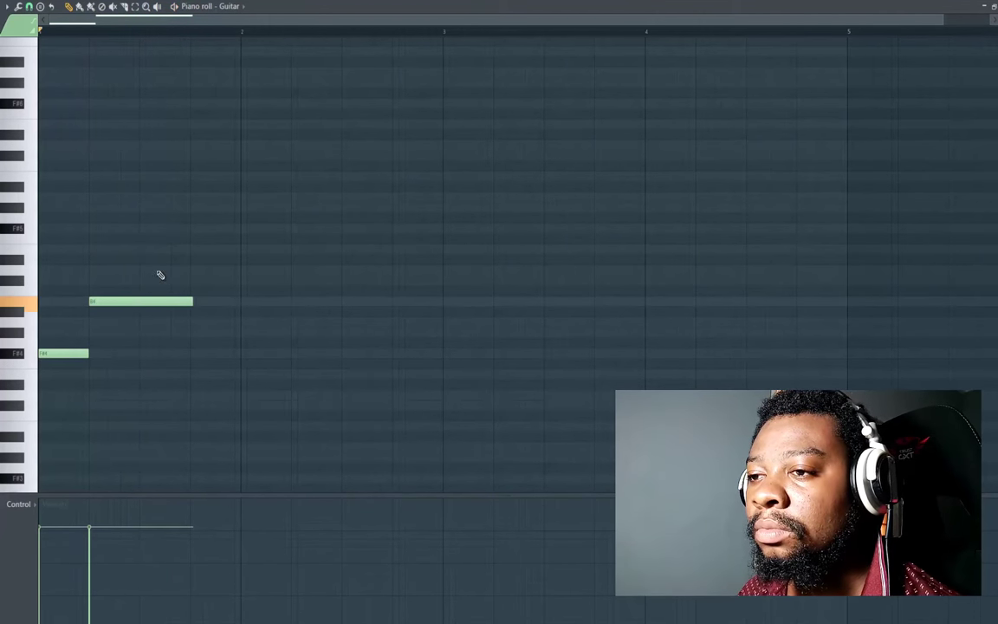
# Shorten the B4 note to one beat and try a one-beat note at D5 and C#5 on beat 3 of bar 1
pyautogui.click(166, 249)
pyautogui.moveTo(171, 250); pyautogui.dragTo(140, 299)
pyautogui.press('space')
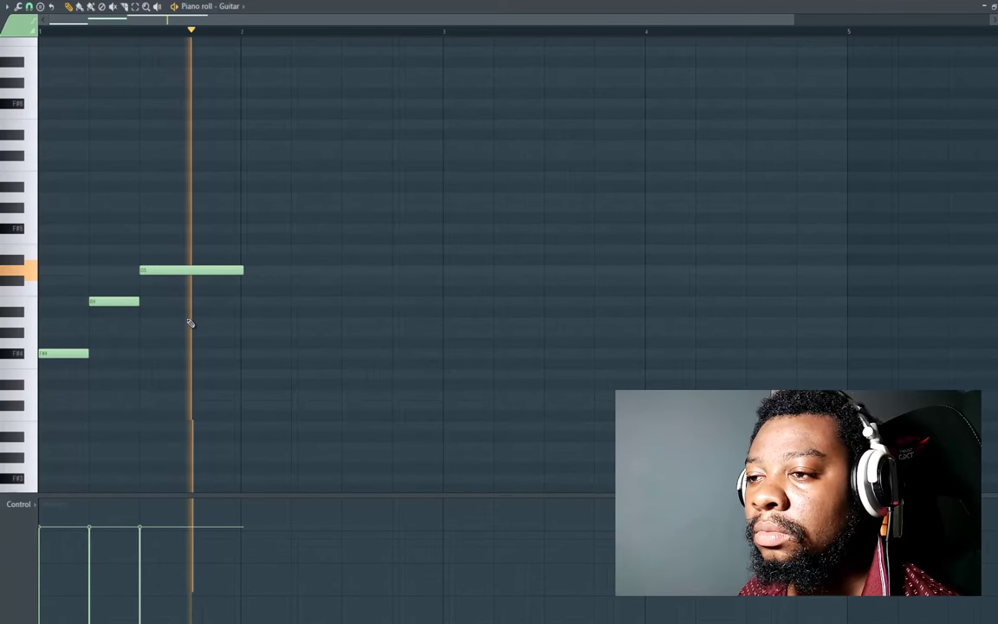
pyautogui.moveTo(221, 268); pyautogui.dragTo(189, 270)
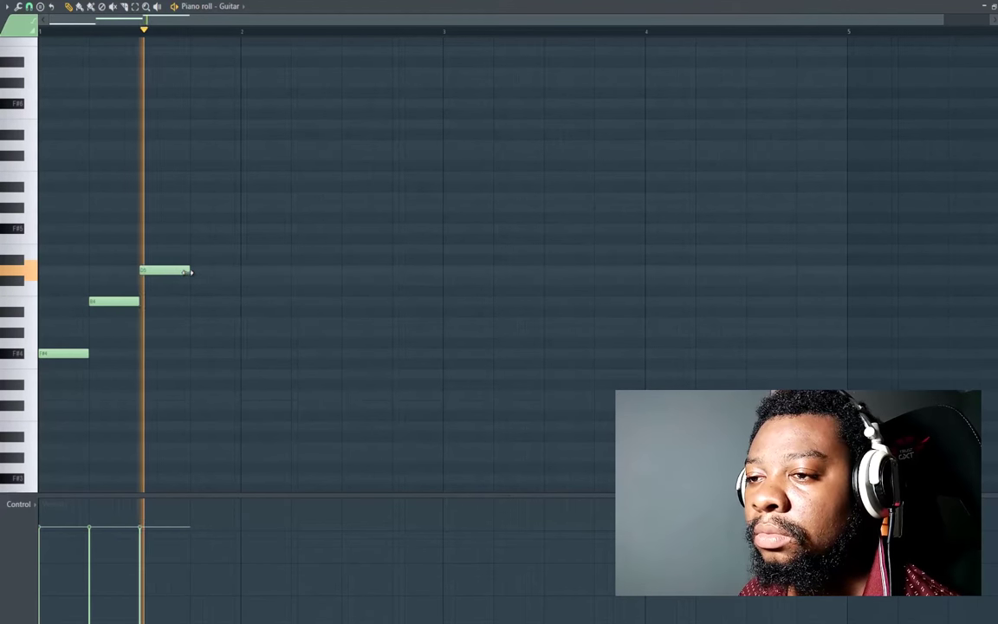
pyautogui.moveTo(160, 271); pyautogui.dragTo(185, 300)
pyautogui.press('space')
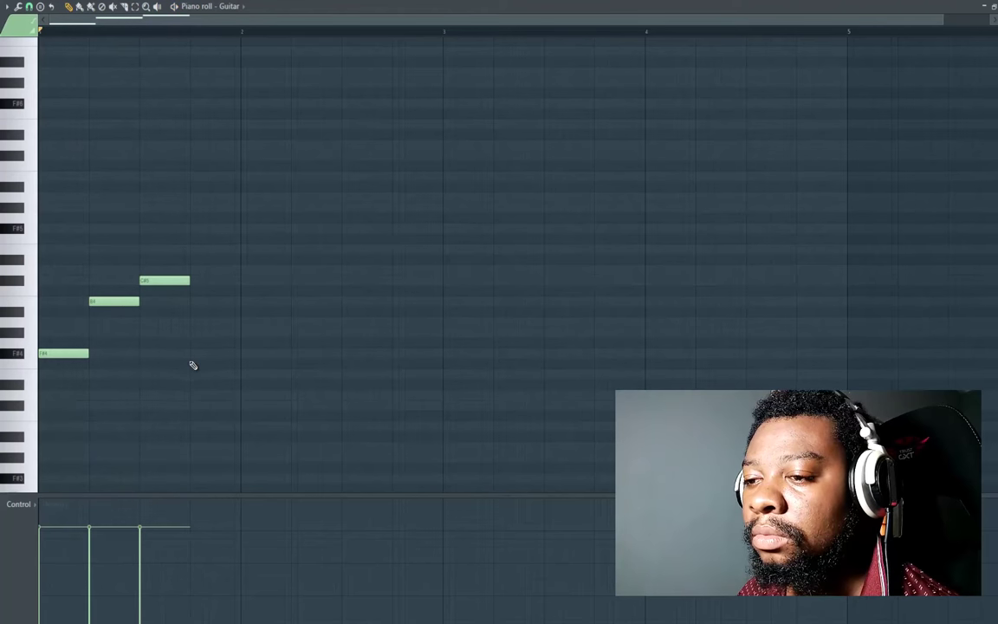
# Try a one-beat note at E4 and A4 on beat 4 of bar 1, and delete it together with the C#5 note
pyautogui.click(193, 373)
pyautogui.press('space')
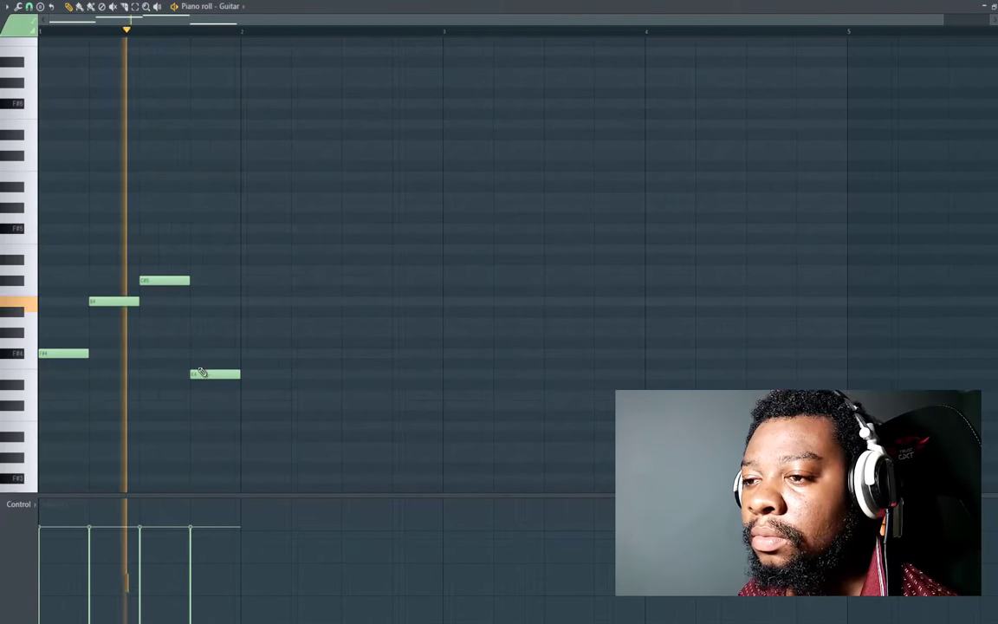
pyautogui.press('space')
pyautogui.moveTo(197, 371); pyautogui.dragTo(204, 322)
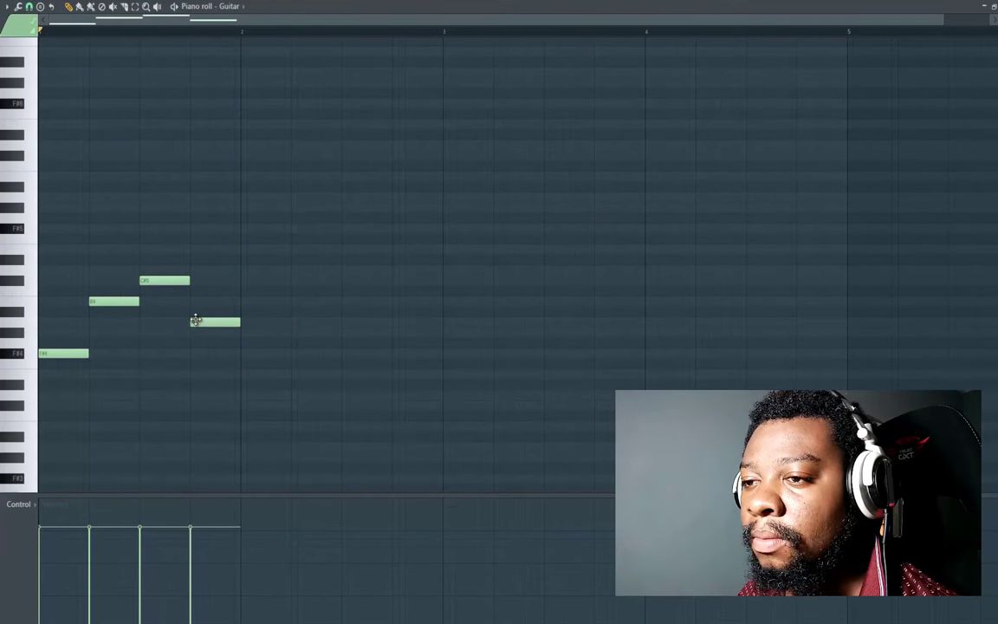
pyautogui.rightClick(198, 323)
pyautogui.rightClick(172, 281)
pyautogui.press('space')
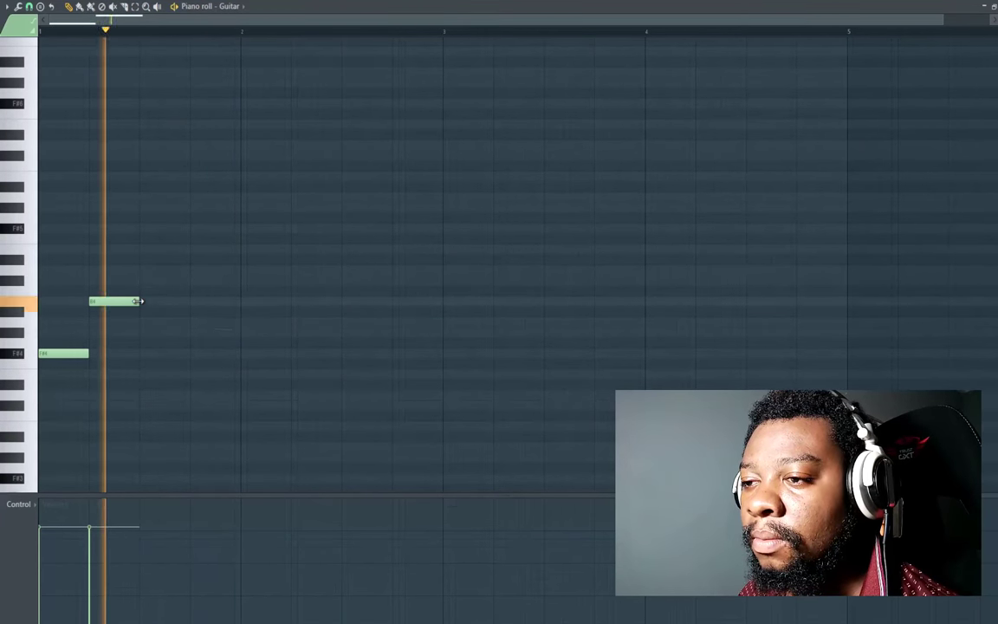
pyautogui.press('space')
# Add a three-beat C#5 note from beat 3 of bar 1, keep B4 at one beat, and play the phrase
pyautogui.moveTo(214, 307); pyautogui.dragTo(232, 308)
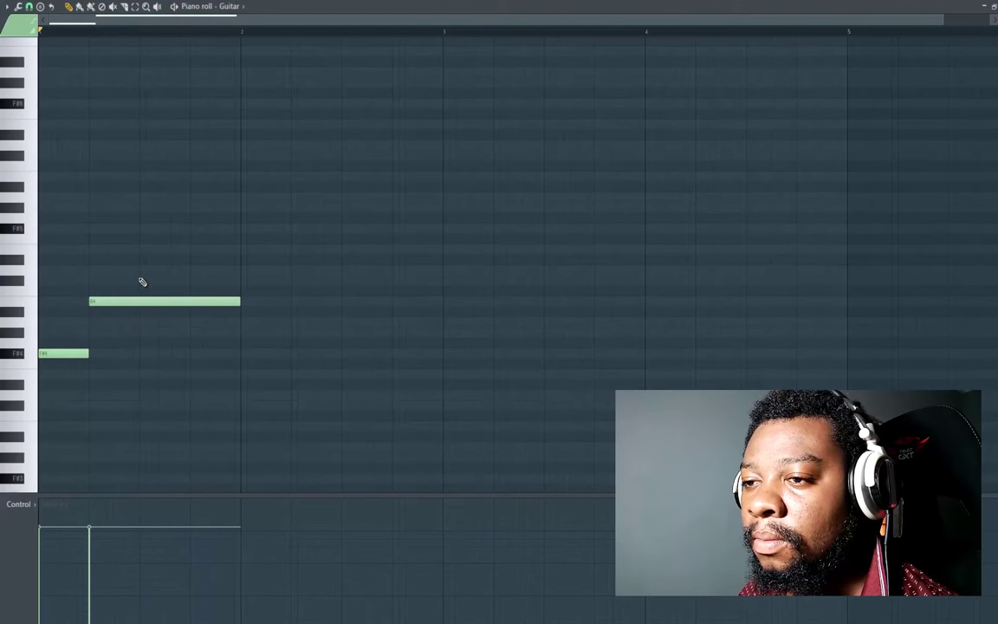
pyautogui.click(139, 274)
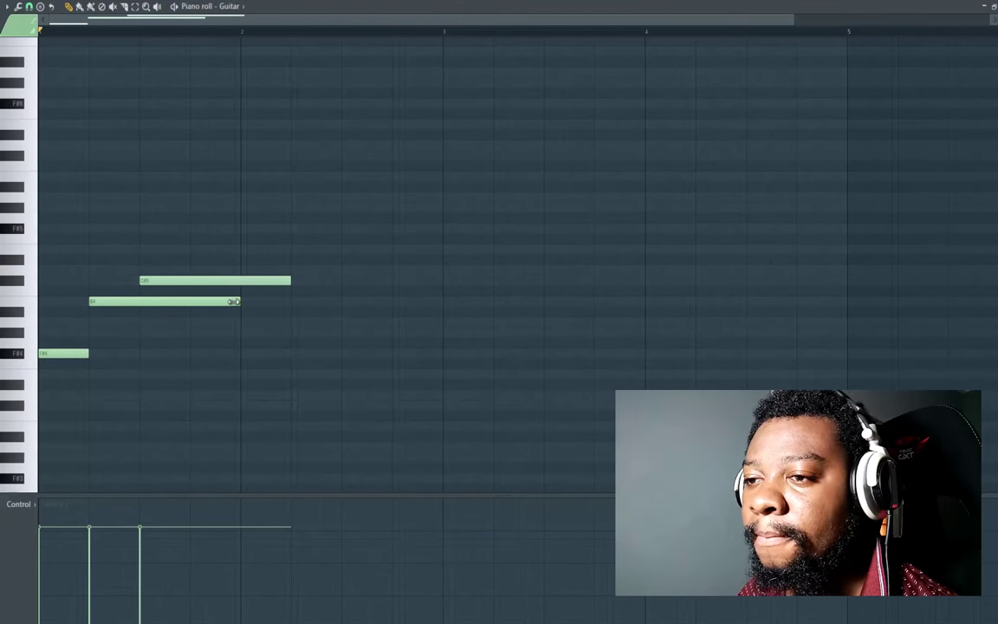
pyautogui.moveTo(158, 303); pyautogui.dragTo(140, 303)
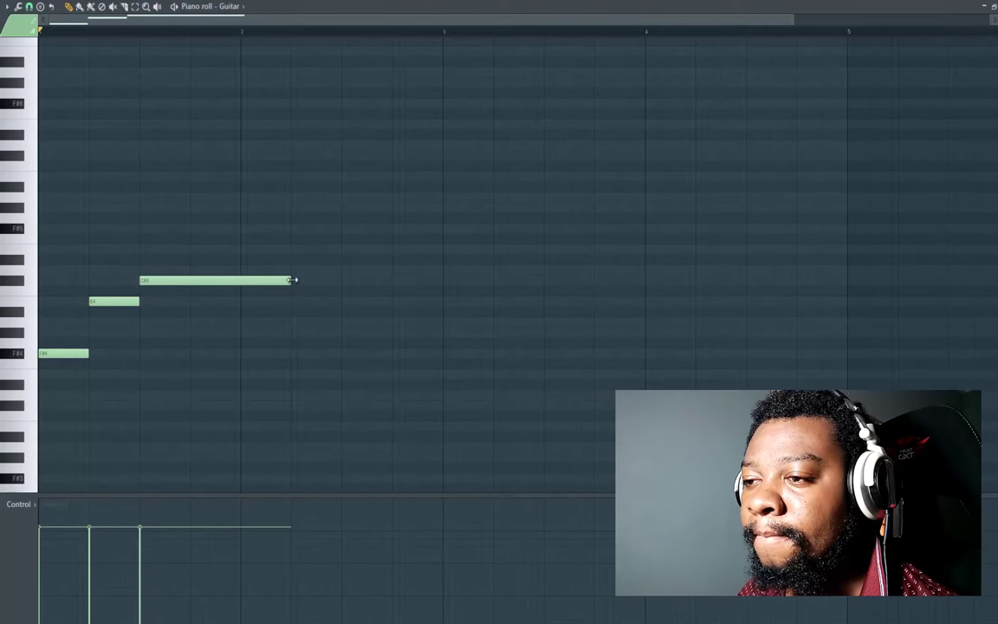
pyautogui.press('space')
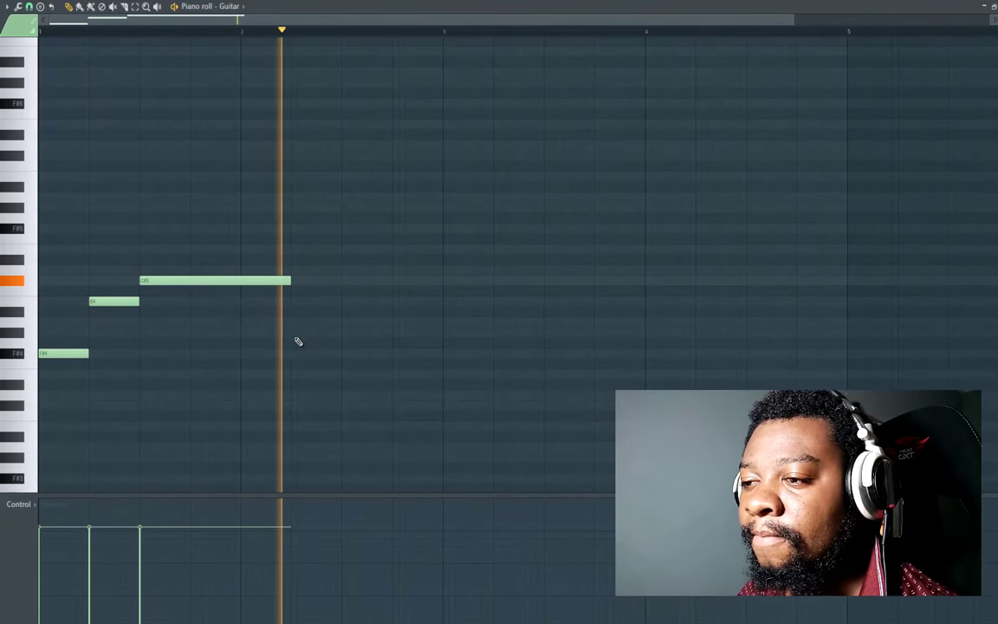
pyautogui.press('space')
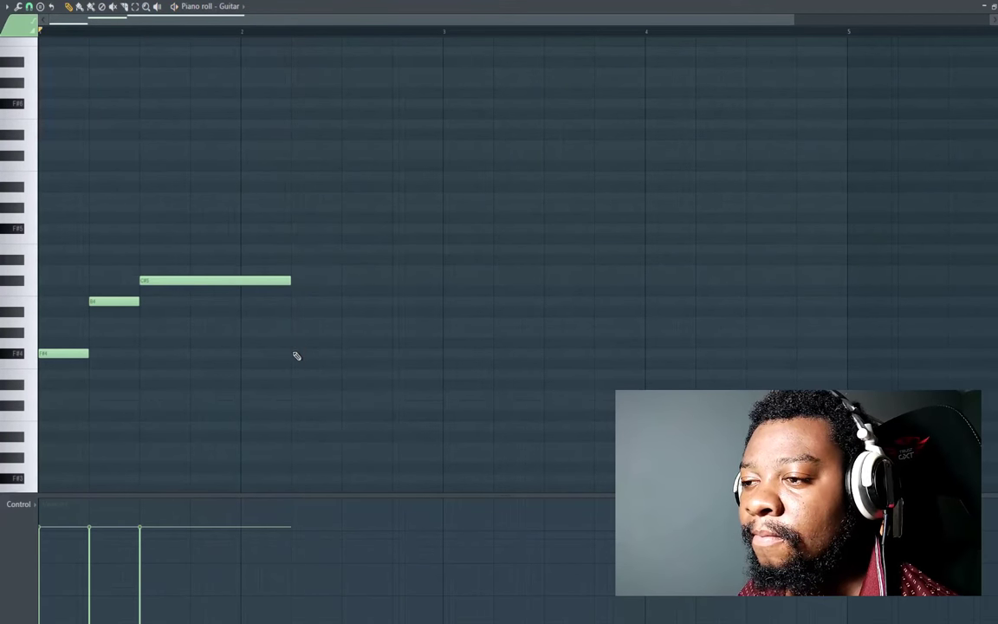
# Add one-beat notes in bar 2, B4 on beat 2 and E5 on beat 3, auditioning the melody
pyautogui.click(292, 303)
pyautogui.rightClick(291, 301)
pyautogui.click(293, 302)
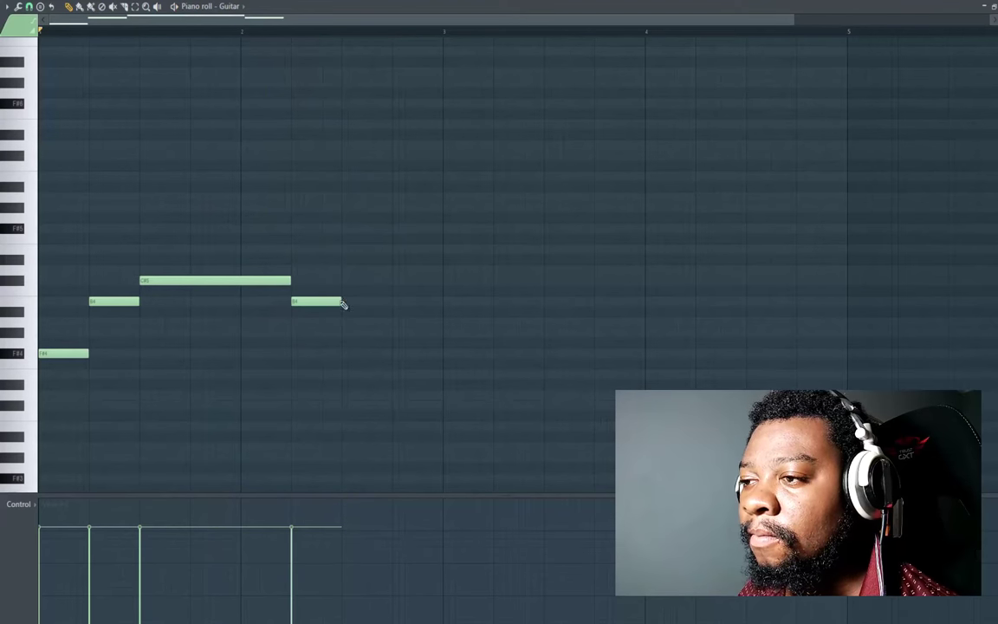
pyautogui.moveTo(343, 252); pyautogui.dragTo(347, 225)
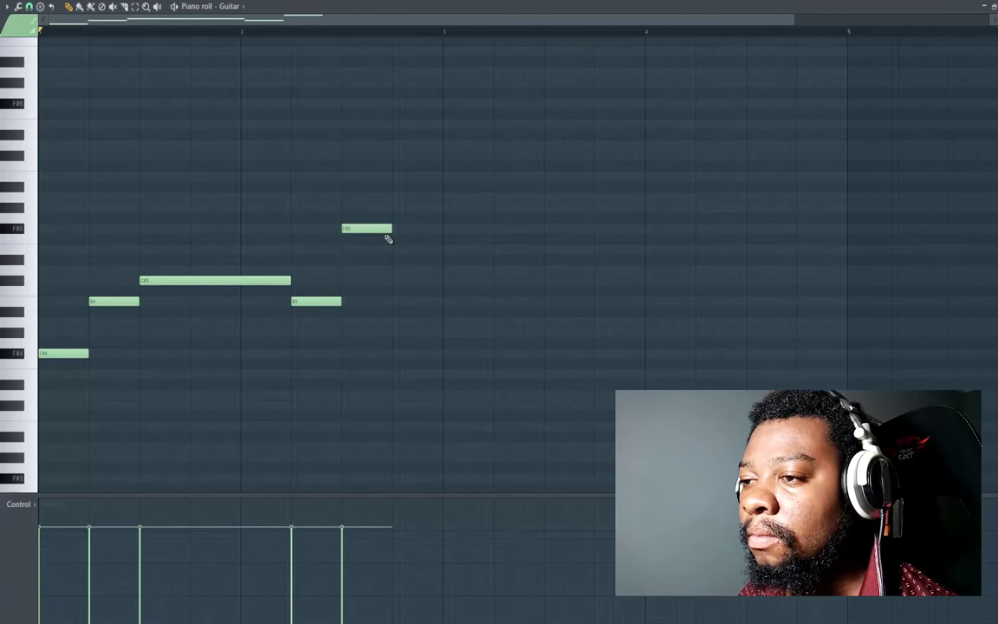
pyautogui.press('space')
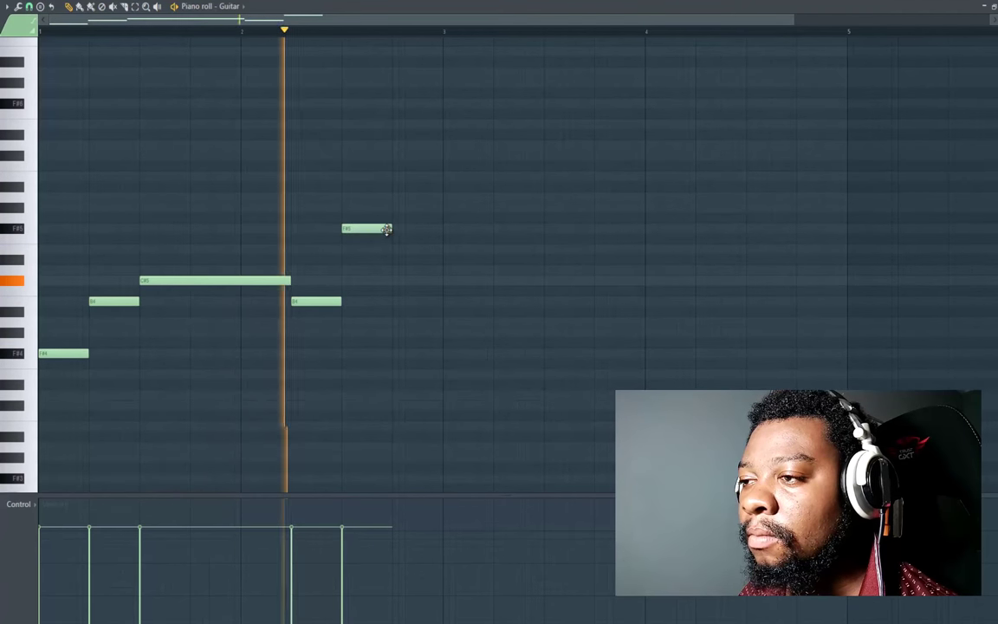
pyautogui.press('space')
pyautogui.moveTo(383, 228)
pyautogui.mouseDown()
pyautogui.moveTo(375, 271)
pyautogui.moveTo(375, 247)
pyautogui.mouseUp()
# Fill beat 4 of bar 2 with half-beat A4 and E4 notes, and play the melody
pyautogui.moveTo(391, 301)
pyautogui.mouseDown()
pyautogui.moveTo(400, 355)
pyautogui.moveTo(397, 319)
pyautogui.moveTo(421, 334)
pyautogui.moveTo(418, 377)
pyautogui.mouseUp()
pyautogui.press('space')
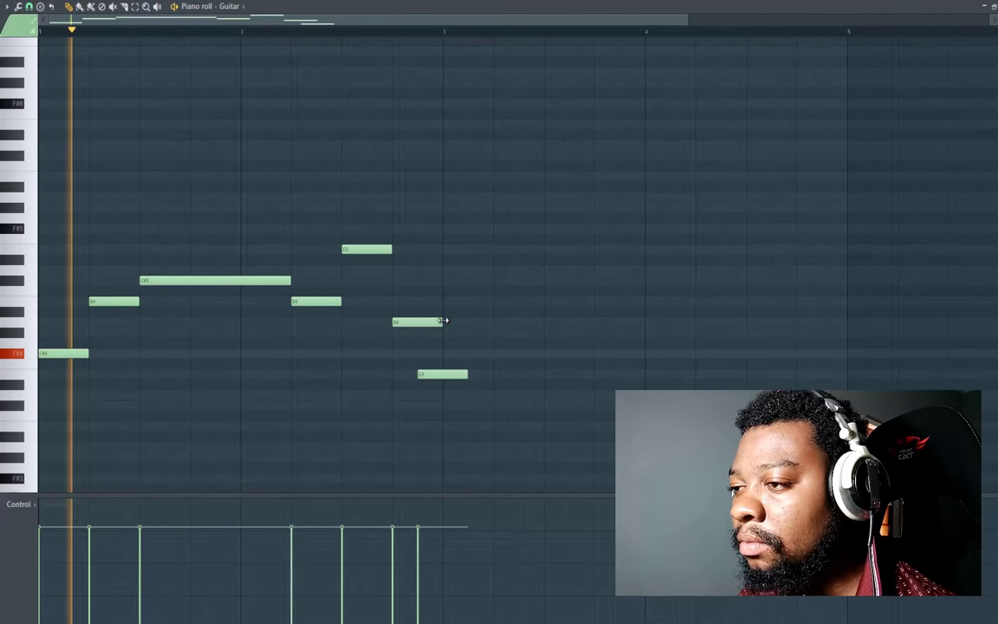
pyautogui.moveTo(443, 322); pyautogui.dragTo(417, 321)
pyautogui.moveTo(465, 373); pyautogui.dragTo(442, 373)
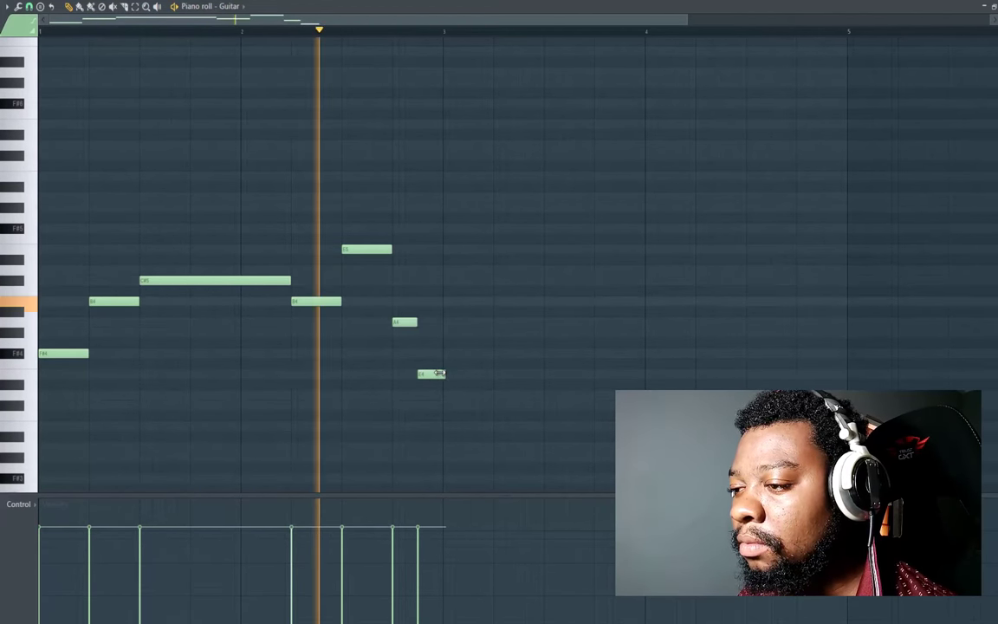
pyautogui.press('space')
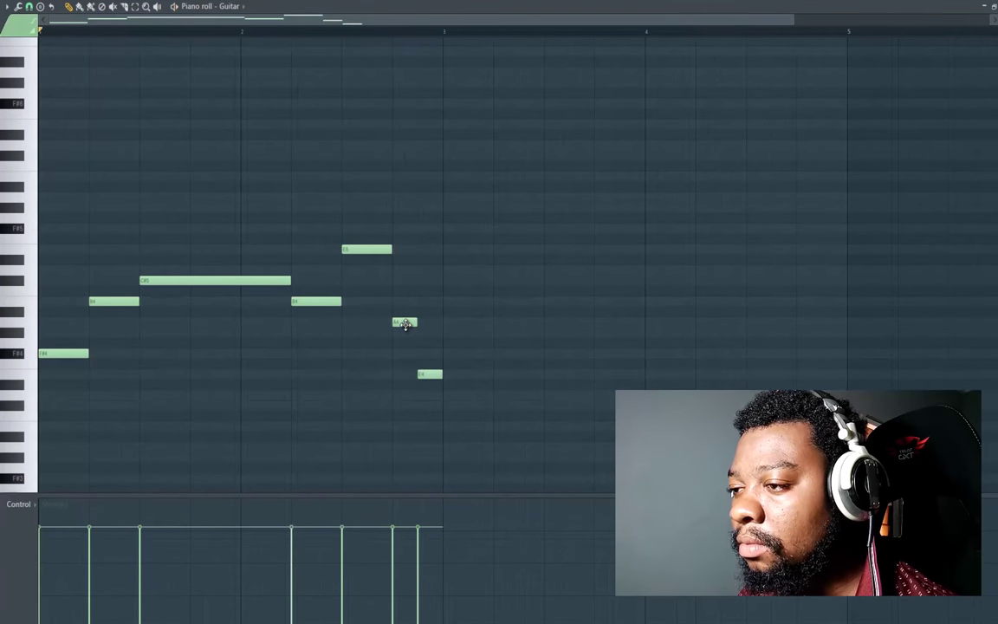
# Raise the half-beat A4 note to B4, replace the final E4 with a half-beat F#5, and play the melody
pyautogui.click(403, 321)
pyautogui.moveTo(403, 321); pyautogui.dragTo(420, 225)
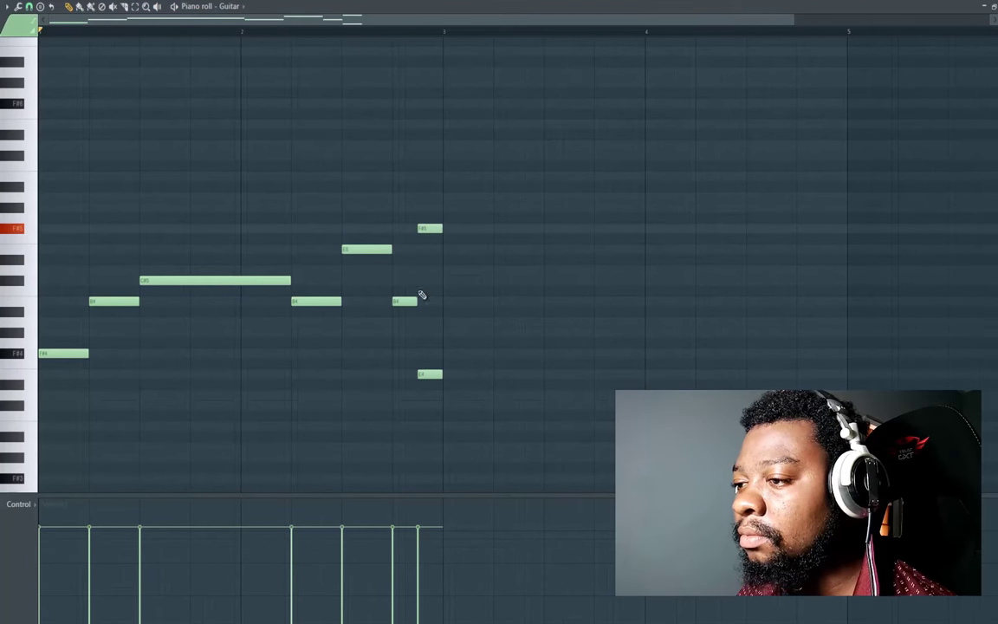
pyautogui.rightClick(431, 375)
pyautogui.press('space')
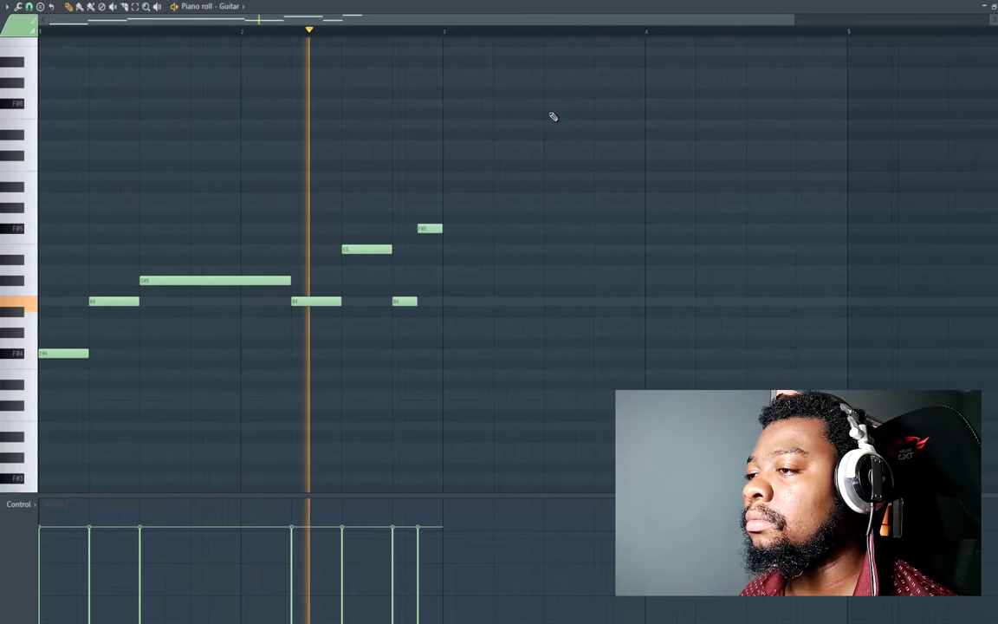
# Stop playback and select all the notes of the two-bar melody
pyautogui.click(136, 7)
pyautogui.press('space')
pyautogui.moveTo(41, 120); pyautogui.dragTo(35, 409)
pyautogui.moveTo(5, 189); pyautogui.dragTo(20, 444)
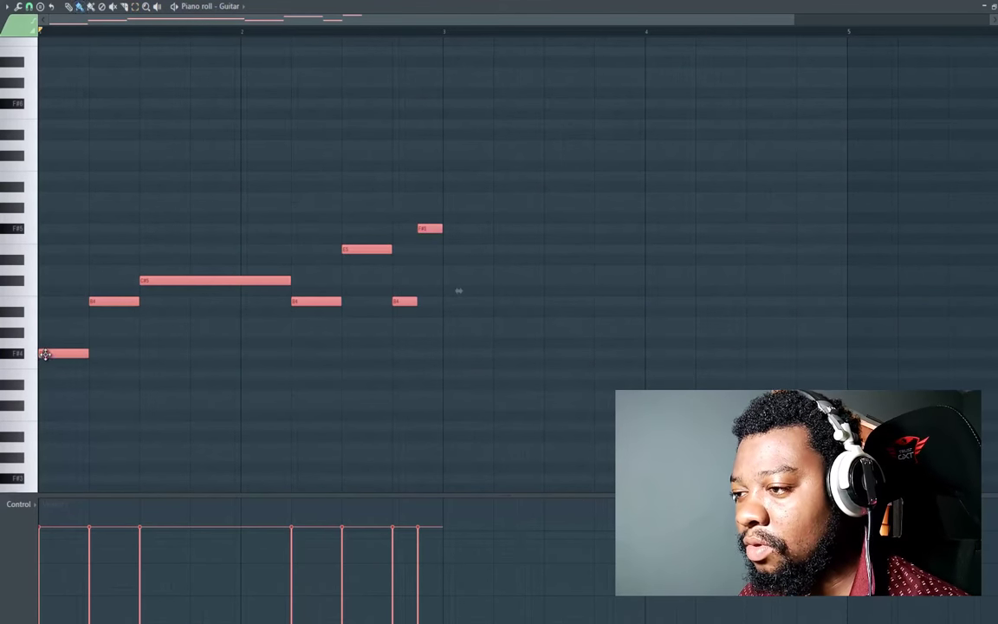
# Duplicate the two-bar melody into bars 3 and 4 and deselect the copied notes
pyautogui.hotkey('ctrl', 'b')
pyautogui.moveTo(451, 365); pyautogui.dragTo(448, 363)
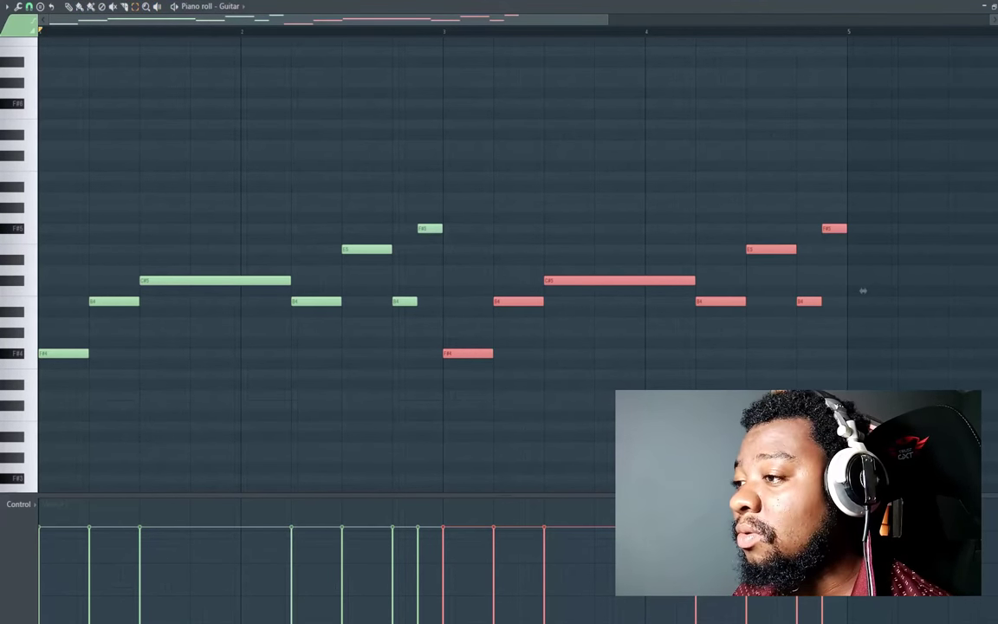
pyautogui.press('F6')
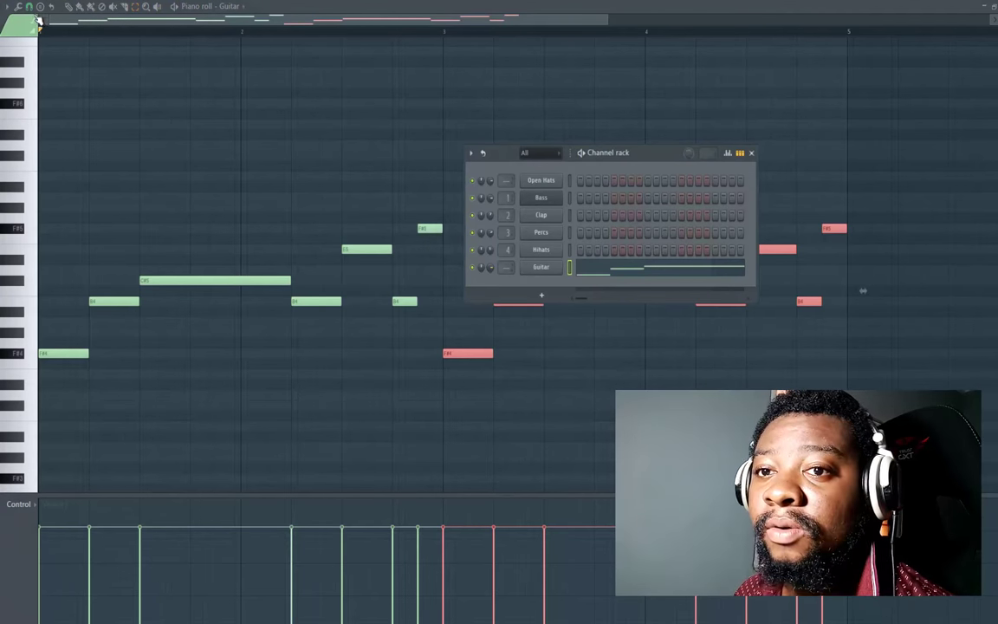
pyautogui.press('F6')
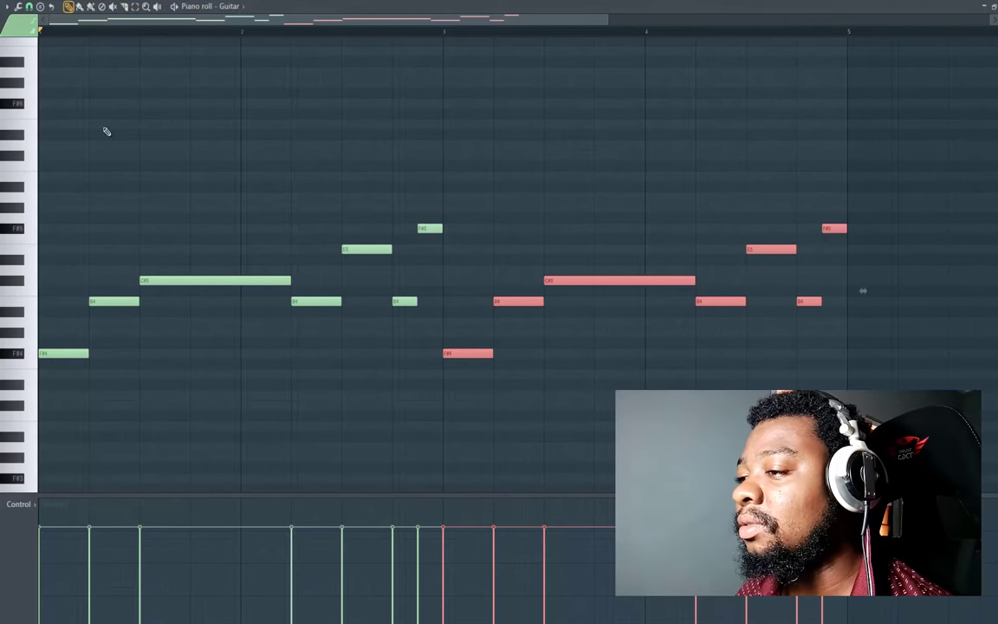
pyautogui.hotkey('ctrl', 'd')
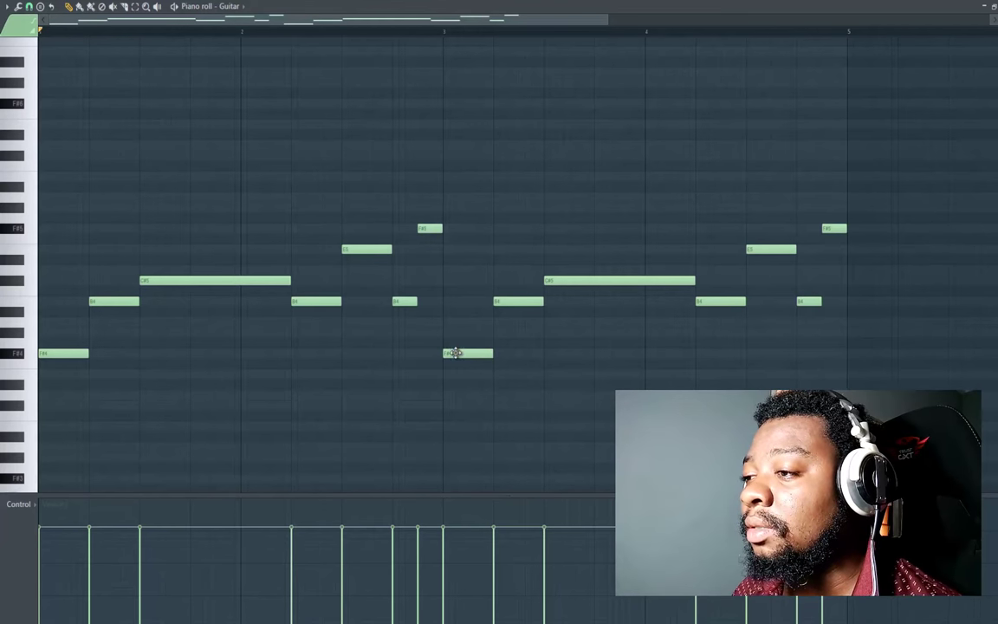
# Raise the first note of bar 3 to C#5 and audition it with the following B4
pyautogui.moveTo(455, 355); pyautogui.dragTo(464, 282)
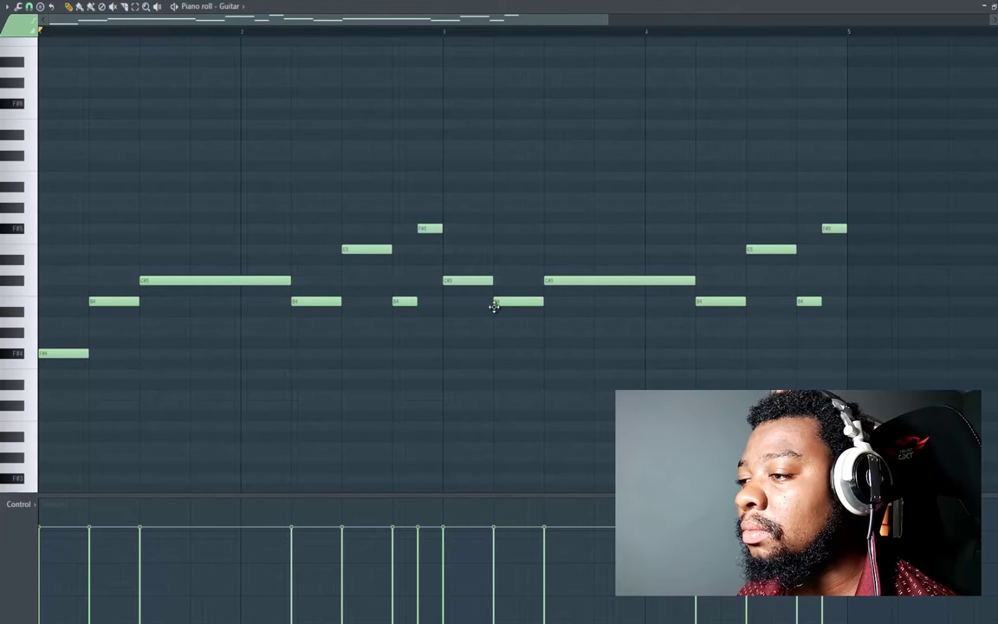
pyautogui.click(502, 301)
pyautogui.click(477, 281)
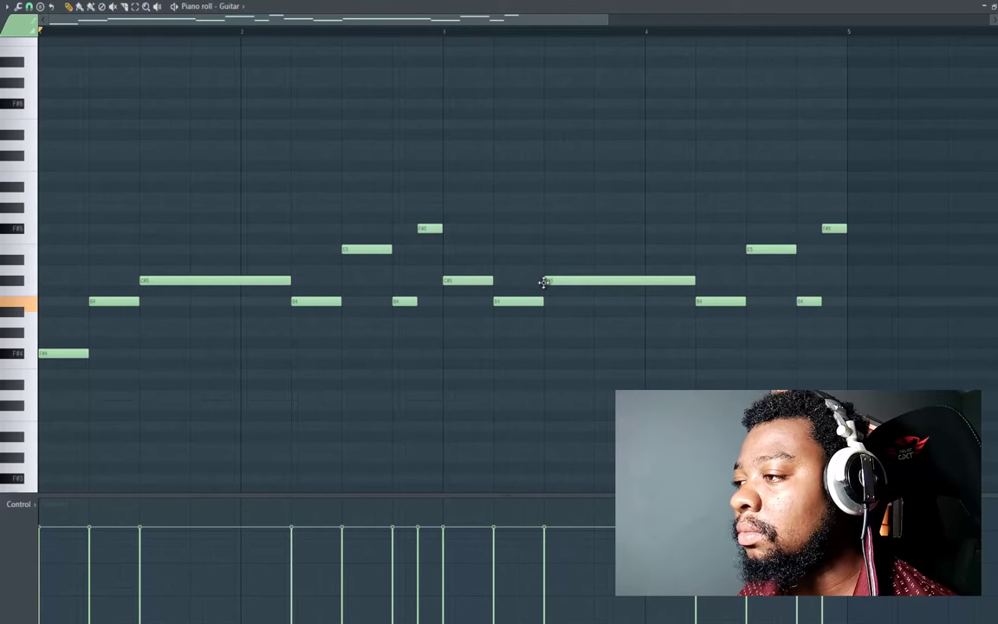
# Add a 1.5-beat E5 starting halfway through beat 4 of bar 3, and shorten the long C#5 to end where it begins
pyautogui.click(620, 250)
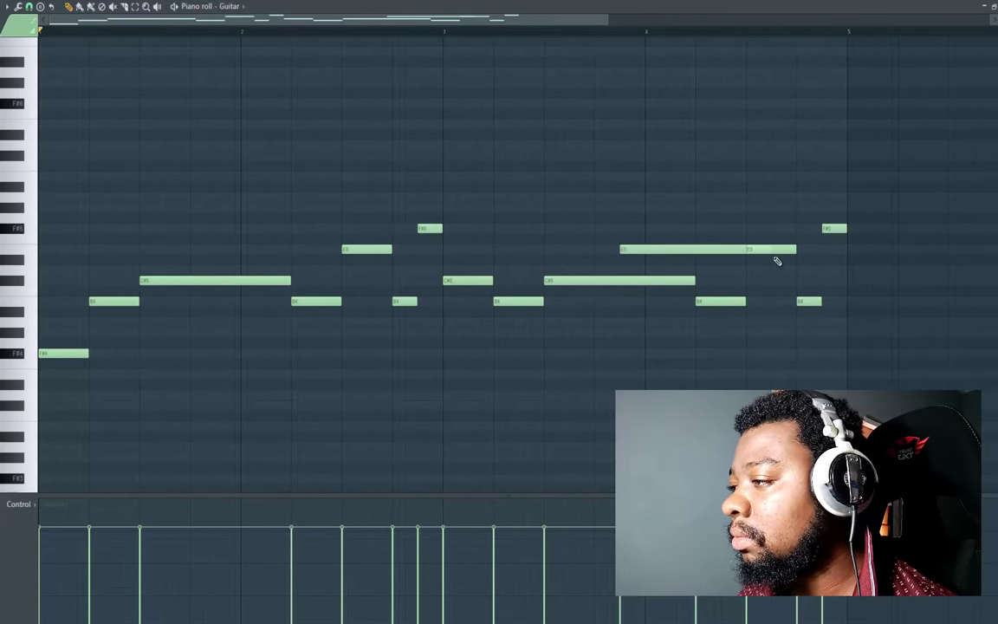
pyautogui.rightClick(639, 250)
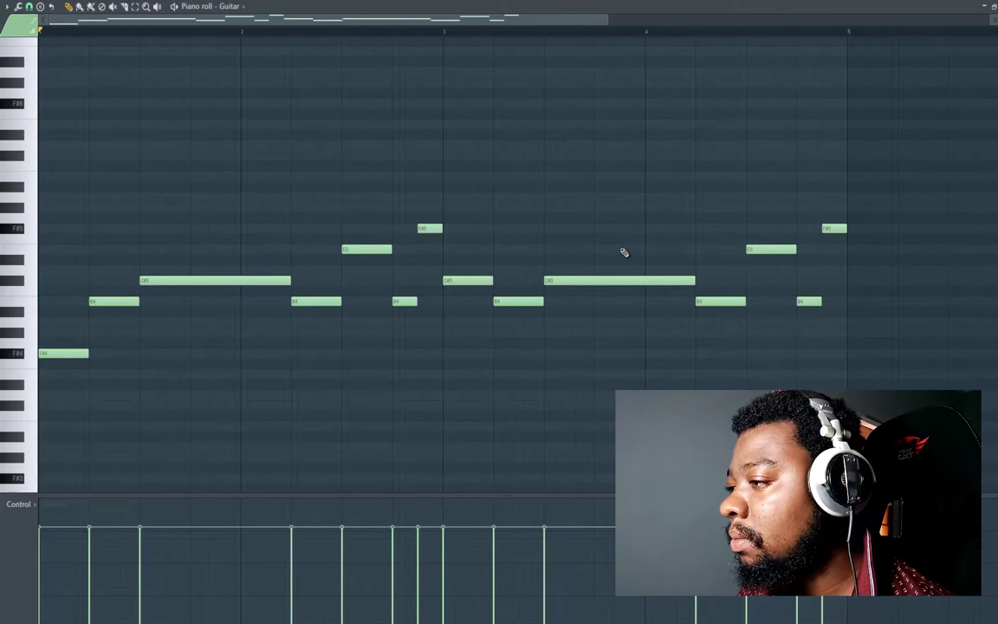
pyautogui.click(623, 252)
pyautogui.moveTo(668, 253); pyautogui.dragTo(619, 283)
# Raise the half-beat B4 near the end of bar 4 to C#5 and play the melody
pyautogui.press('space')
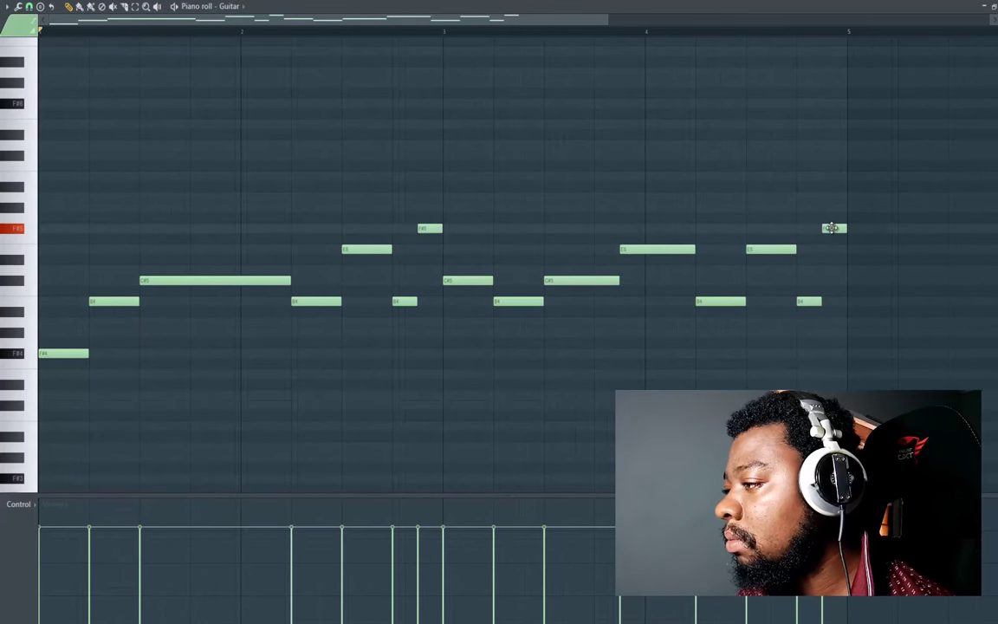
pyautogui.moveTo(811, 300); pyautogui.dragTo(804, 279)
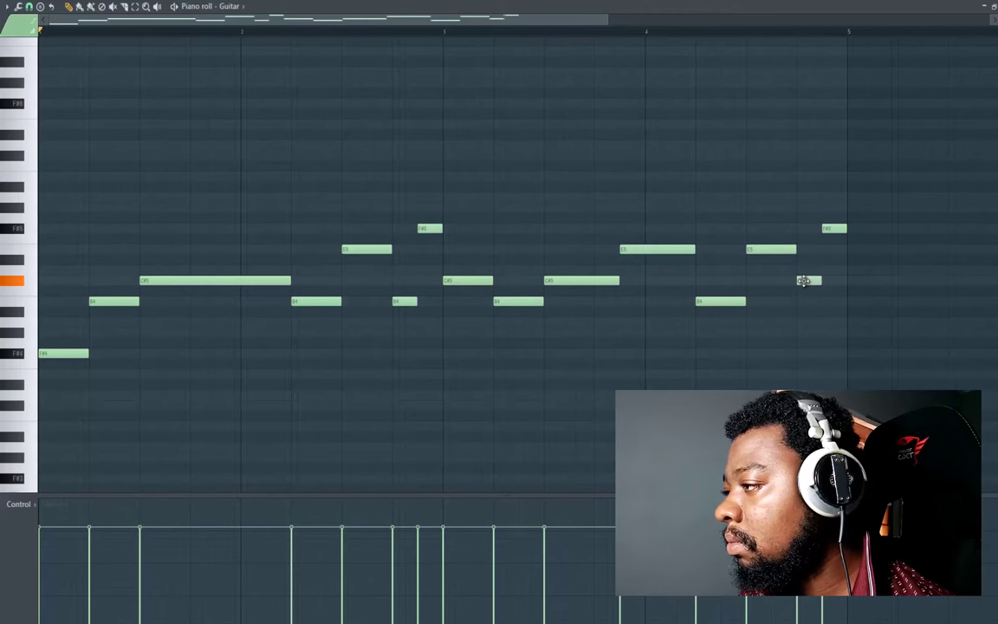
pyautogui.press('space')
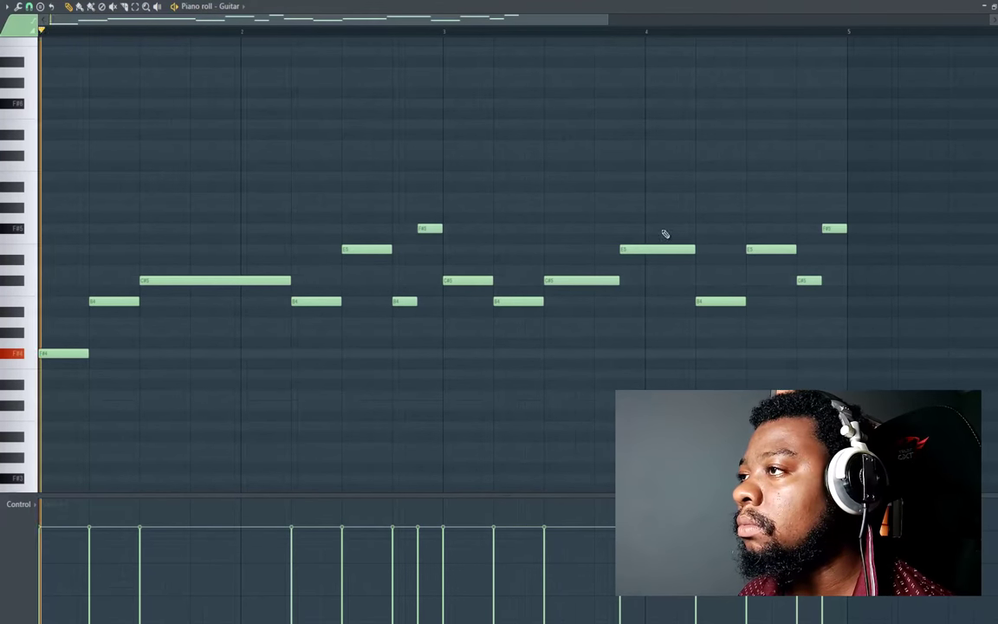
# Move the Guitar channel to the first position in the channel rack
pyautogui.press('F6')
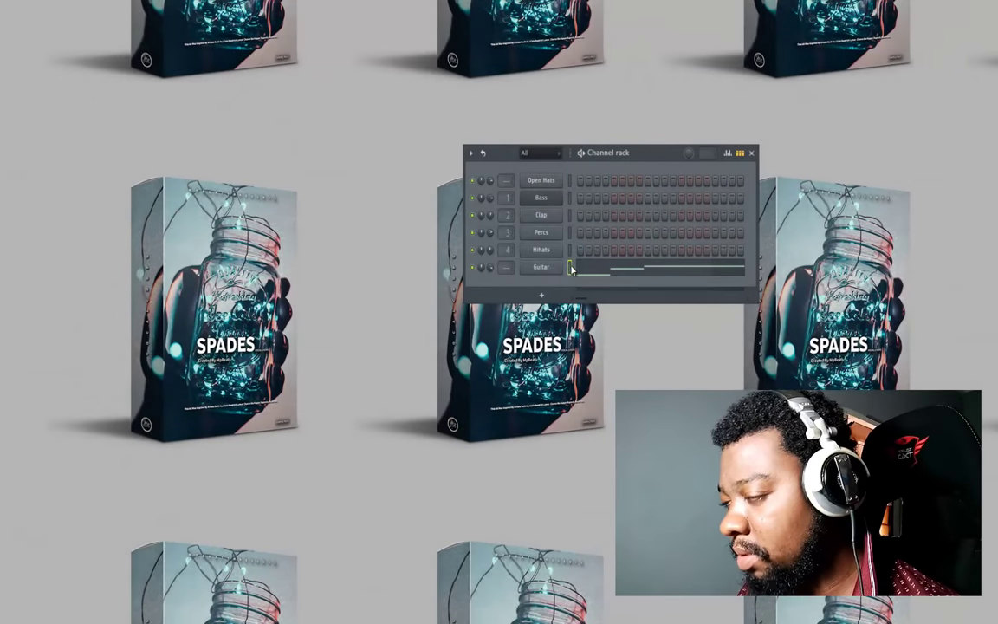
pyautogui.hotkey('alt', 'Up')
pyautogui.hotkey('alt', 'Up')
pyautogui.hotkey('alt', 'Up')
pyautogui.hotkey('alt', 'Up')
pyautogui.hotkey('alt', 'Up')
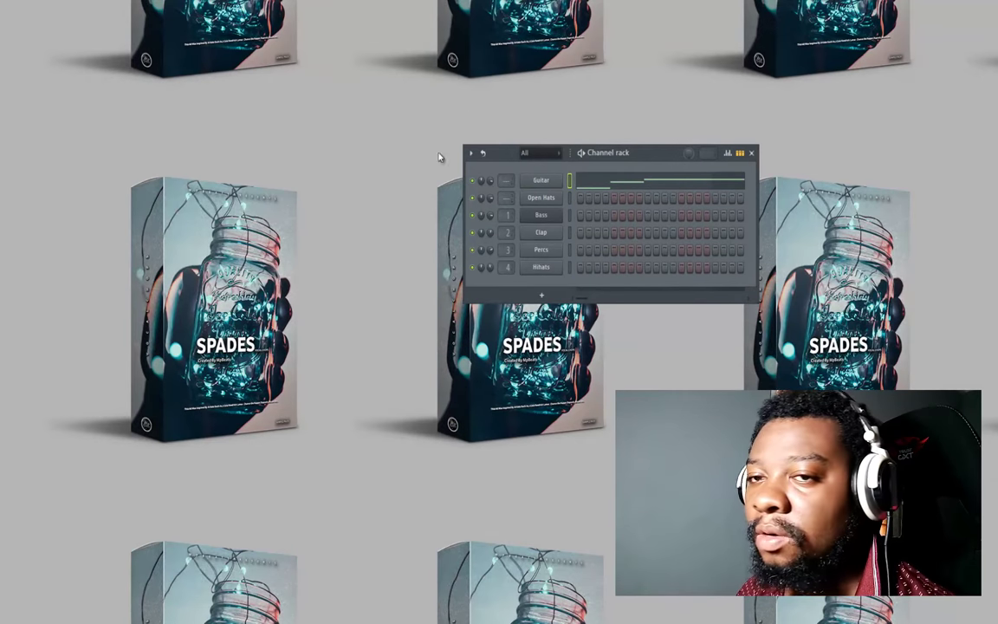
# Open the mixer and route the Guitar channel to mixer track 1
pyautogui.press('F9')
pyautogui.click(169, 368)
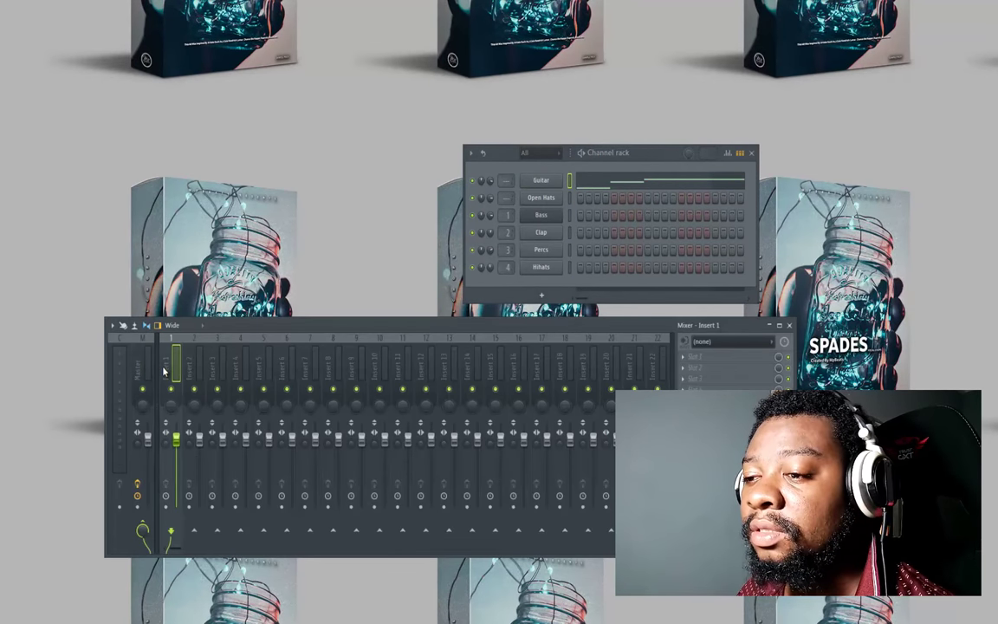
pyautogui.rightClick(182, 335)
pyautogui.moveTo(226, 439)
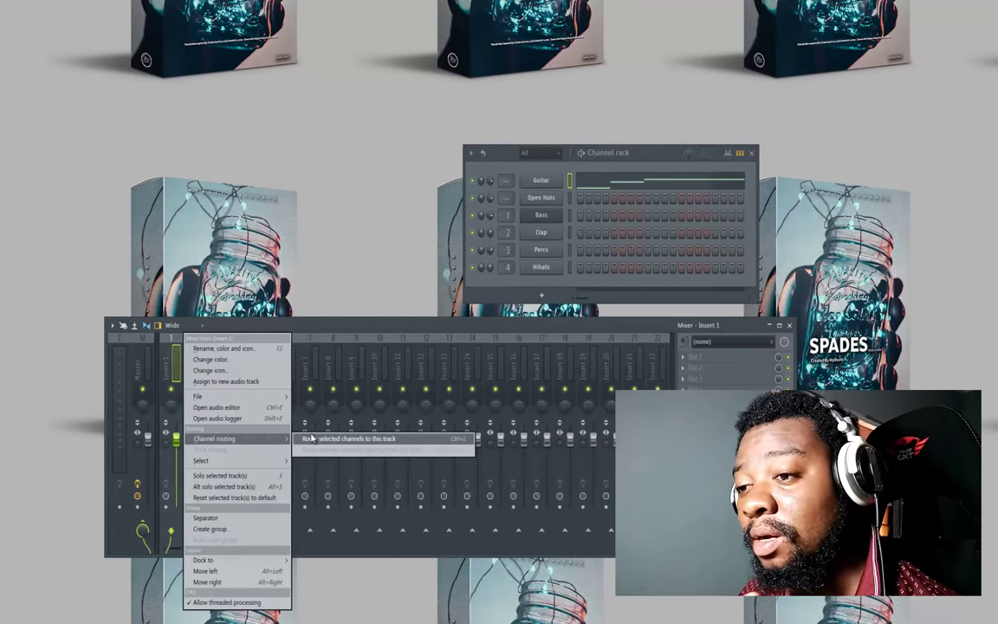
pyautogui.click(304, 438)
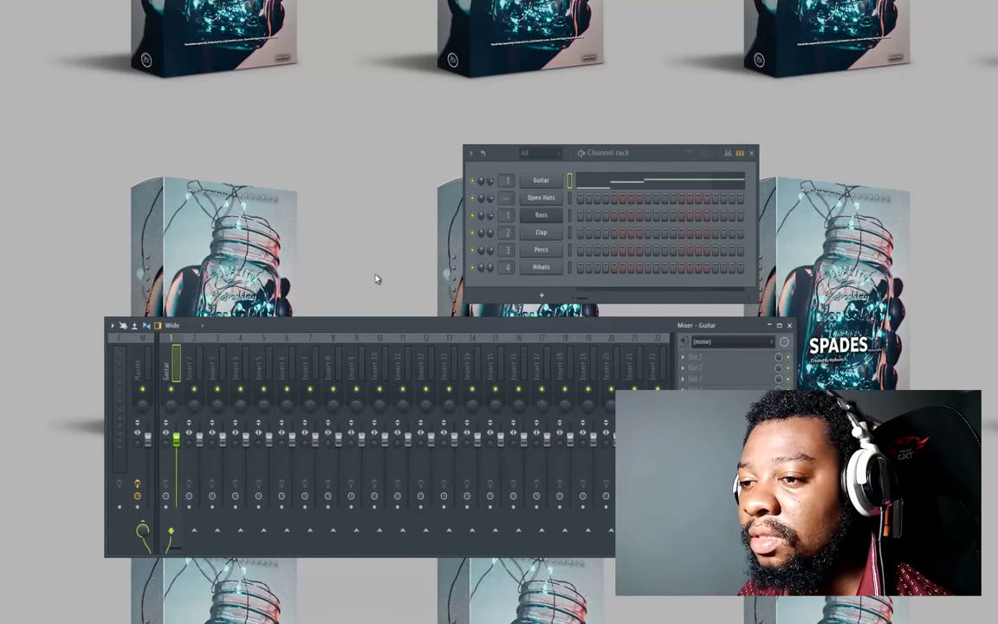
# Select all six channels and route them to consecutive mixer tracks starting from the Guitar track
pyautogui.rightClick(183, 335)
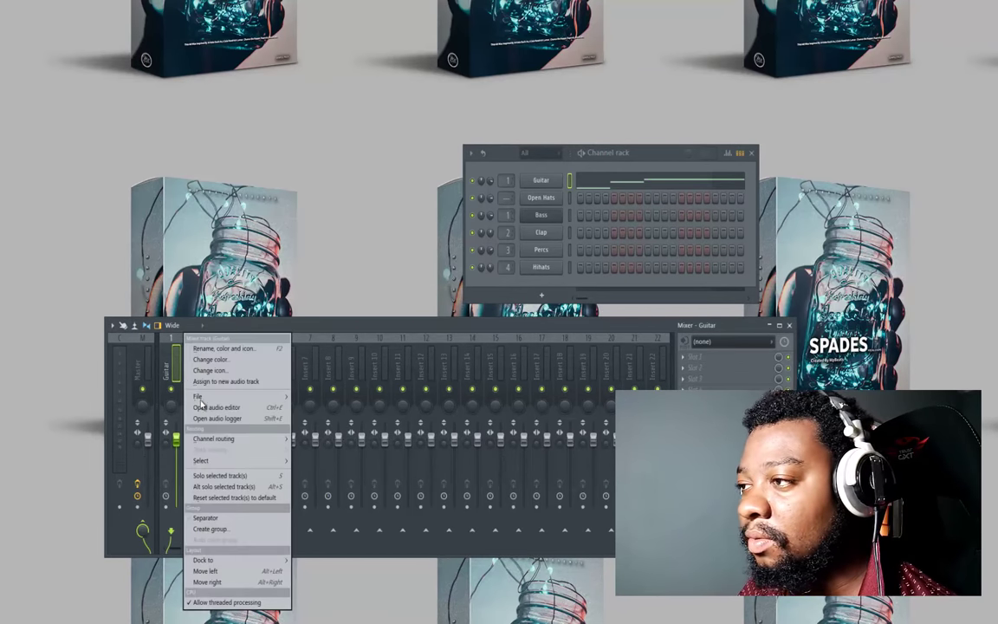
pyautogui.click(576, 180)
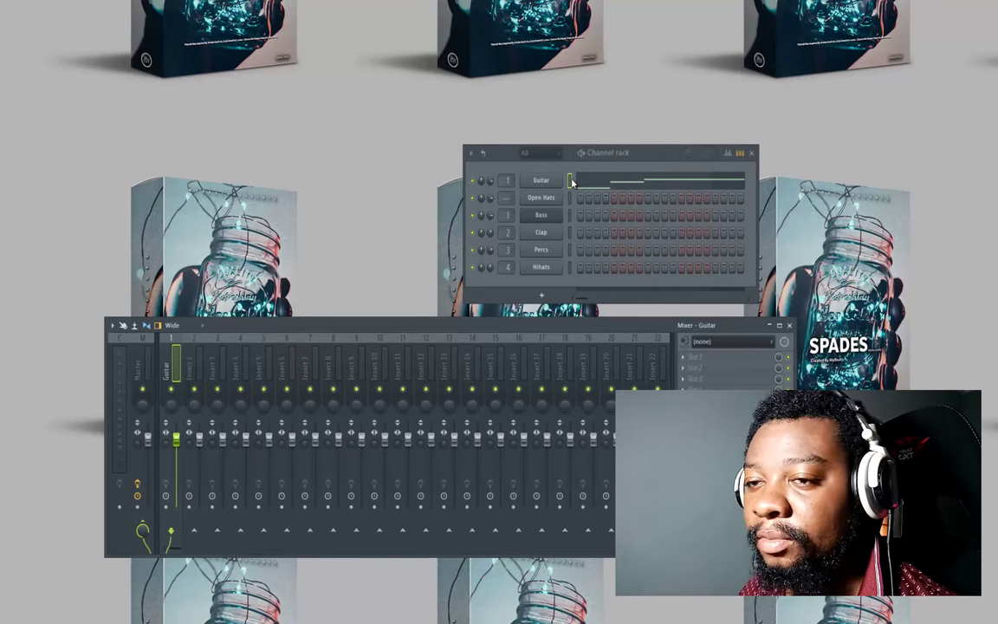
pyautogui.rightClick(170, 362)
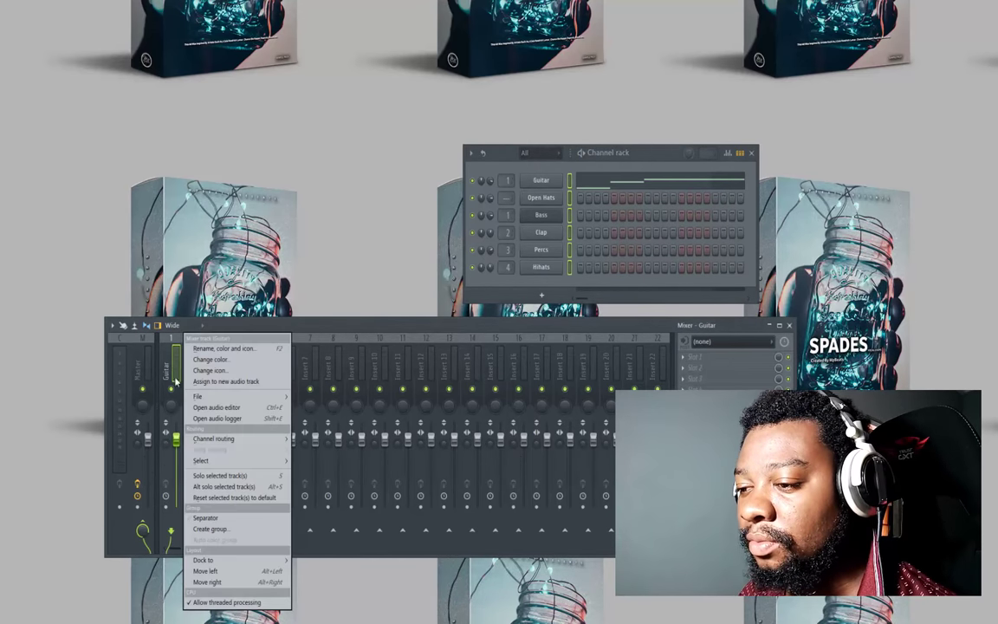
pyautogui.moveTo(251, 438)
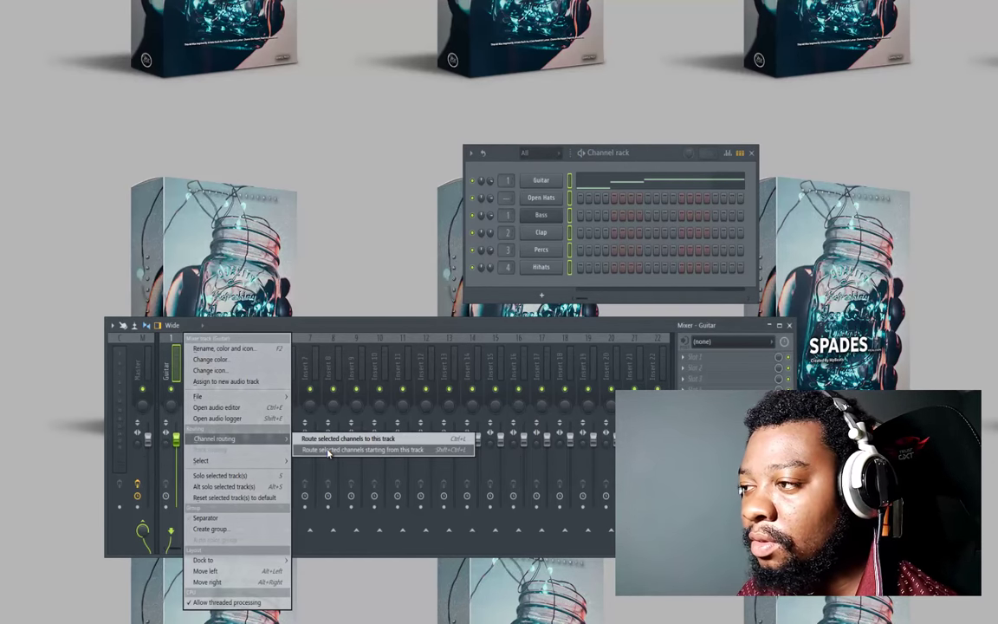
pyautogui.click(328, 450)
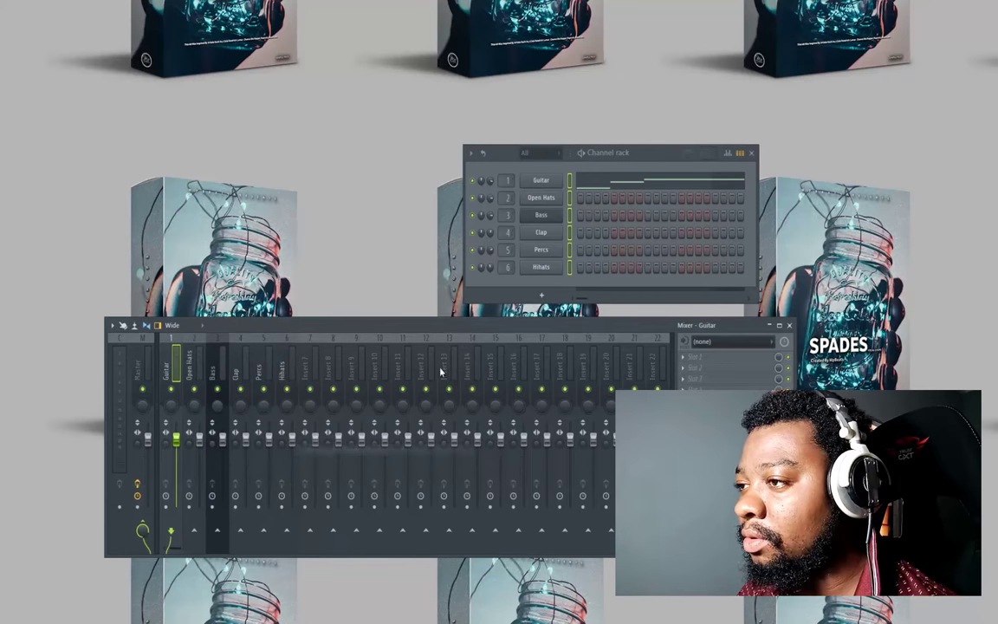
# Solo the Guitar channel and load the Hardcore effect in the first slot of its mixer track
pyautogui.rightClick(479, 183)
pyautogui.click(645, 154)
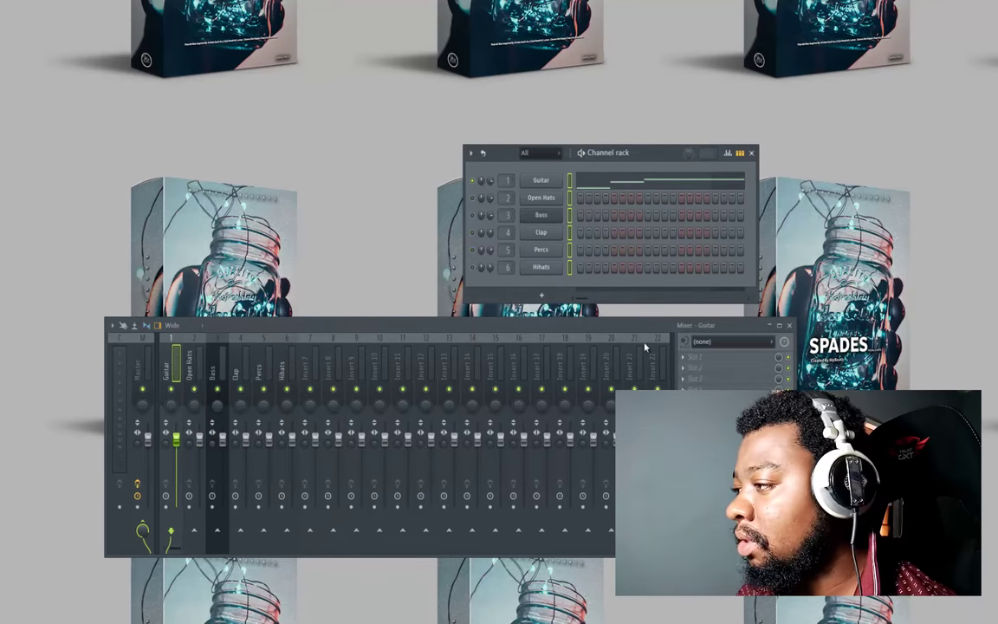
pyautogui.click(672, 356)
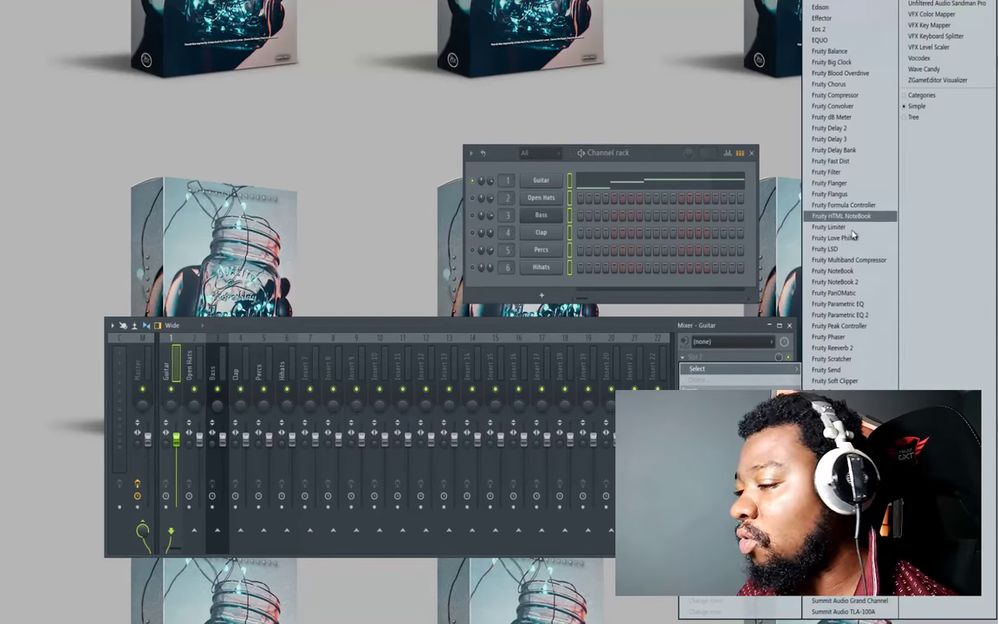
pyautogui.click(827, 490)
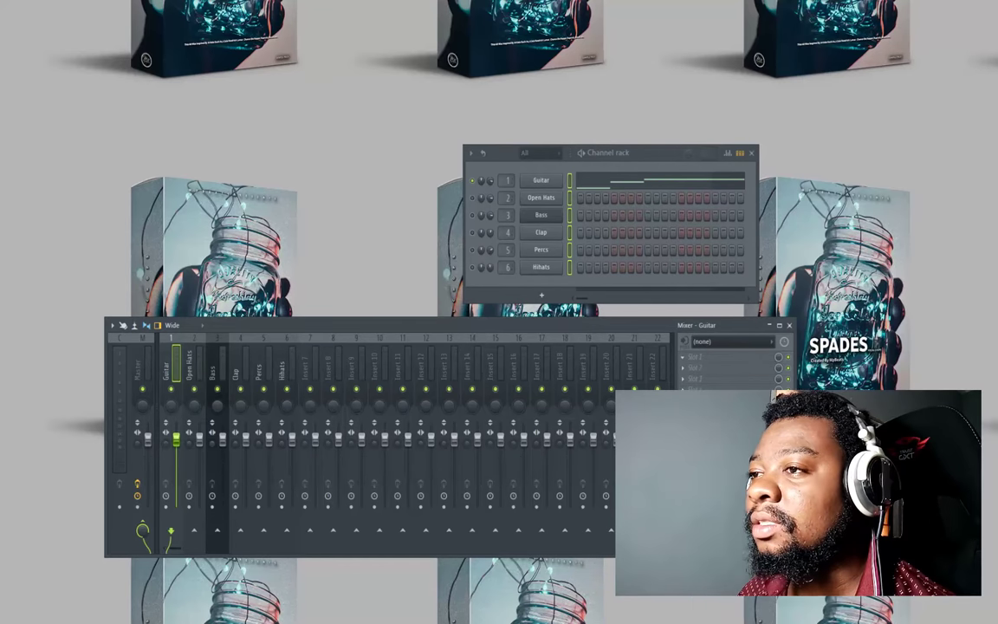
pyautogui.moveTo(300, 119); pyautogui.dragTo(614, 238)
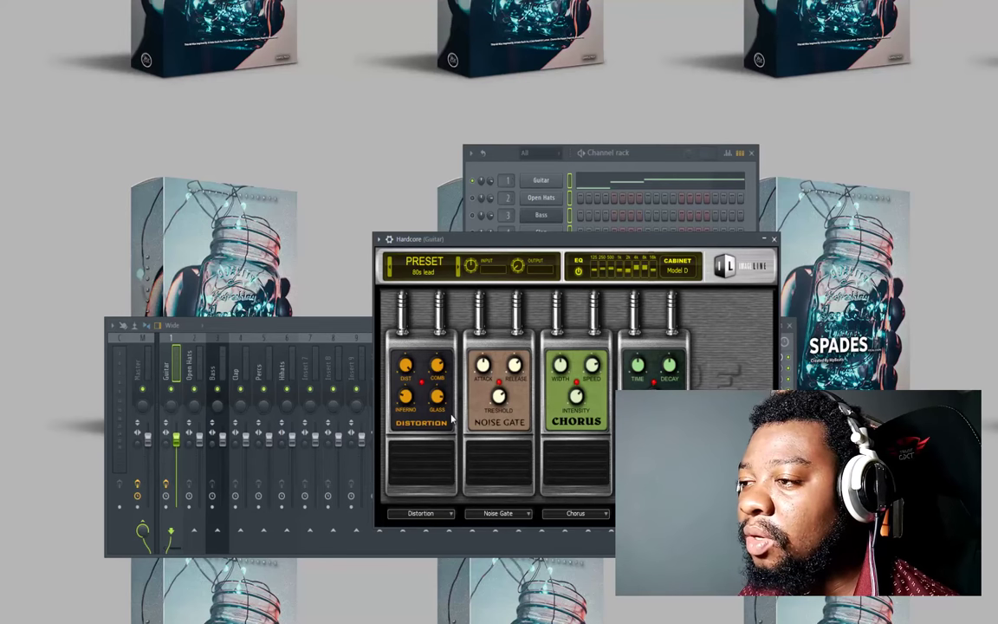
# Switch Hardcore to the Acid Rock XS preset, play the guitar melody through it, and close the plugin window
pyautogui.click(459, 271)
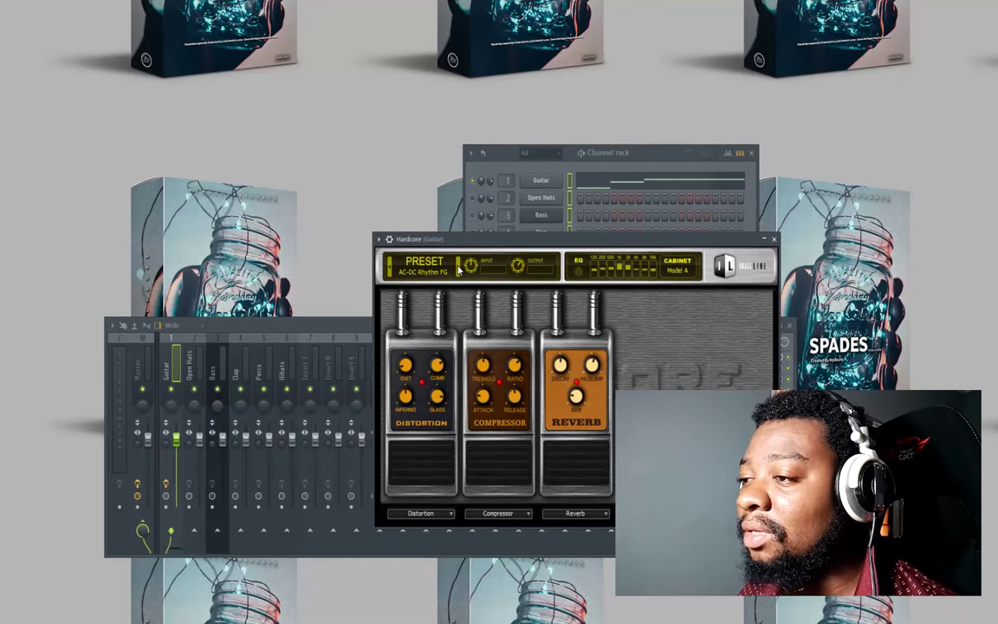
pyautogui.click(459, 269)
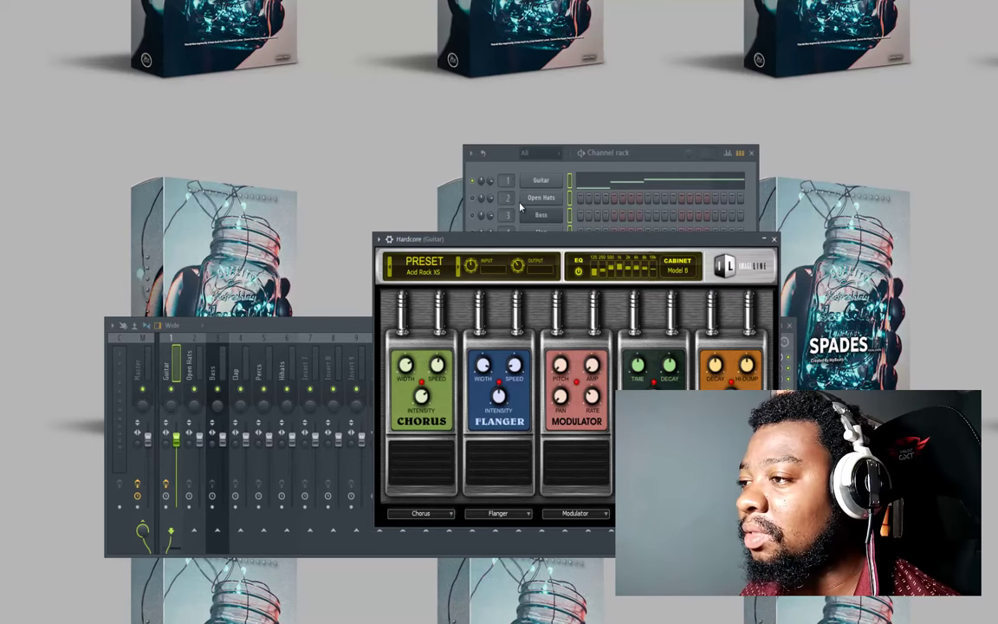
pyautogui.click(492, 195)
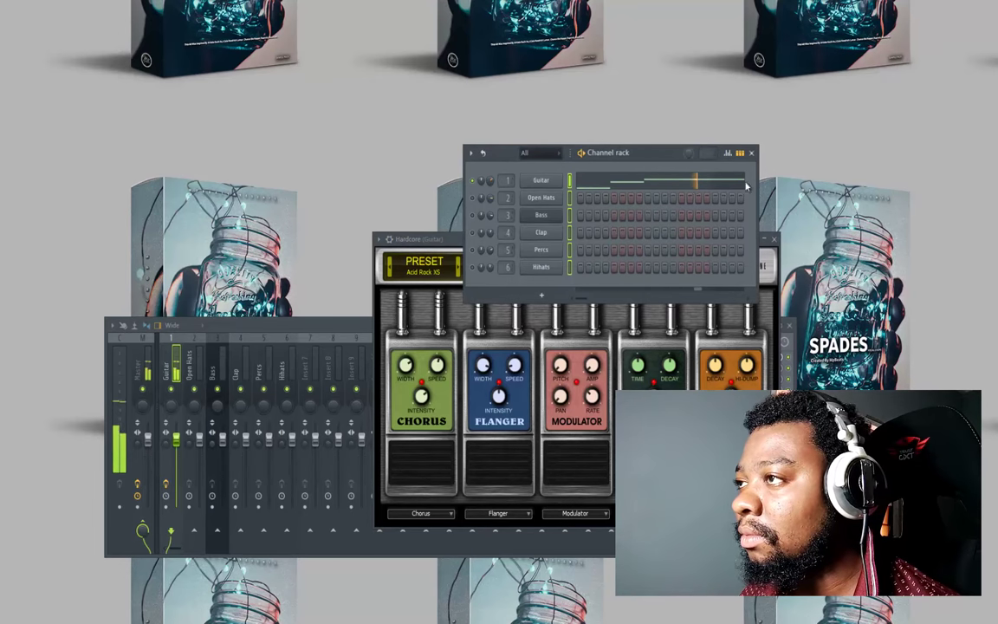
pyautogui.click(774, 239)
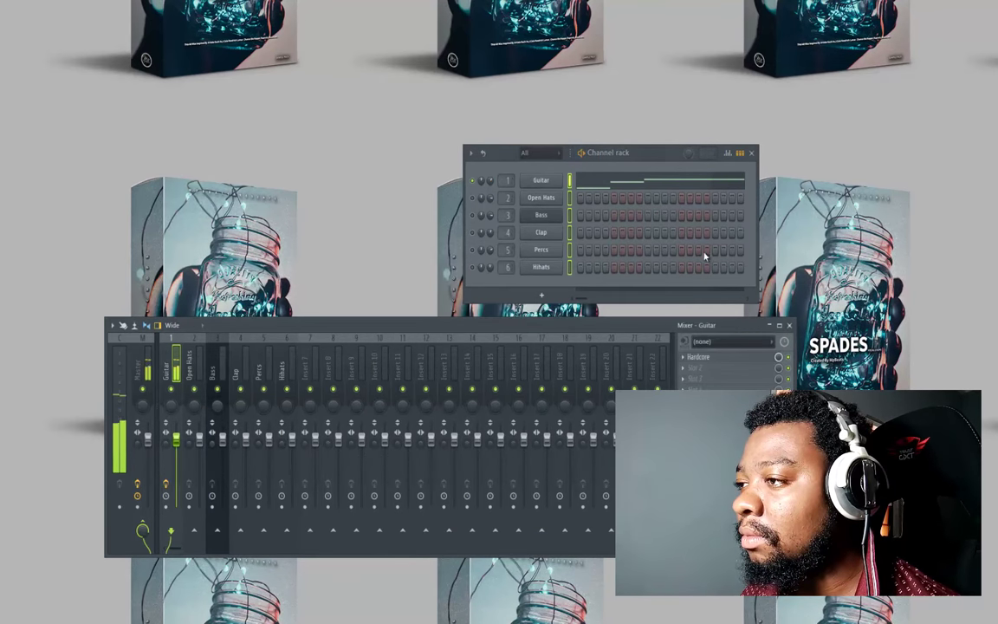
# In the Guitar piano roll, change bar 2's E5 to a D5 about 1.5 beats long and delete the half-beat B4
pyautogui.rightClick(551, 181)
pyautogui.click(578, 181)
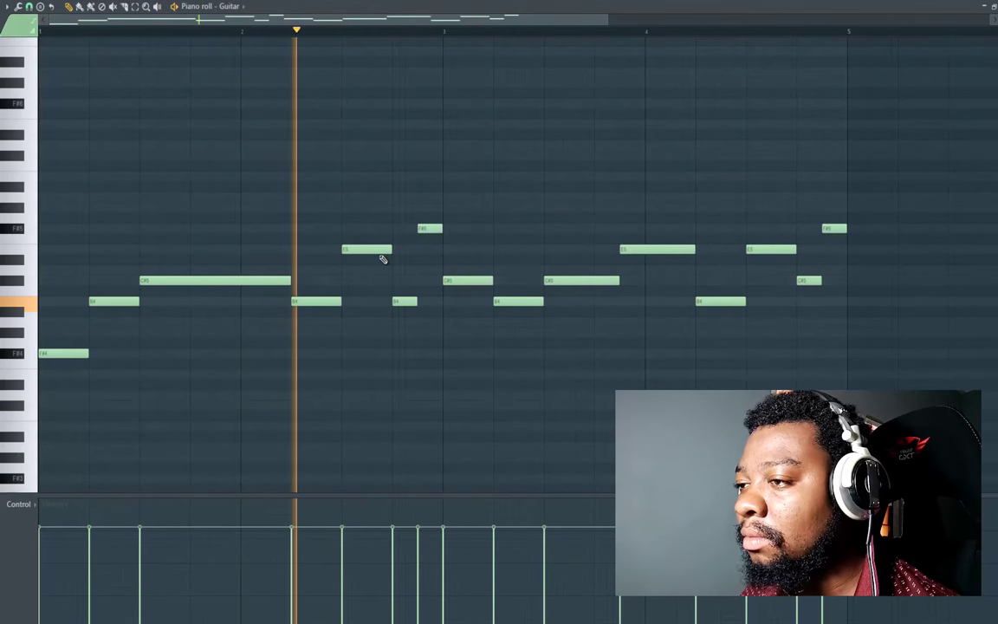
pyautogui.press('space')
pyautogui.click(371, 248)
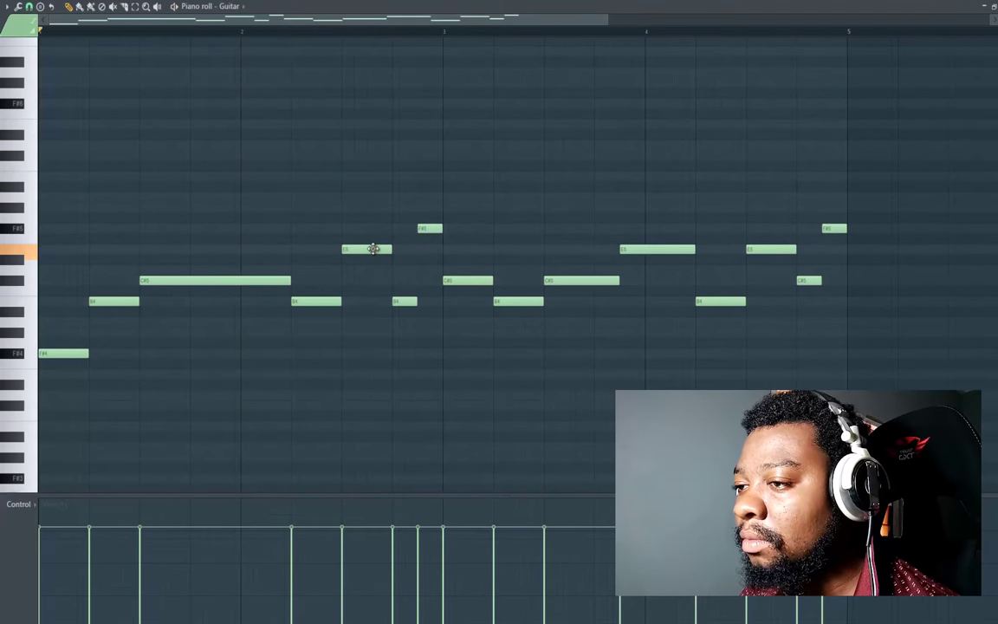
pyautogui.click(333, 298)
pyautogui.moveTo(351, 249); pyautogui.dragTo(418, 275)
pyautogui.rightClick(403, 304)
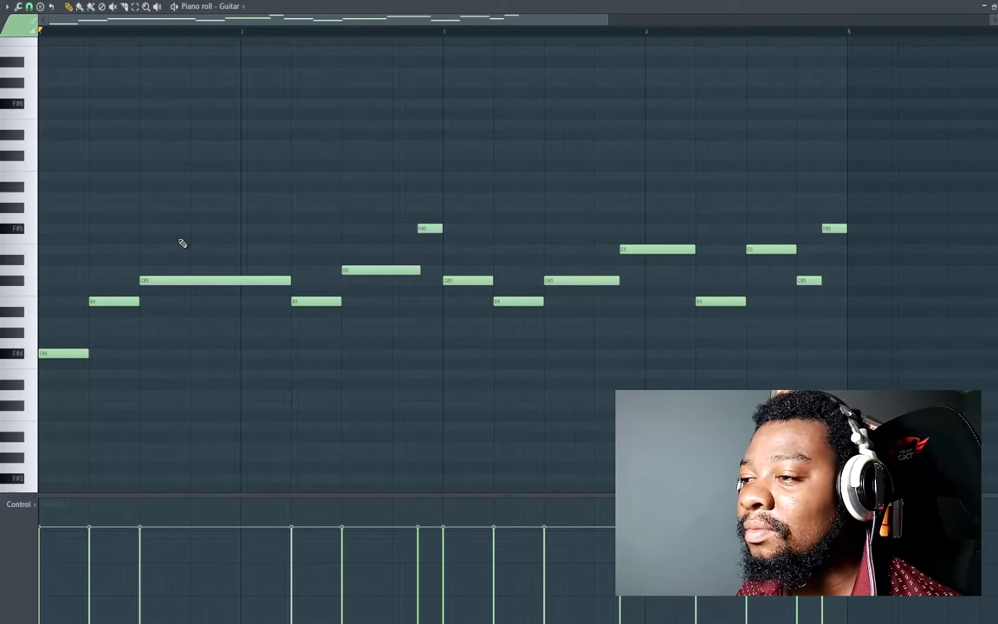
# Play the melody, lower bar 2's D5 to C#5 with a length of 1.5 beats, and audition the following notes
pyautogui.press('space')
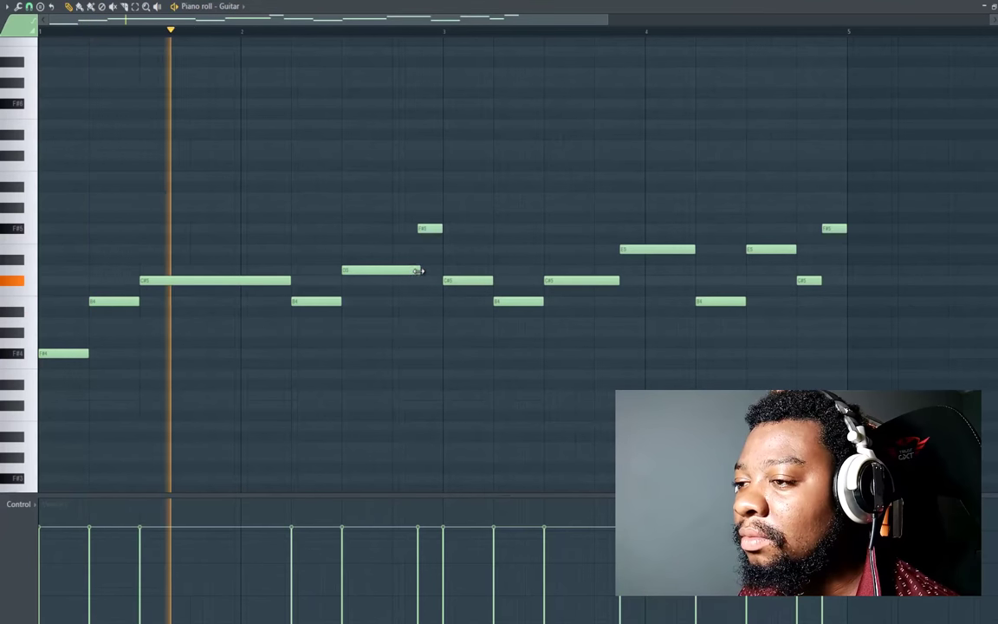
pyautogui.moveTo(418, 272); pyautogui.dragTo(385, 281)
pyautogui.press('space')
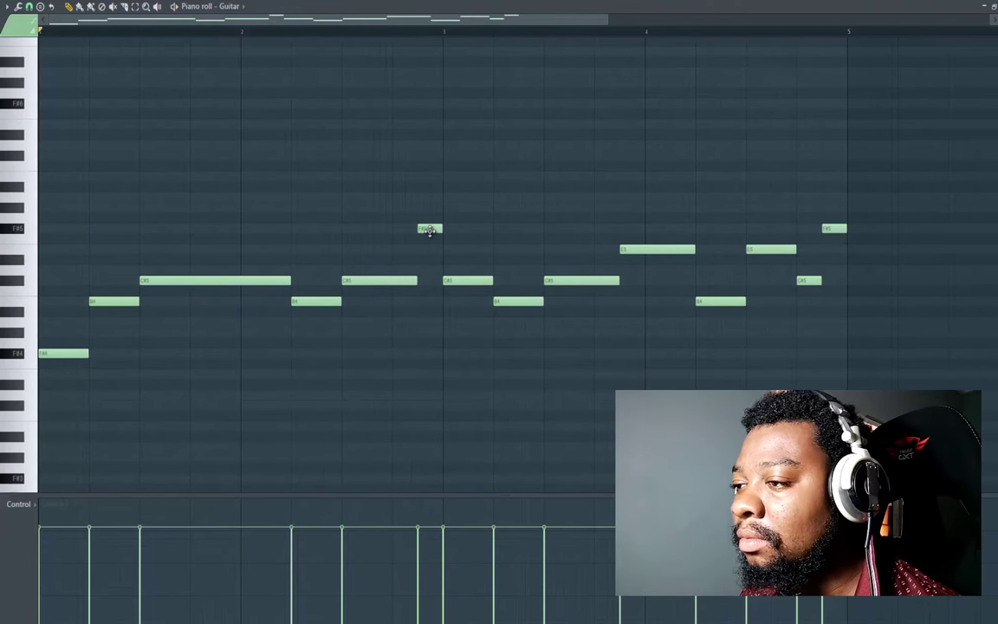
pyautogui.click(431, 230)
pyautogui.click(460, 281)
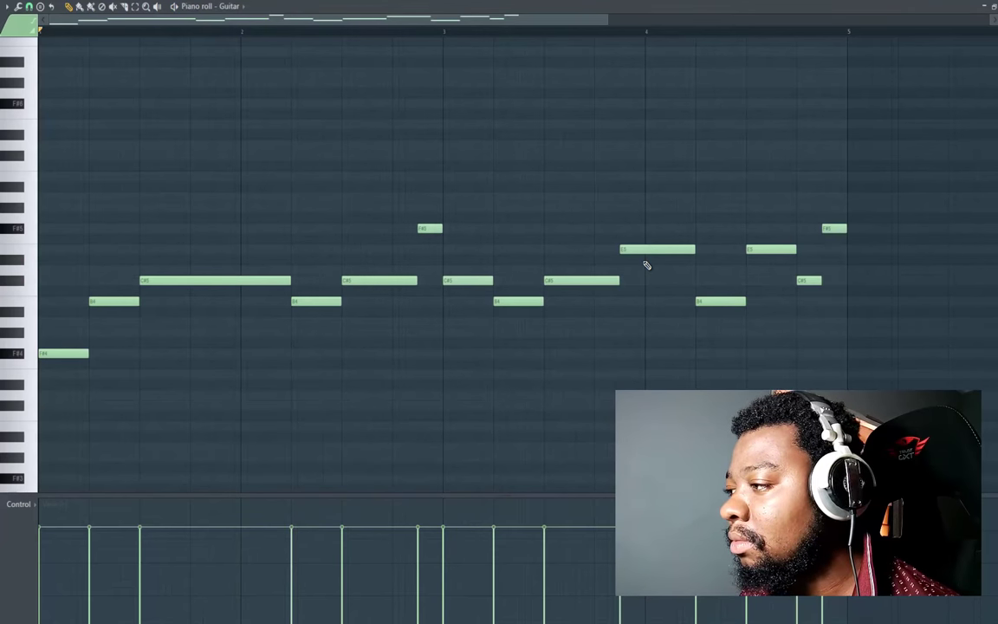
# Play the guitar melody, lower bar 4's half-beat C#5 to B4, and close the piano roll
pyautogui.press('space')
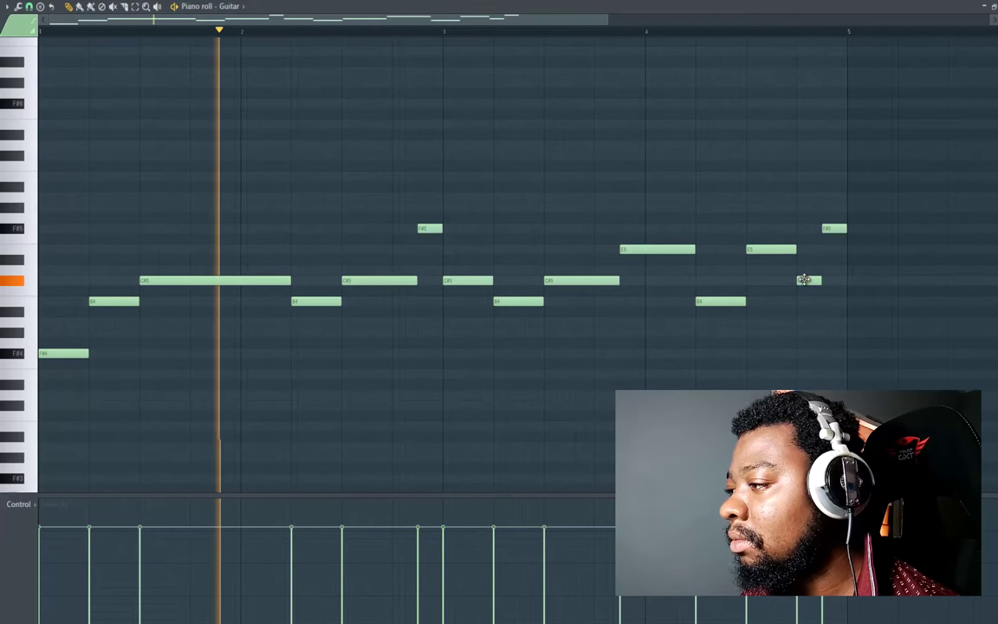
pyautogui.moveTo(804, 279); pyautogui.dragTo(804, 301)
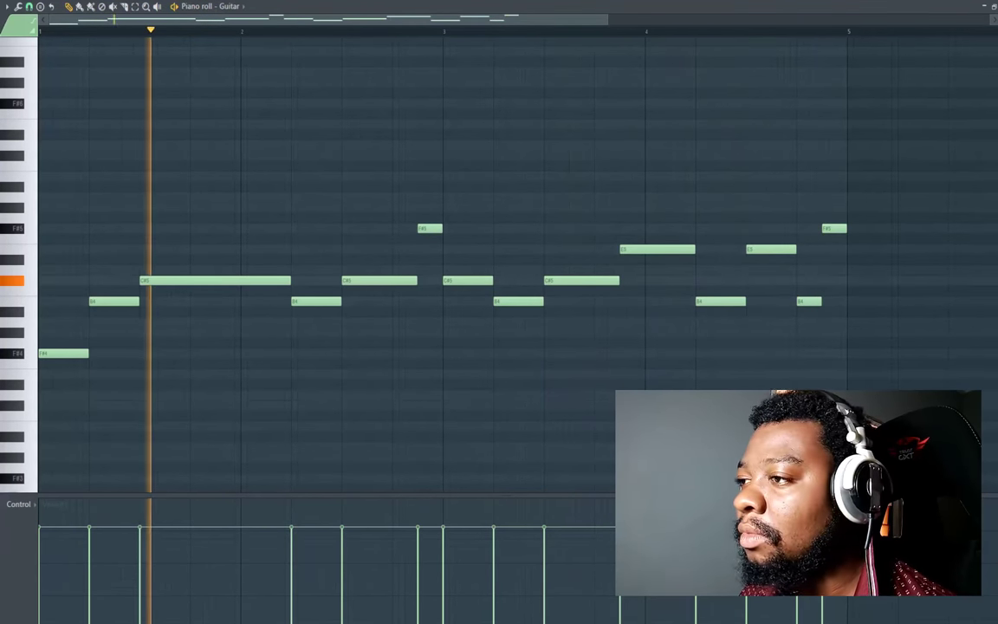
pyautogui.press('space')
pyautogui.press('F7')
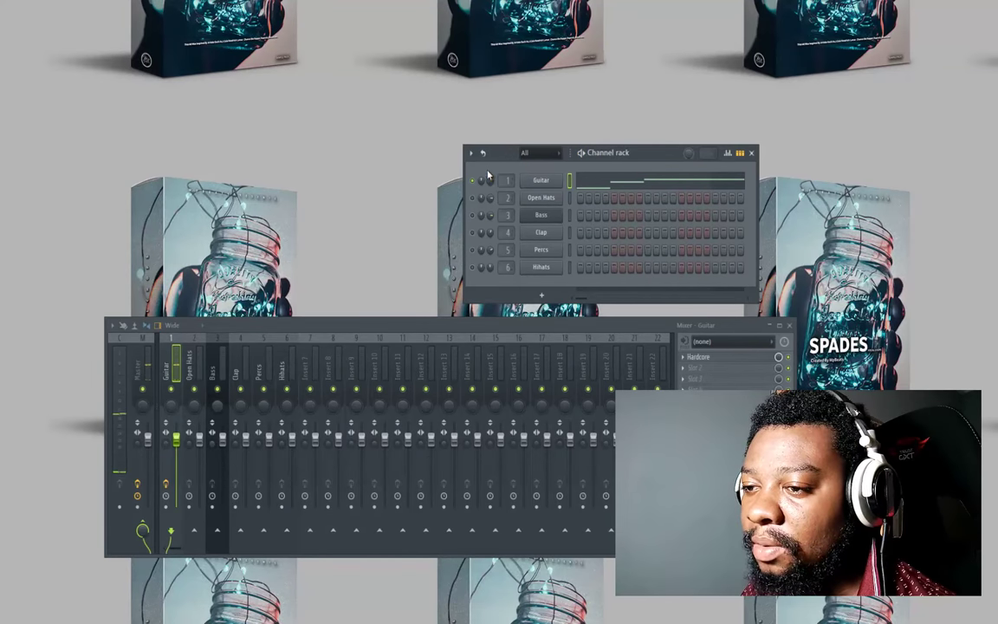
# Load Fruity parametric EQ 2 in the Guitar track's second slot, cut the low frequencies with a high-pass band during playback, and close it
pyautogui.click(167, 369)
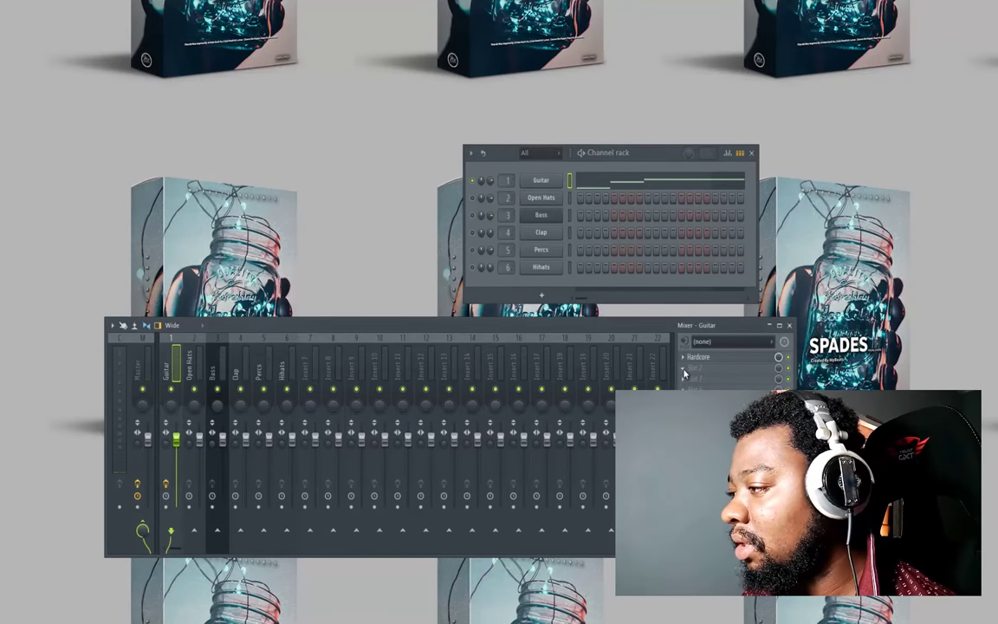
pyautogui.click(684, 372)
pyautogui.click(752, 280)
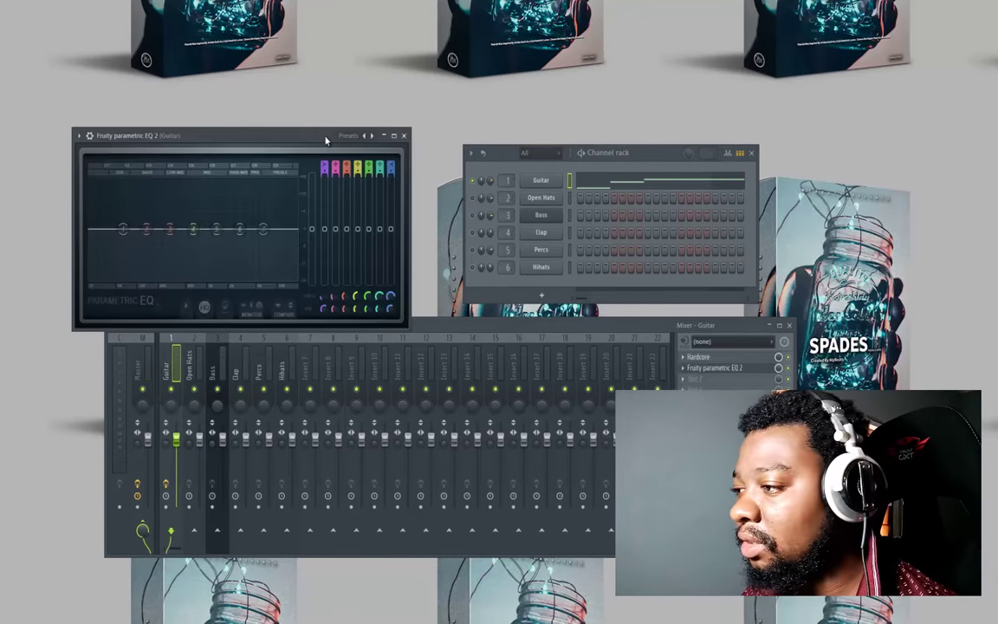
pyautogui.moveTo(317, 147); pyautogui.dragTo(646, 337)
pyautogui.scroll(-3, 448, 381)
pyautogui.press('space')
pyautogui.moveTo(447, 392); pyautogui.dragTo(533, 394)
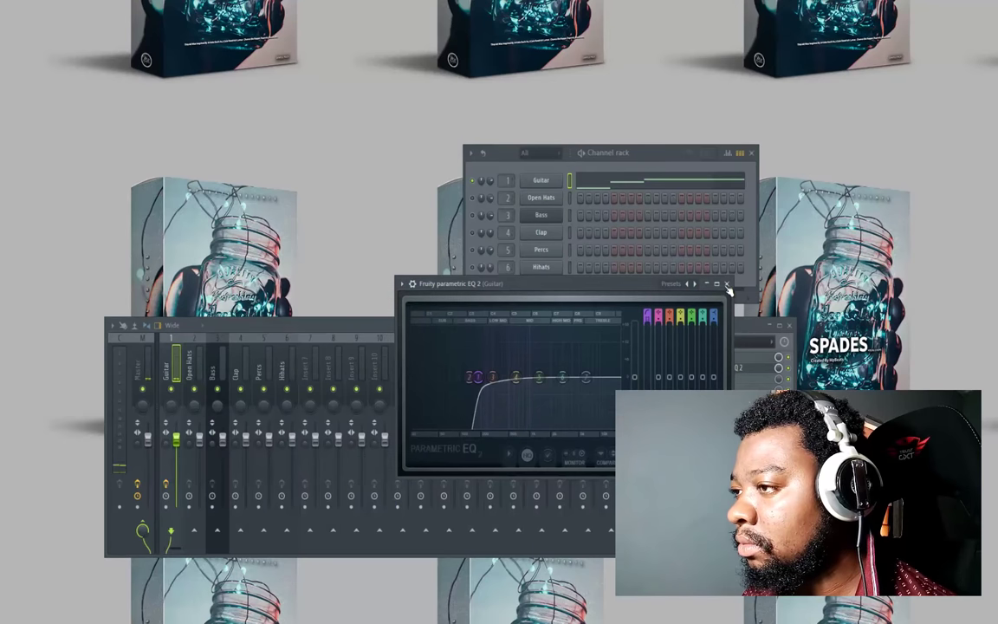
pyautogui.click(726, 284)
# In the Bass piano roll, draw a quarter-beat F#3 at bar 1's start and a 3.5-beat F#3 from half a beat in
pyautogui.moveTo(683, 155); pyautogui.dragTo(657, 71)
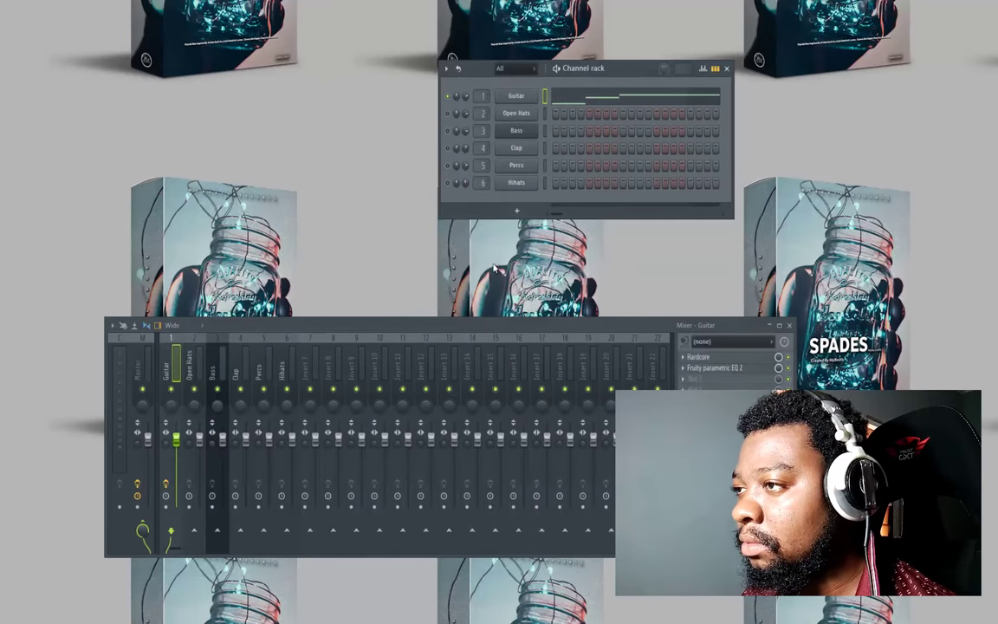
pyautogui.rightClick(532, 129)
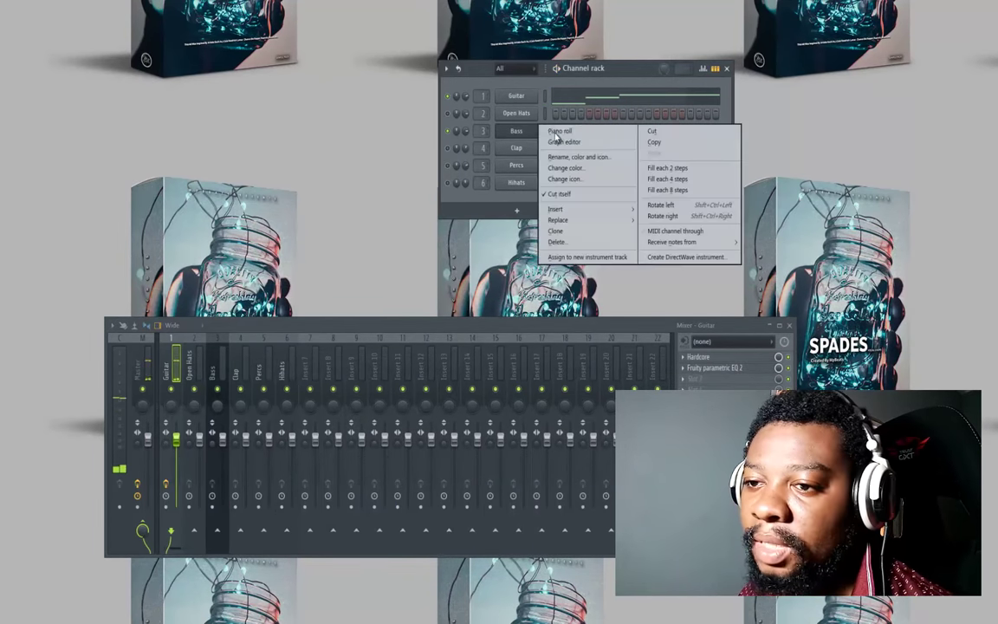
pyautogui.click(559, 132)
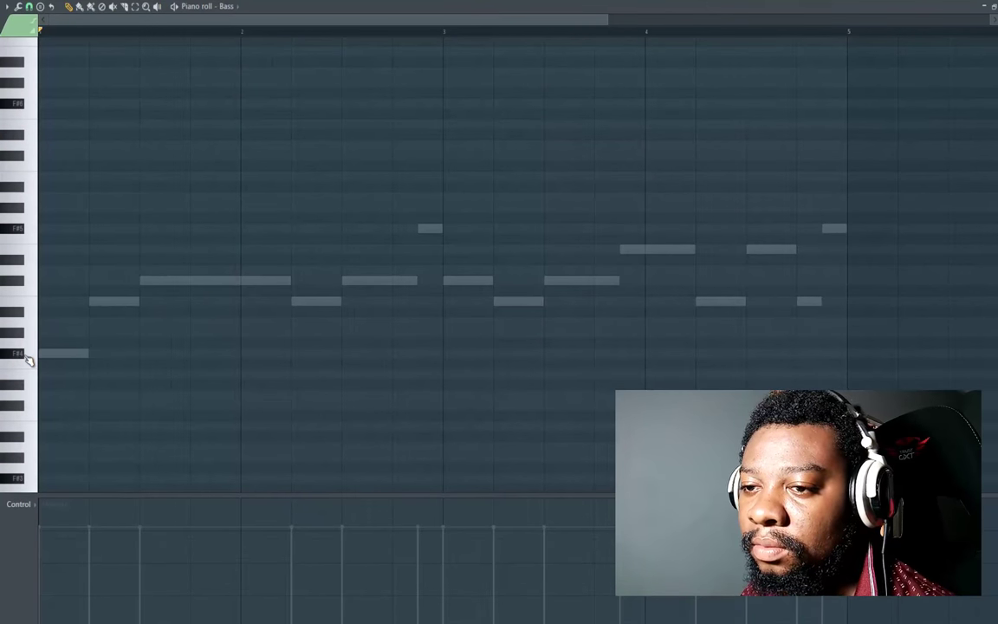
pyautogui.click(50, 479)
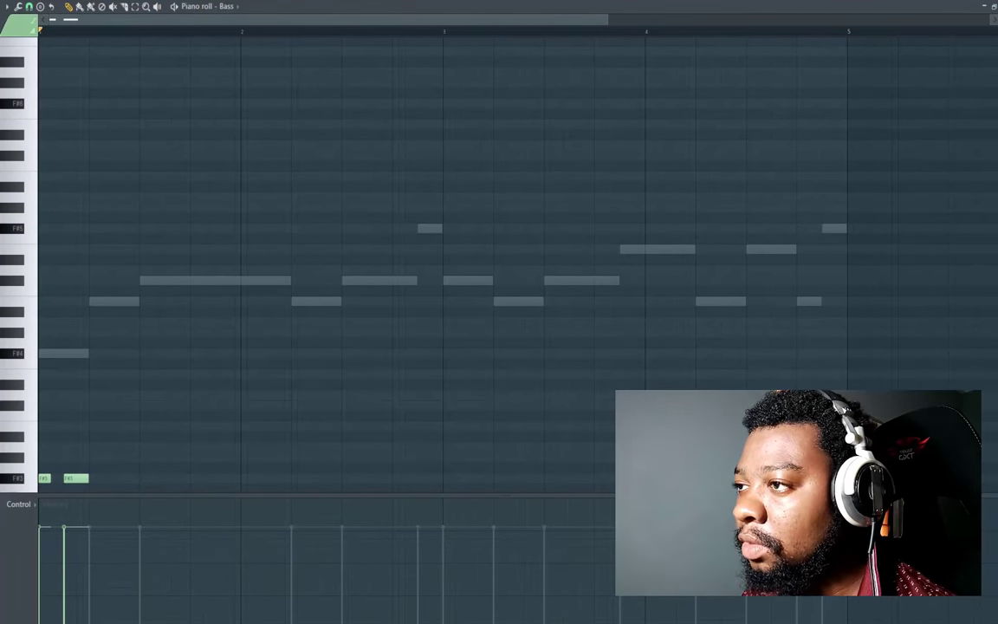
pyautogui.press('F6')
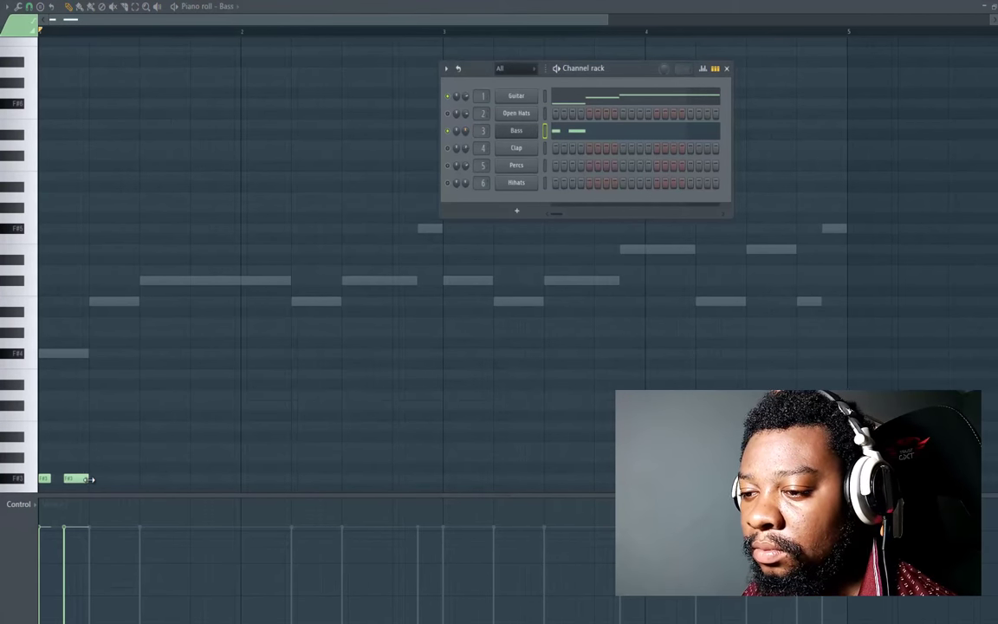
pyautogui.moveTo(90, 478); pyautogui.dragTo(235, 490)
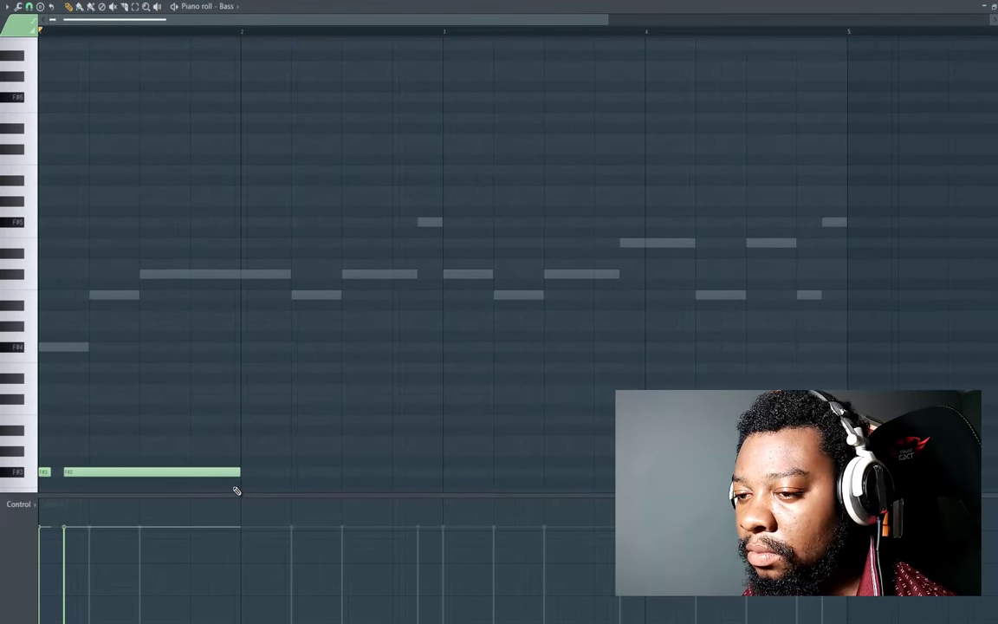
pyautogui.press('space')
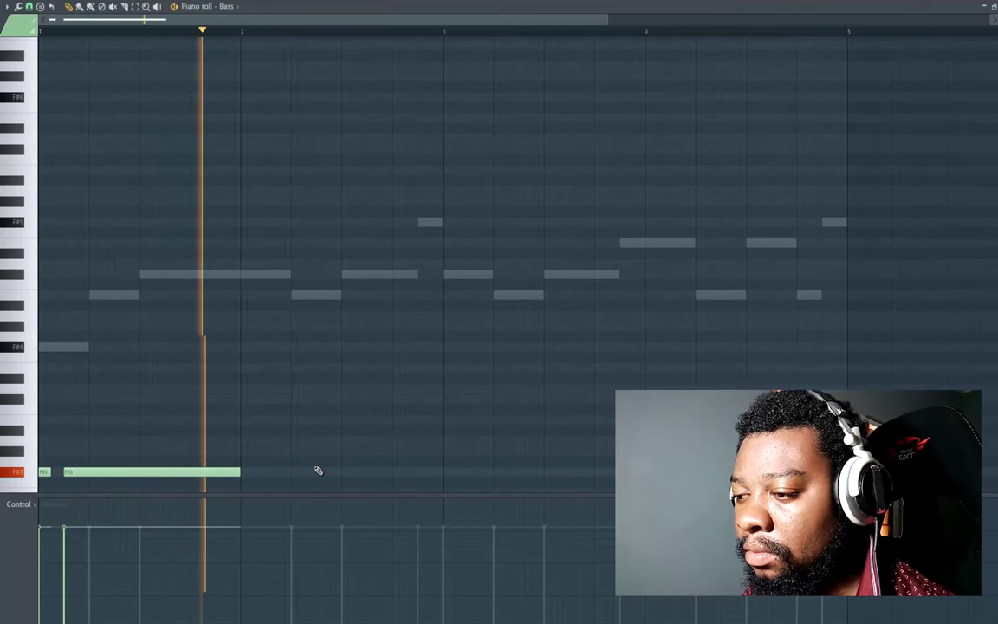
# Repeat the bass pair in bar 3: a quarter-beat F#3 at its start and a 3.5-beat F#3 half a beat in
pyautogui.click(446, 472)
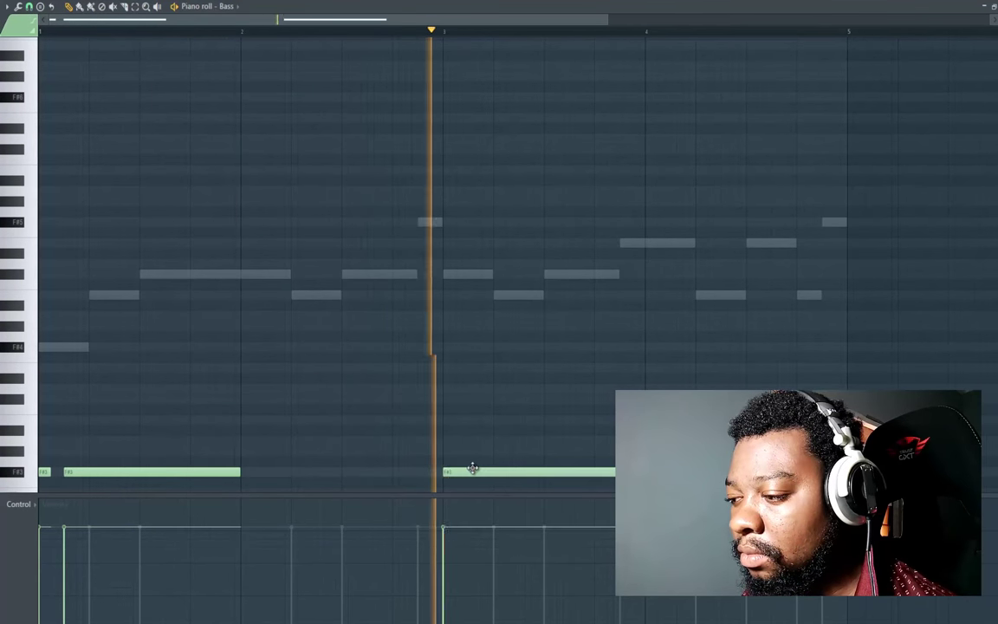
pyautogui.press('space')
pyautogui.moveTo(618, 472); pyautogui.dragTo(459, 425)
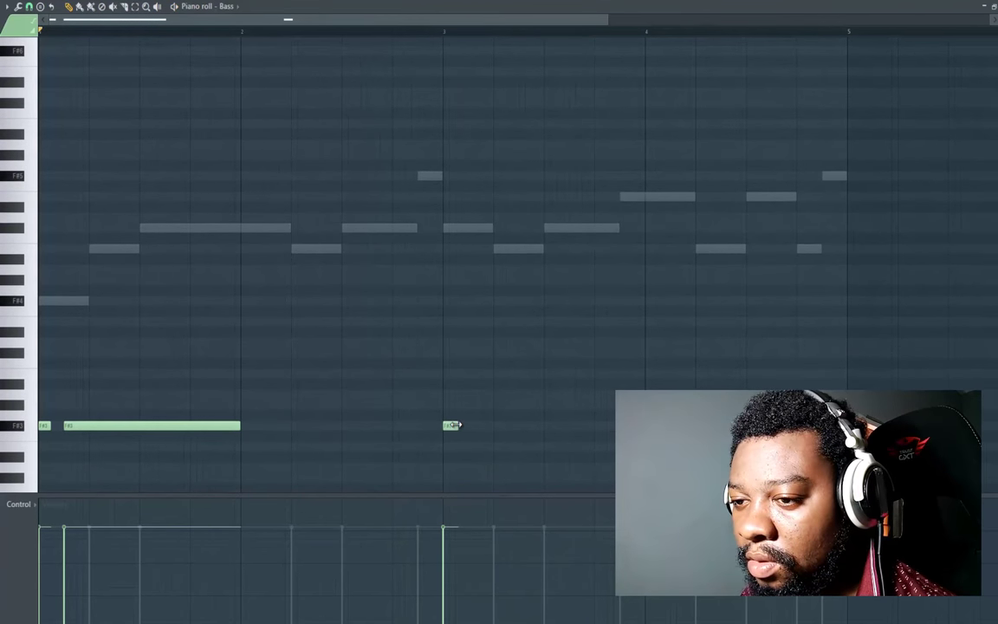
pyautogui.click(149, 425)
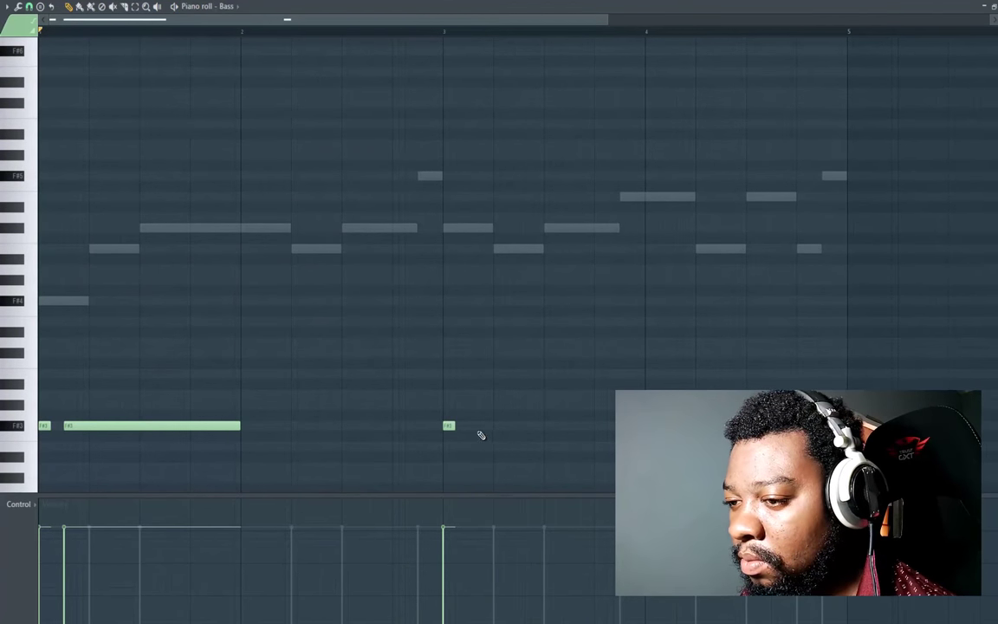
pyautogui.click(467, 426)
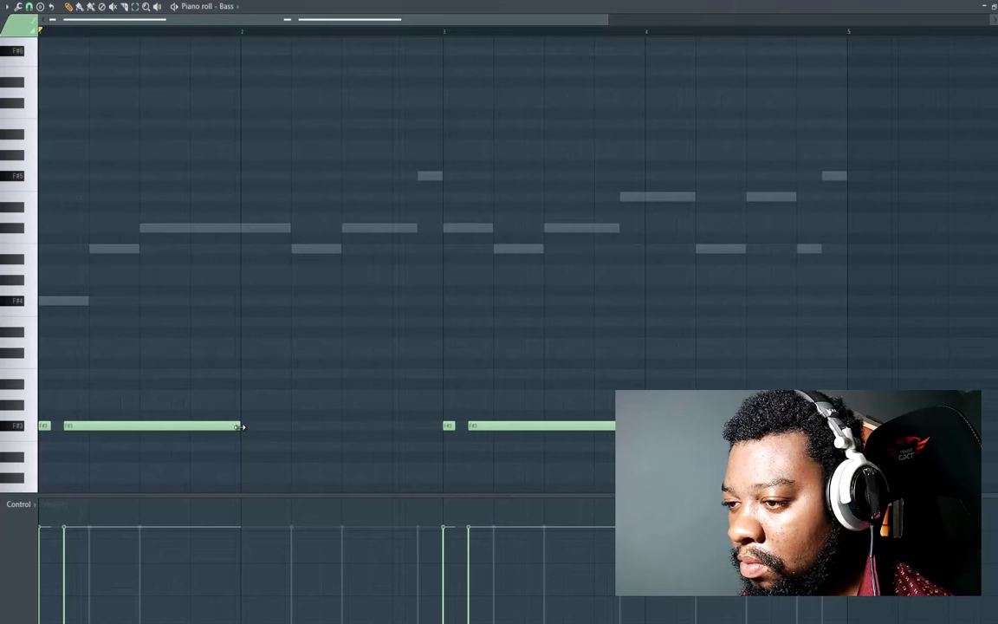
# Place a 3.5-beat B3 bass note in bar 2, ending at bar 3, and audition it with the guitar
pyautogui.click(295, 376)
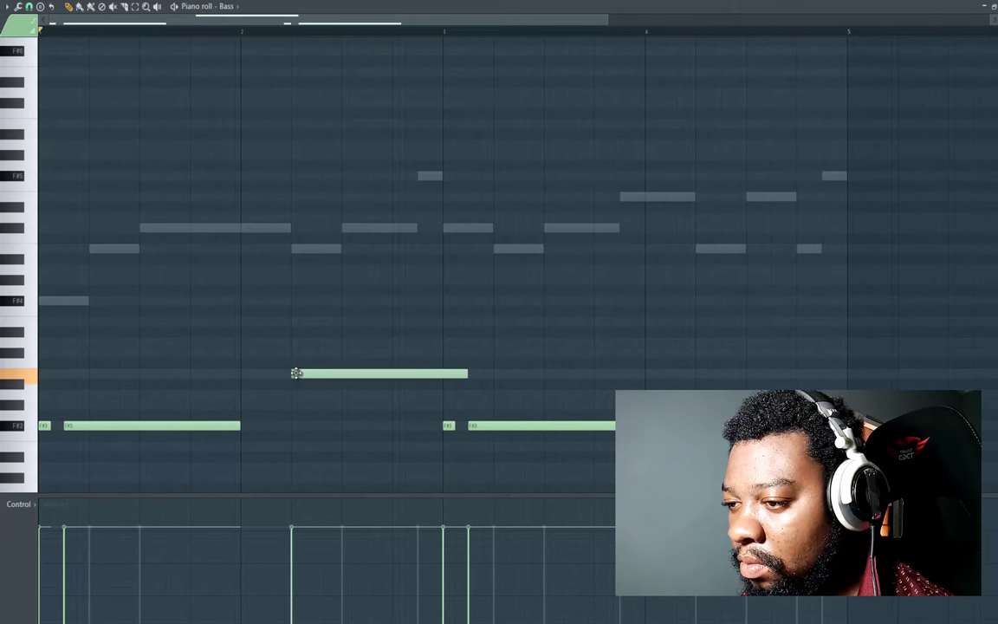
pyautogui.rightClick(296, 376)
pyautogui.click(296, 395)
pyautogui.moveTo(298, 396); pyautogui.dragTo(296, 385)
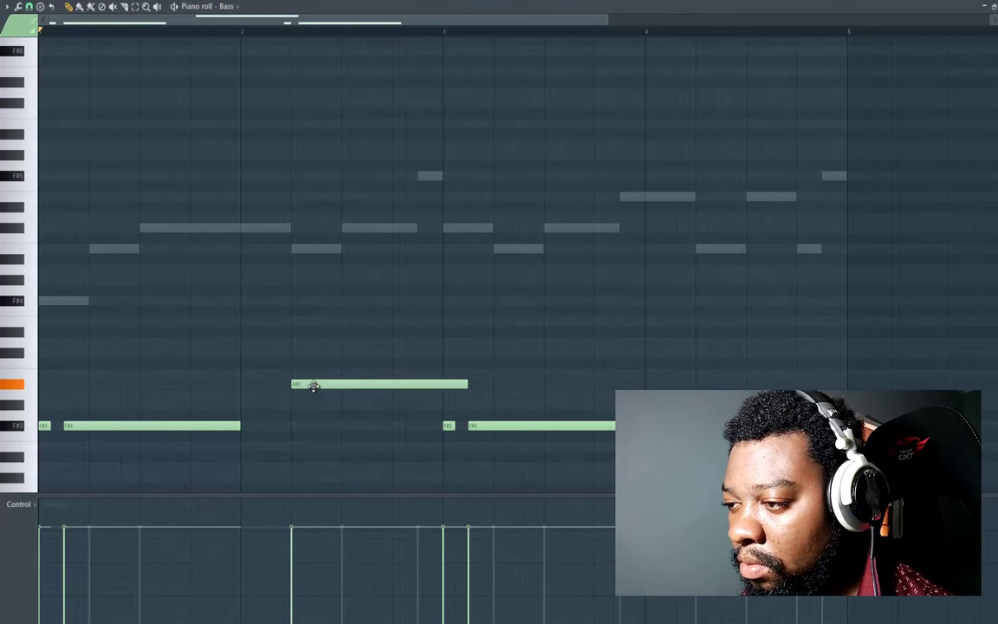
pyautogui.press('space')
pyautogui.moveTo(464, 384); pyautogui.dragTo(442, 388)
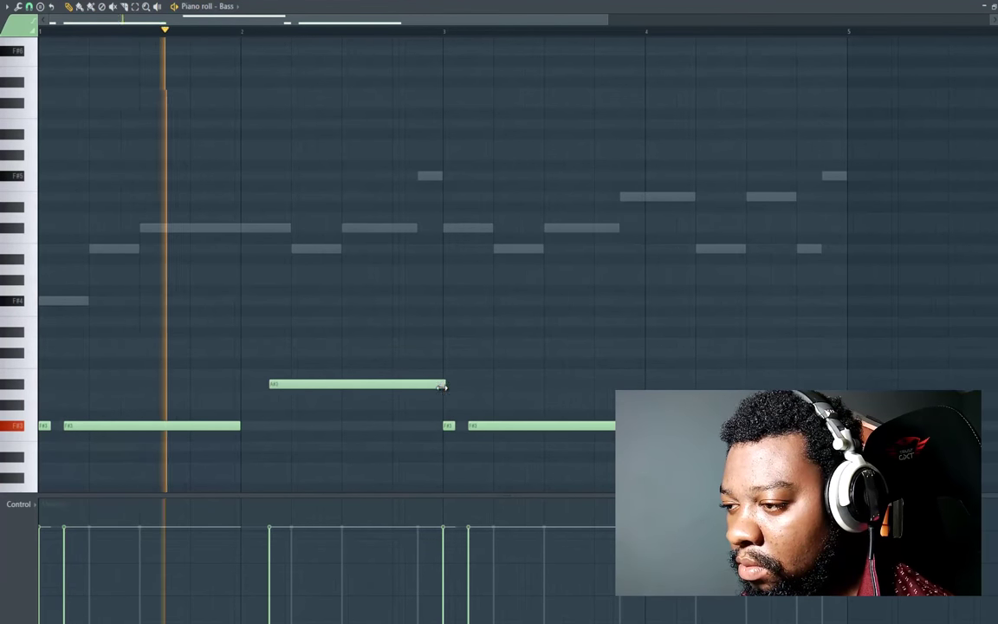
pyautogui.press('space')
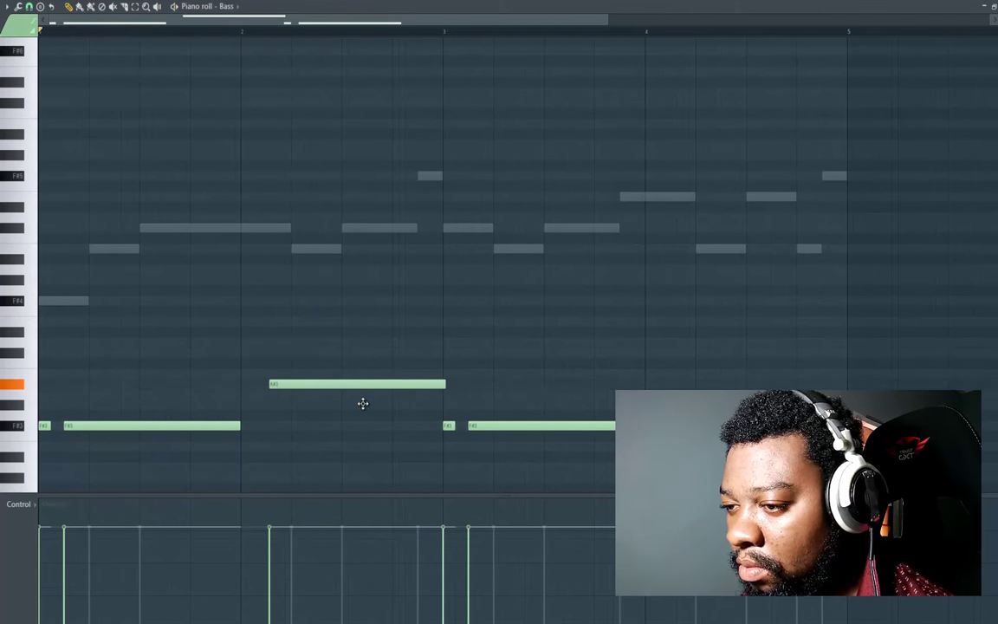
pyautogui.moveTo(385, 401)
pyautogui.mouseDown()
pyautogui.moveTo(384, 368)
pyautogui.moveTo(381, 386)
pyautogui.mouseUp()
pyautogui.press('space')
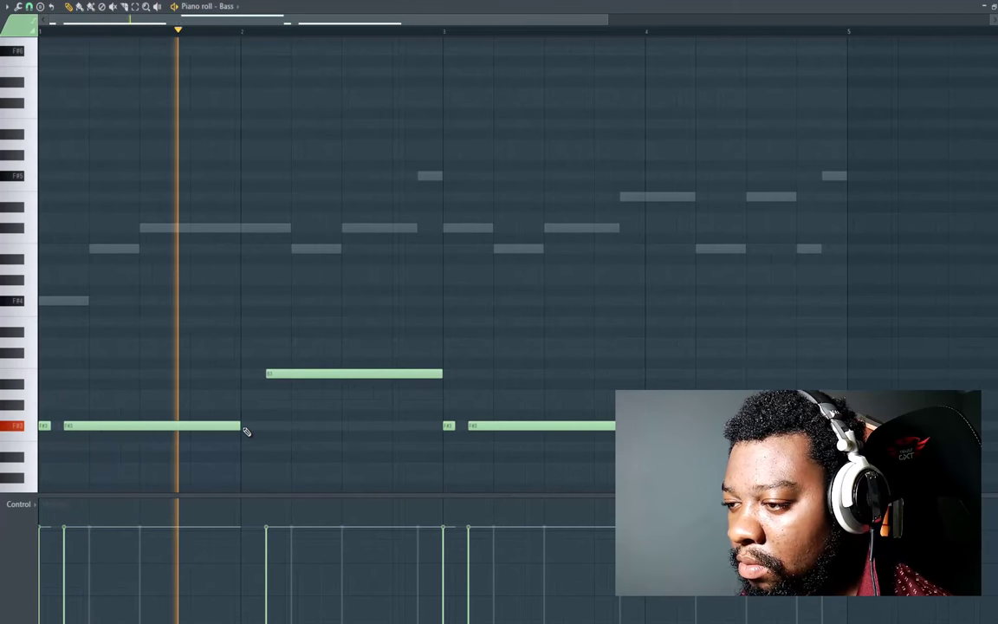
pyautogui.press('space')
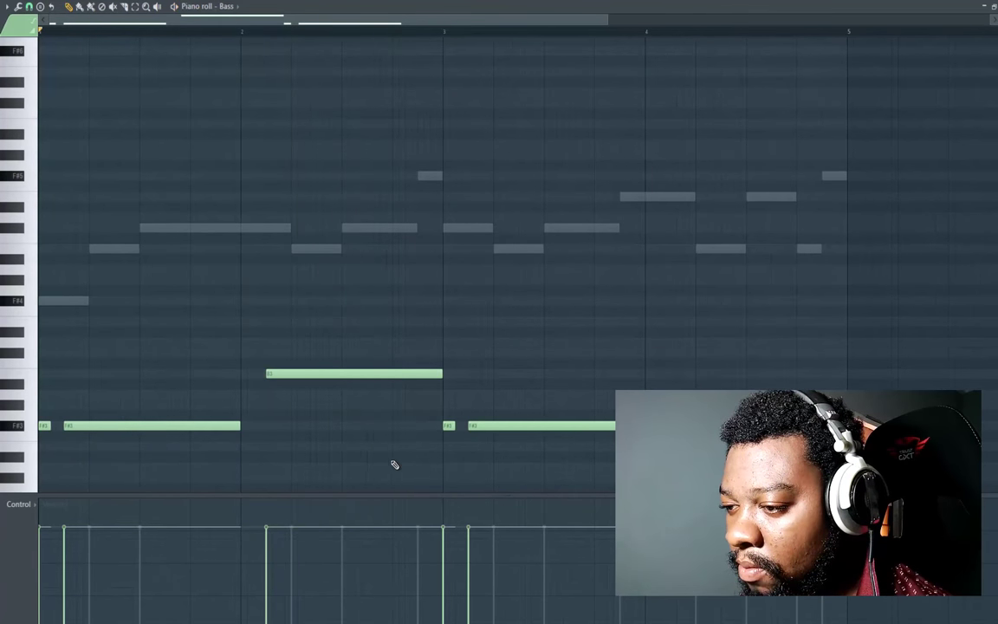
# Add a one-beat E3 slide note 2.5 beats into bar 2 and play the bass line
pyautogui.click(343, 447)
pyautogui.doubleClick(364, 447)
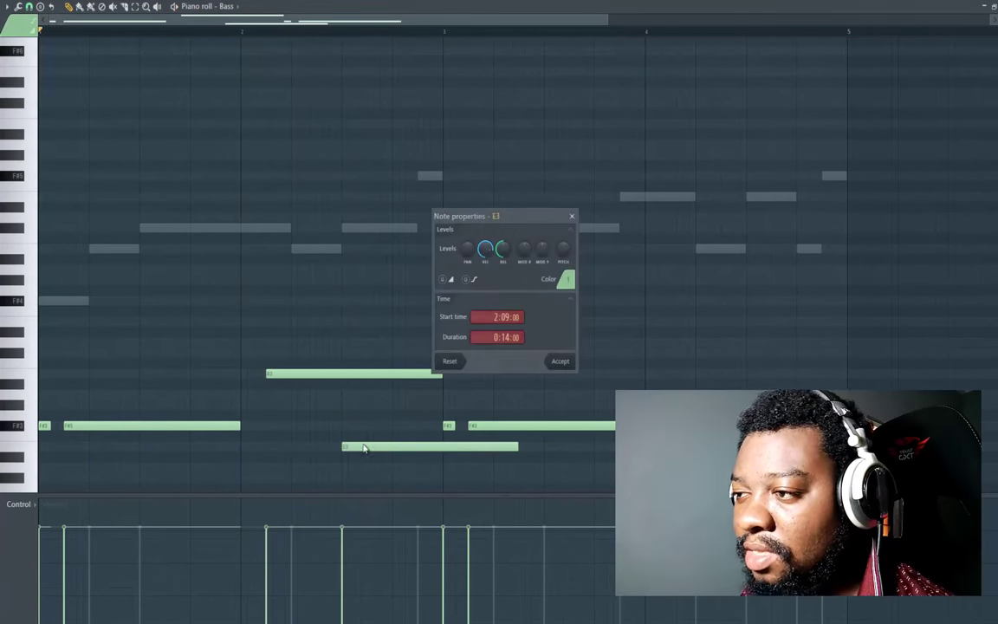
pyautogui.click(560, 360)
pyautogui.moveTo(415, 462)
pyautogui.mouseDown()
pyautogui.moveTo(391, 457)
pyautogui.moveTo(401, 448)
pyautogui.mouseUp()
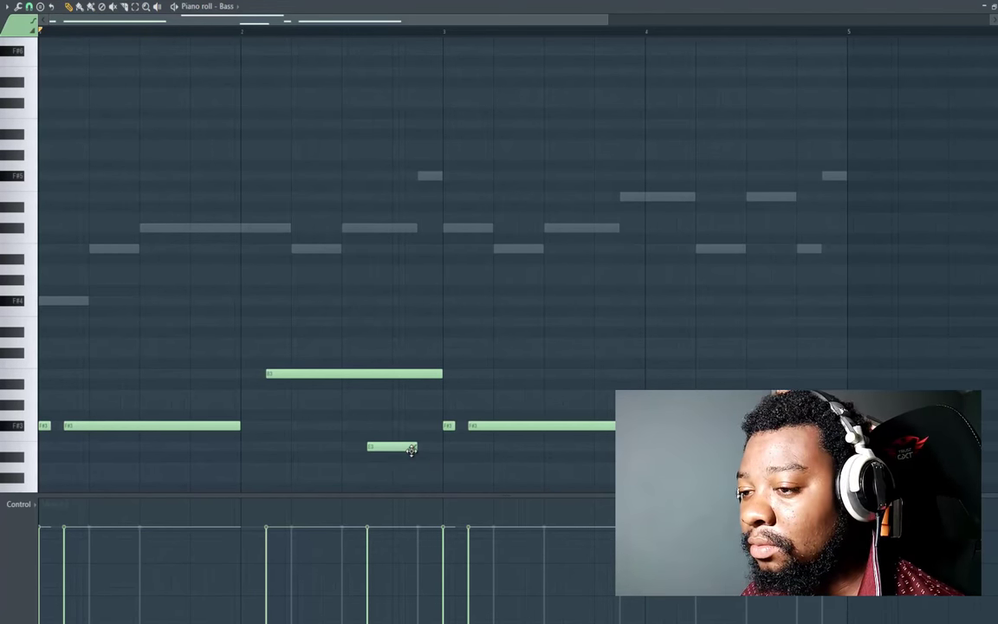
pyautogui.press('space')
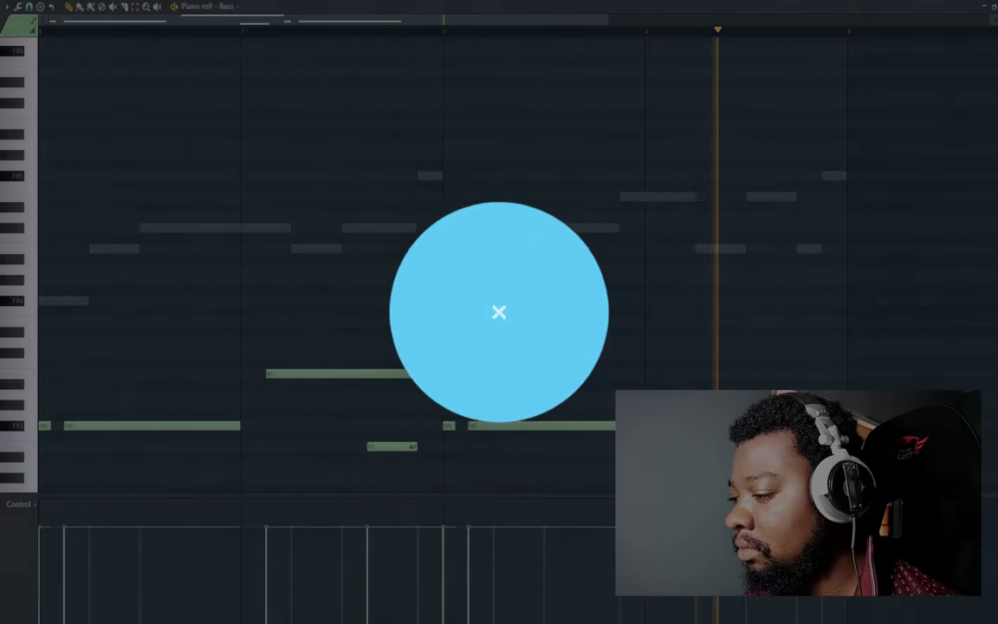
pyautogui.press('space')
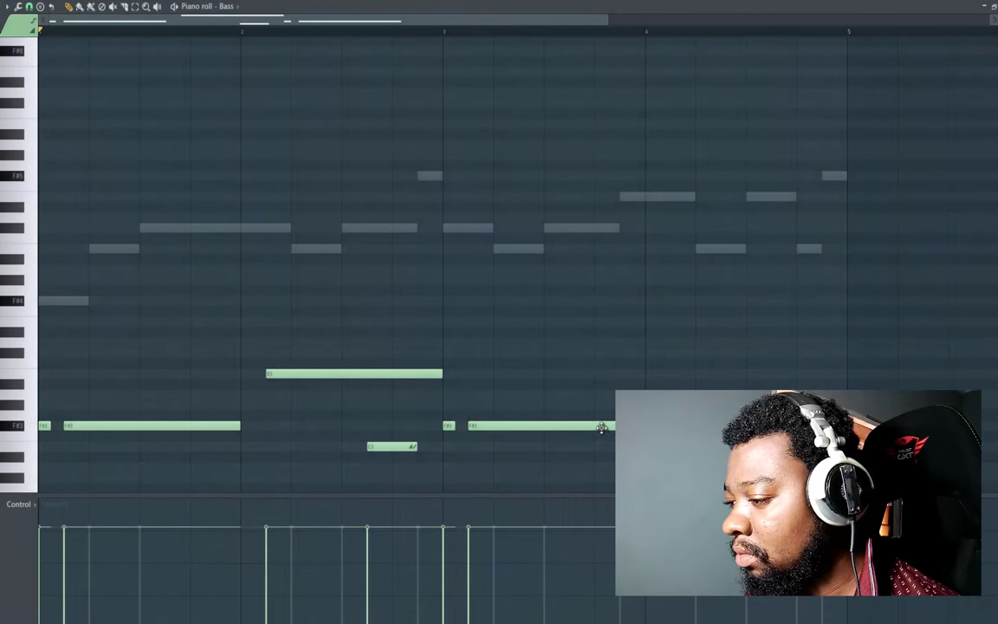
# Add a 3.5-beat D3 half a beat into bar 4 and a 1.5-beat F#4 ending with the bar
pyautogui.click(602, 428)
pyautogui.press('space')
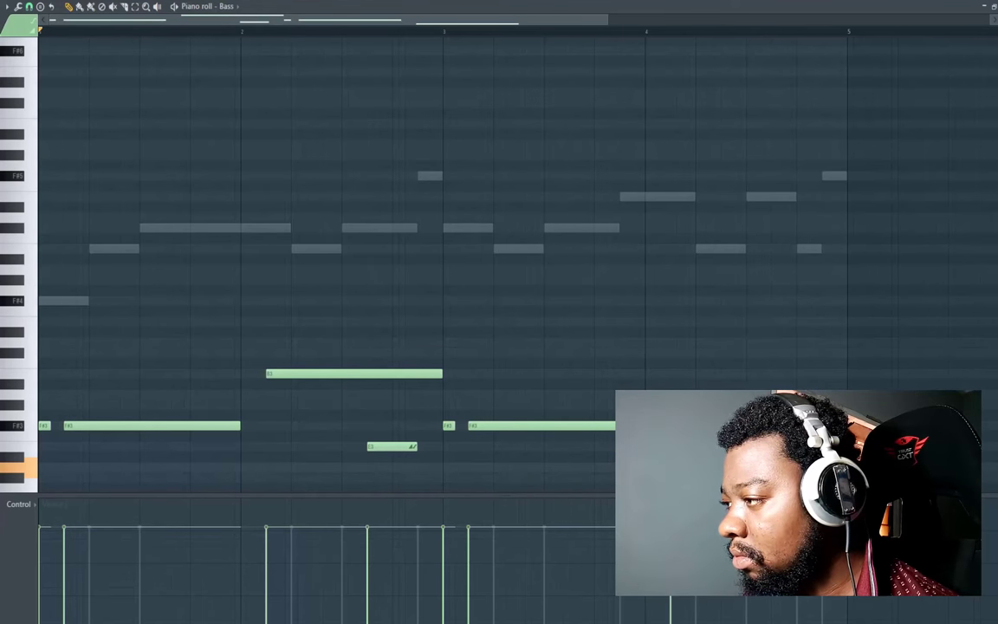
pyautogui.click(773, 301)
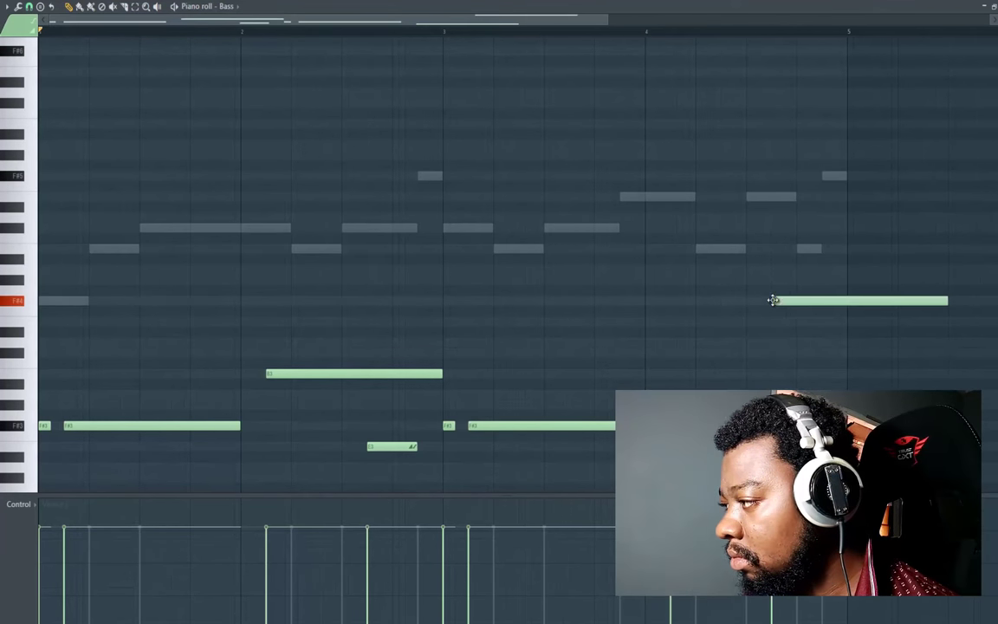
pyautogui.moveTo(945, 301); pyautogui.dragTo(844, 319)
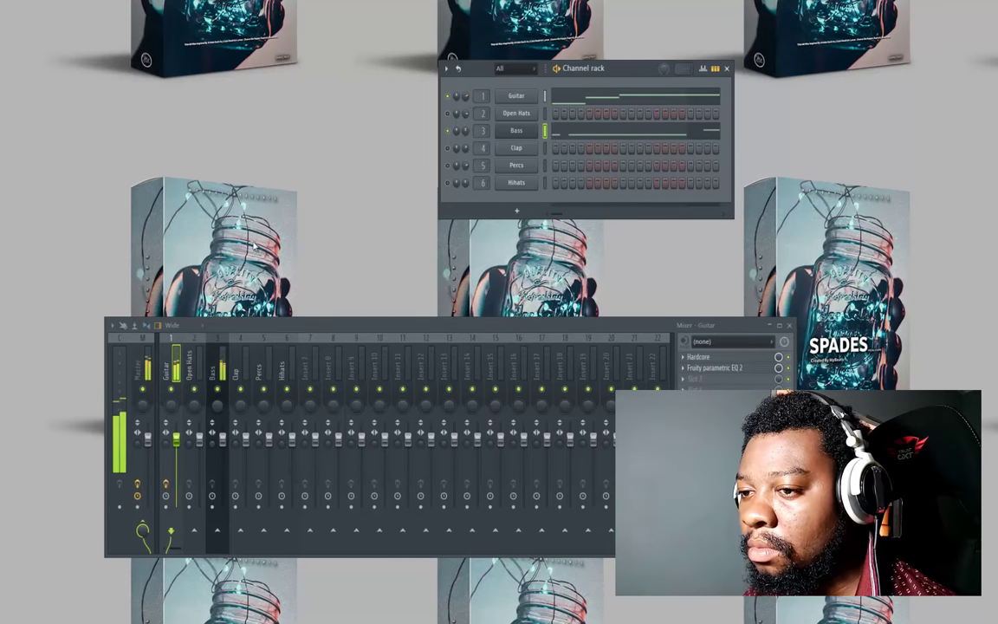
# Solo the Guitar mixer track, add Fruity Limiter in its third effect slot, and start playback
pyautogui.rightClick(171, 390)
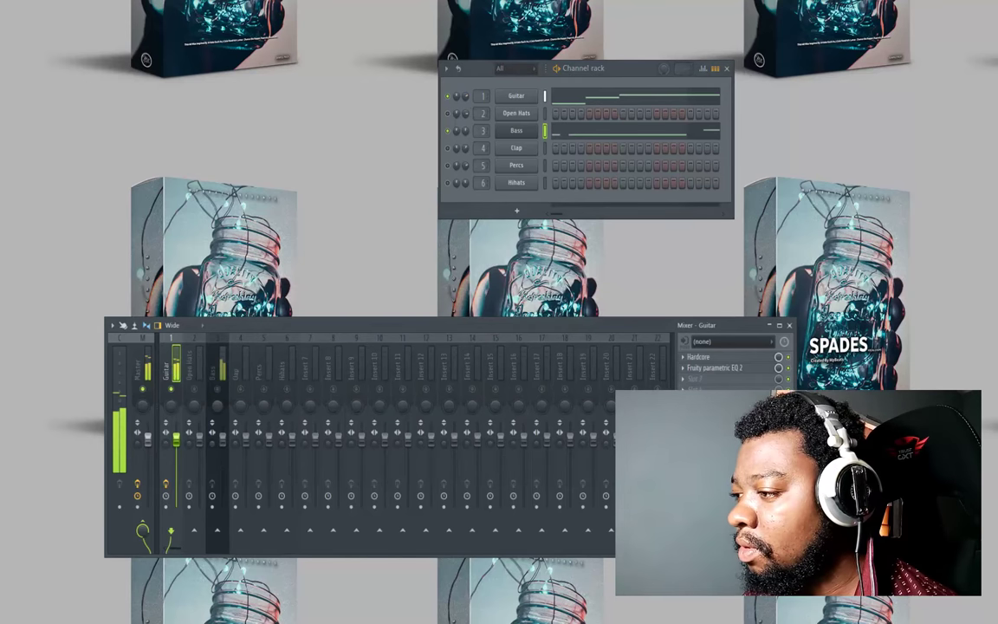
pyautogui.click(684, 380)
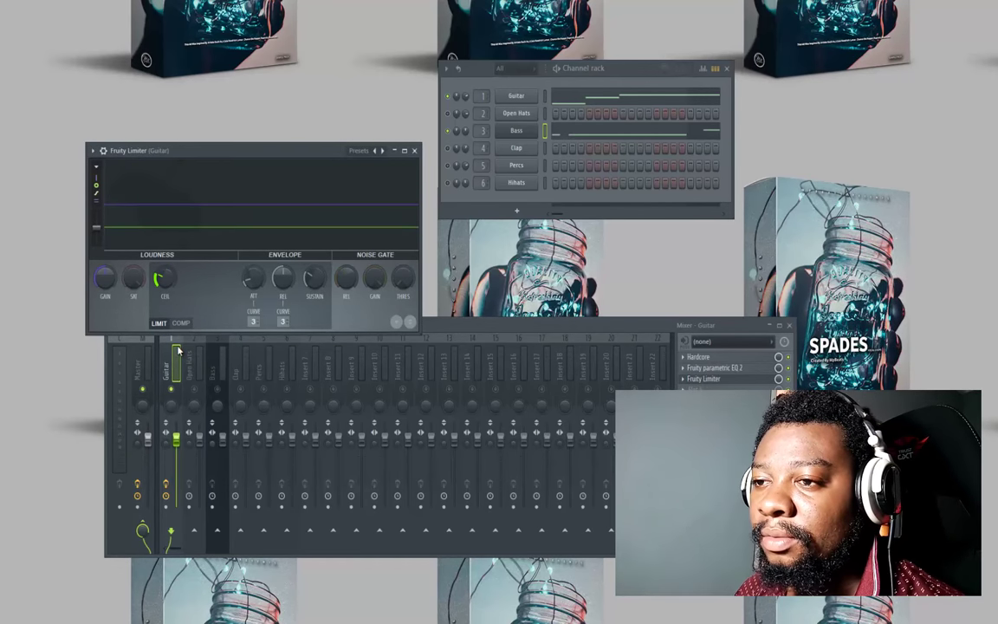
pyautogui.press('space')
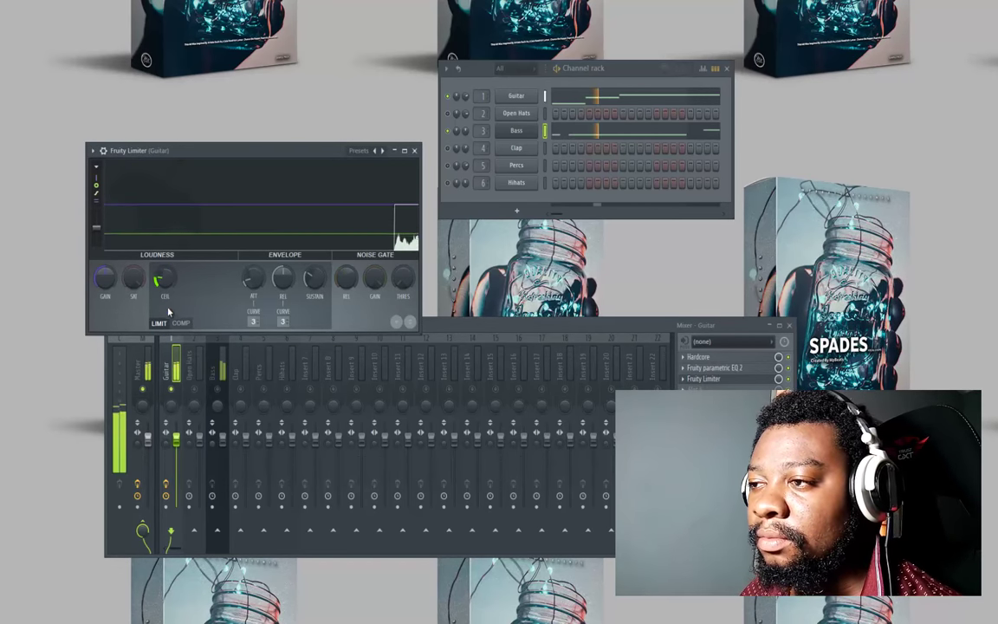
# Lower the guitar limiter's ceiling and raise its gain while the guitar plays
pyautogui.click(415, 151)
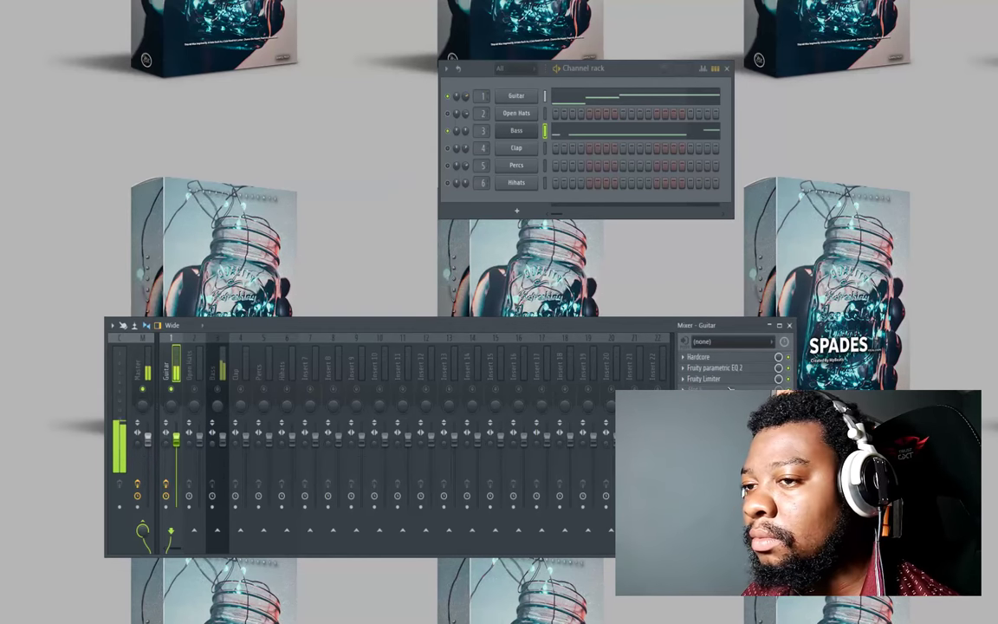
pyautogui.click(714, 380)
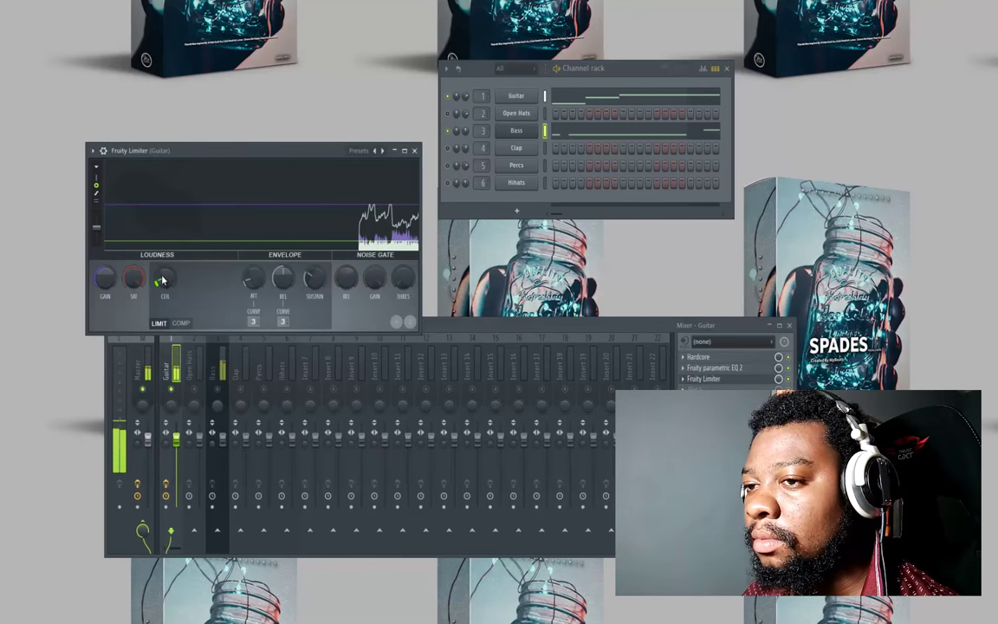
pyautogui.moveTo(114, 280); pyautogui.dragTo(117, 265)
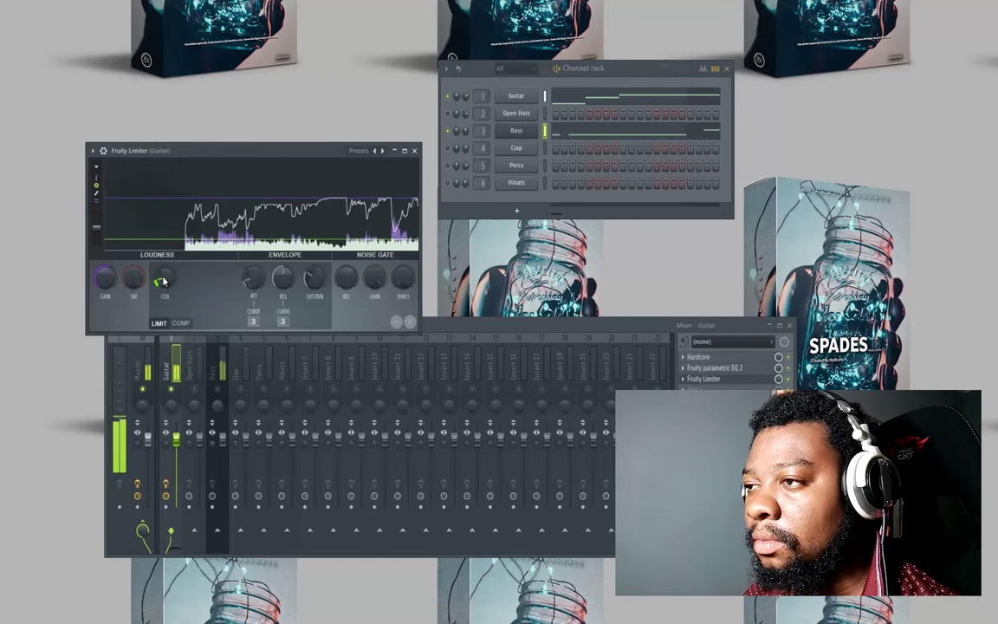
pyautogui.click(414, 150)
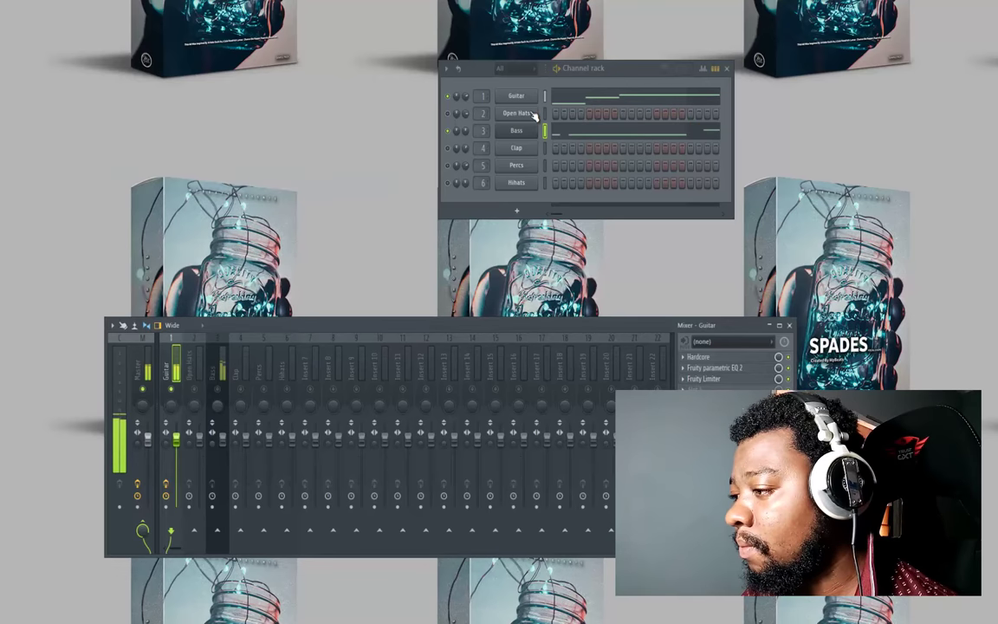
# Add Fruity Delay 2 after the guitar's limiter, set its delay time from a preset, and use ping-pong feedback
pyautogui.click(682, 392)
pyautogui.moveTo(749, 371)
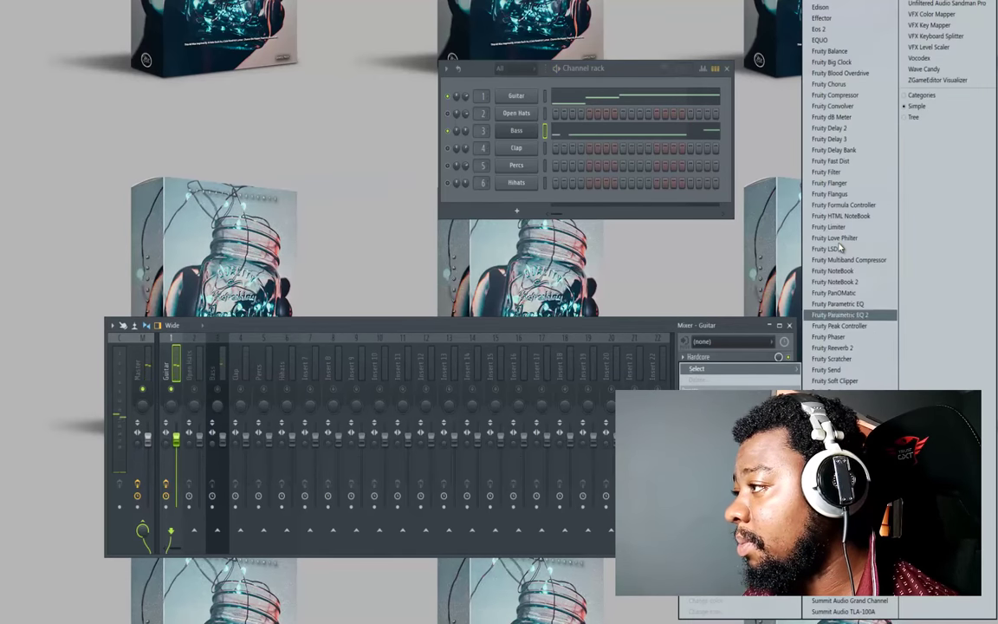
pyautogui.click(833, 128)
pyautogui.rightClick(247, 204)
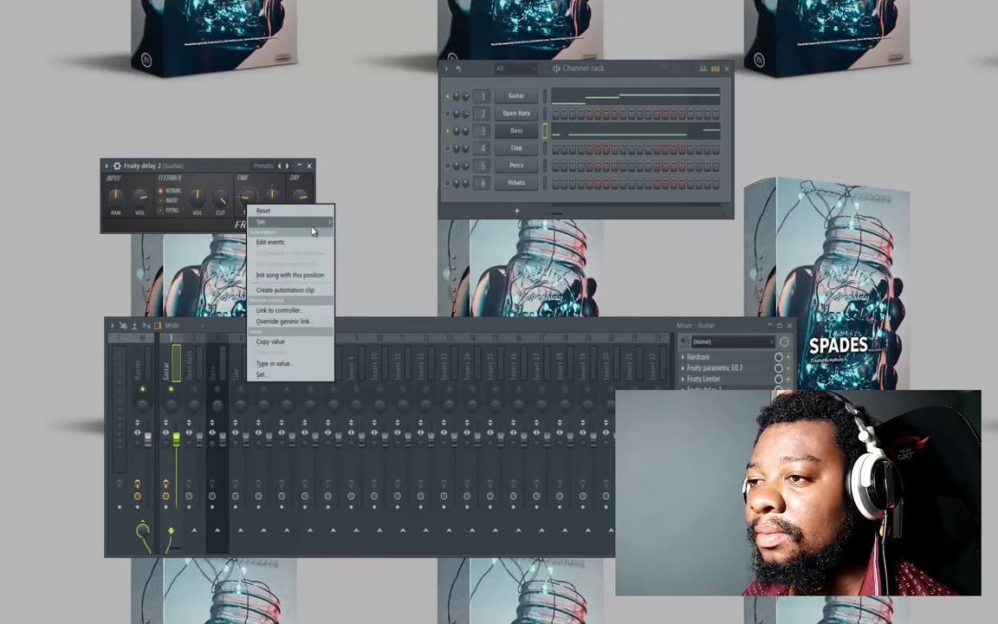
pyautogui.moveTo(312, 225)
pyautogui.click(351, 255)
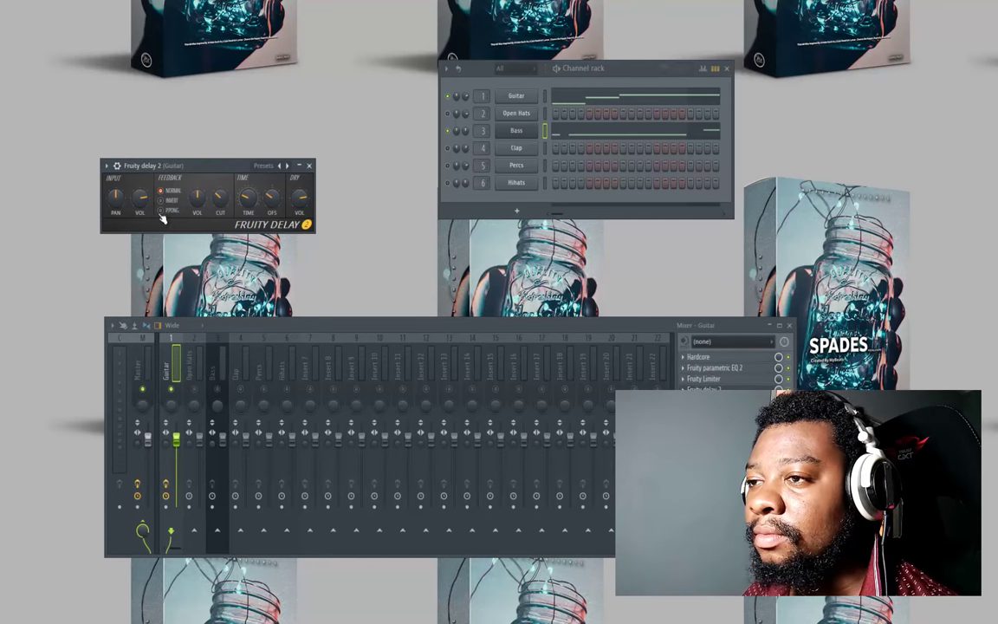
pyautogui.press('space')
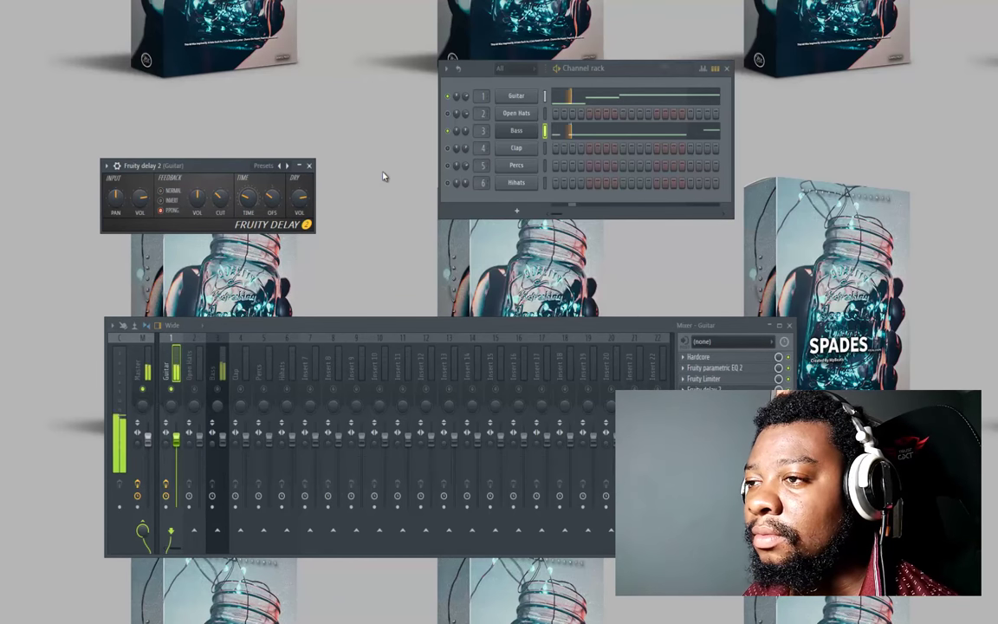
pyautogui.click(309, 165)
# Add a second Fruity Parametric EQ 2 after the guitar's delay and shape its bands during playback
pyautogui.click(702, 402)
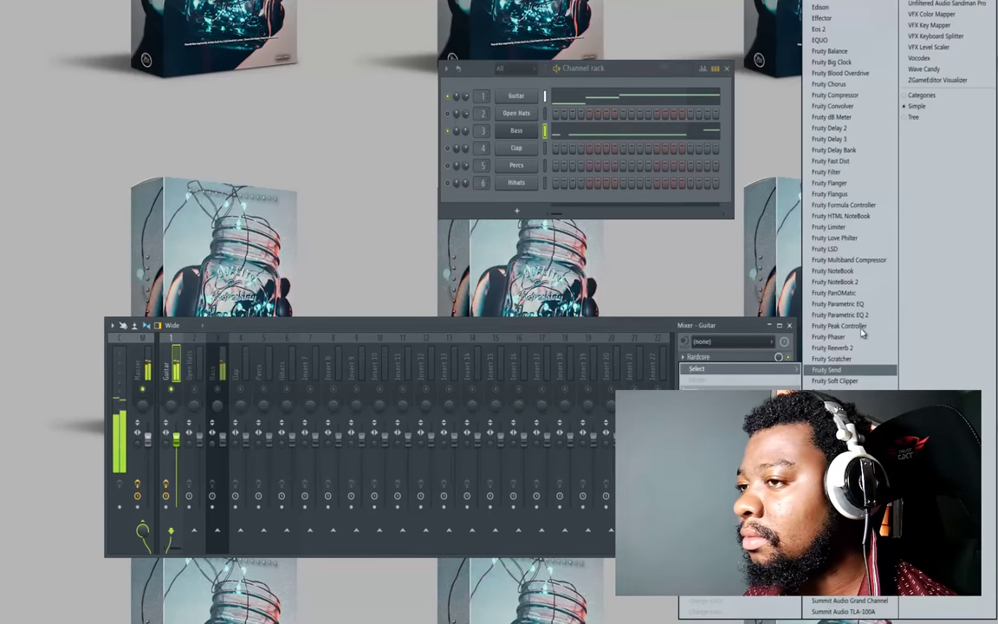
pyautogui.click(841, 317)
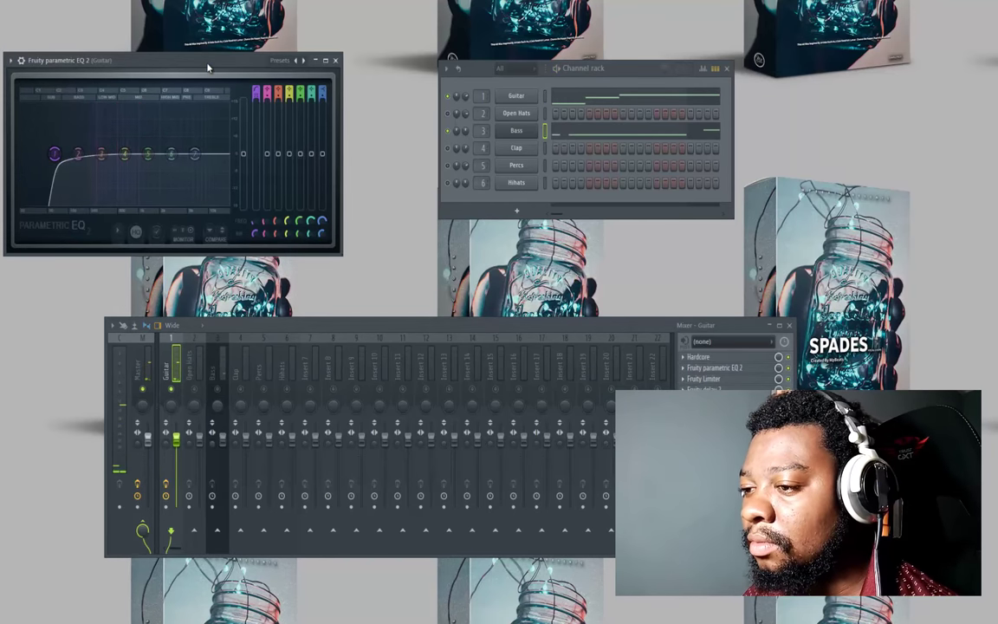
pyautogui.moveTo(219, 72); pyautogui.dragTo(496, 329)
pyautogui.moveTo(328, 413); pyautogui.dragTo(464, 361)
pyautogui.press('space')
pyautogui.moveTo(446, 413); pyautogui.dragTo(471, 398)
pyautogui.click(607, 317)
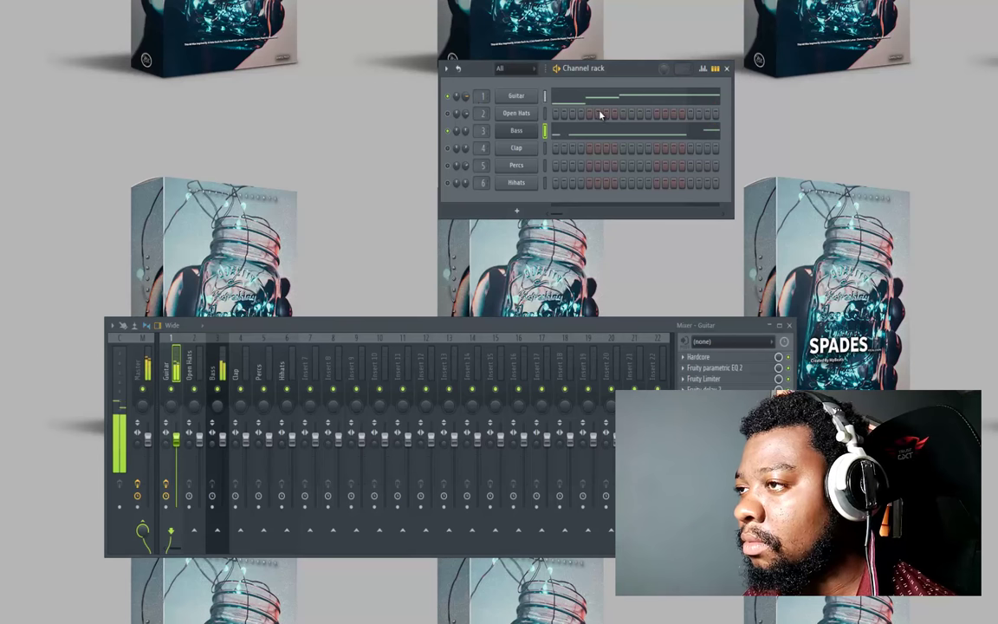
# Enable looping for step channels and put an Open Hats hit on step 6
pyautogui.click(459, 70)
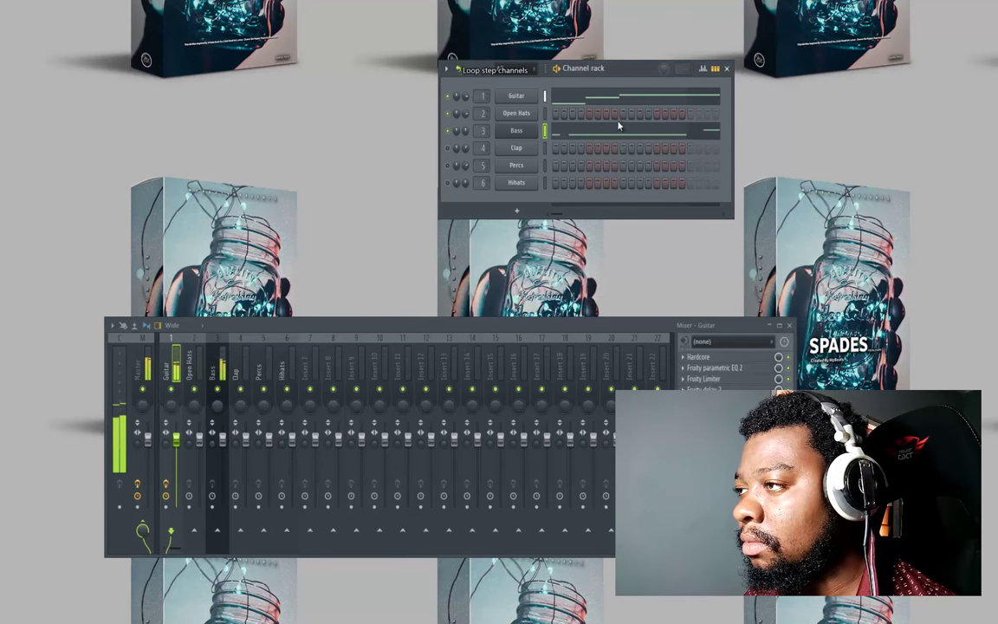
pyautogui.click(616, 113)
pyautogui.rightClick(615, 113)
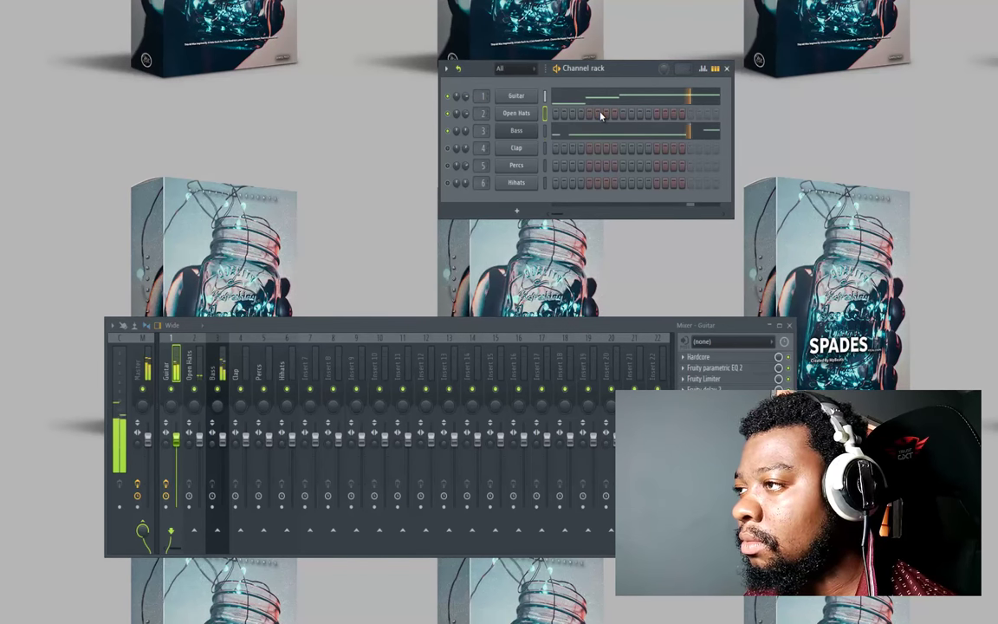
pyautogui.click(598, 113)
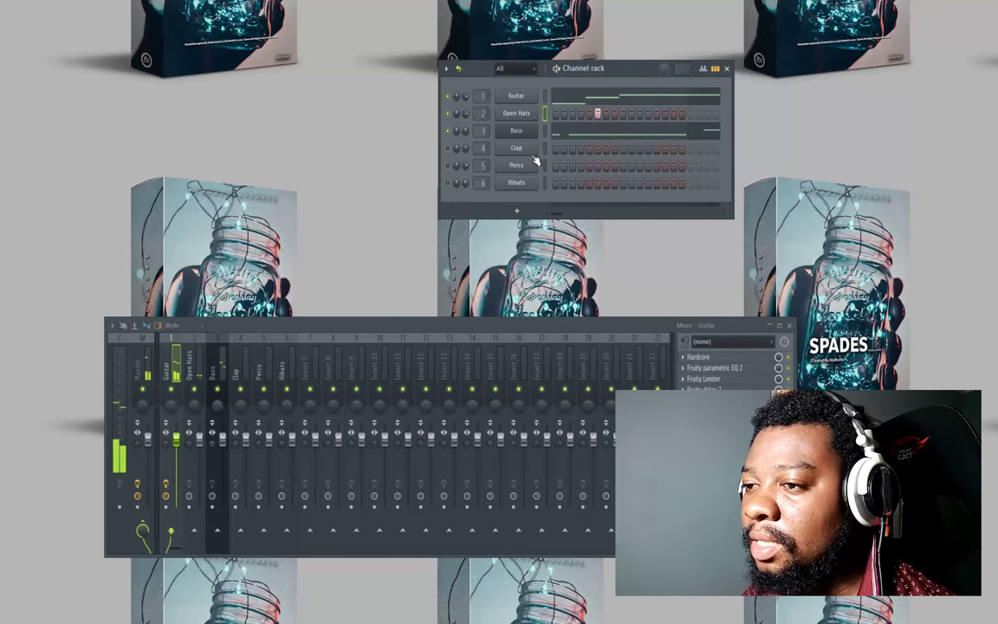
# Normalize the Open Hats sample
pyautogui.click(517, 113)
pyautogui.click(261, 287)
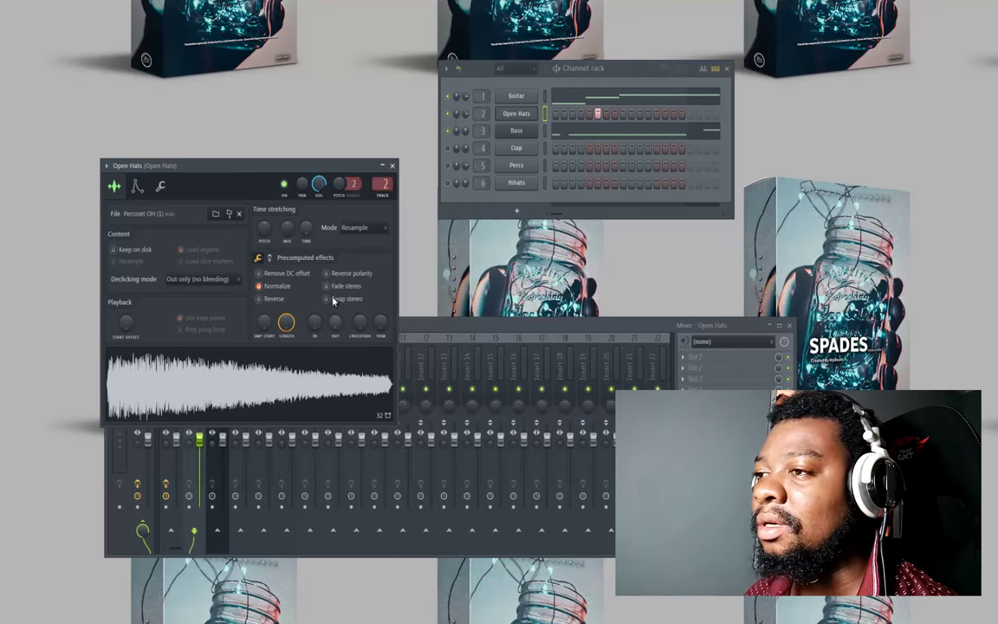
pyautogui.click(391, 165)
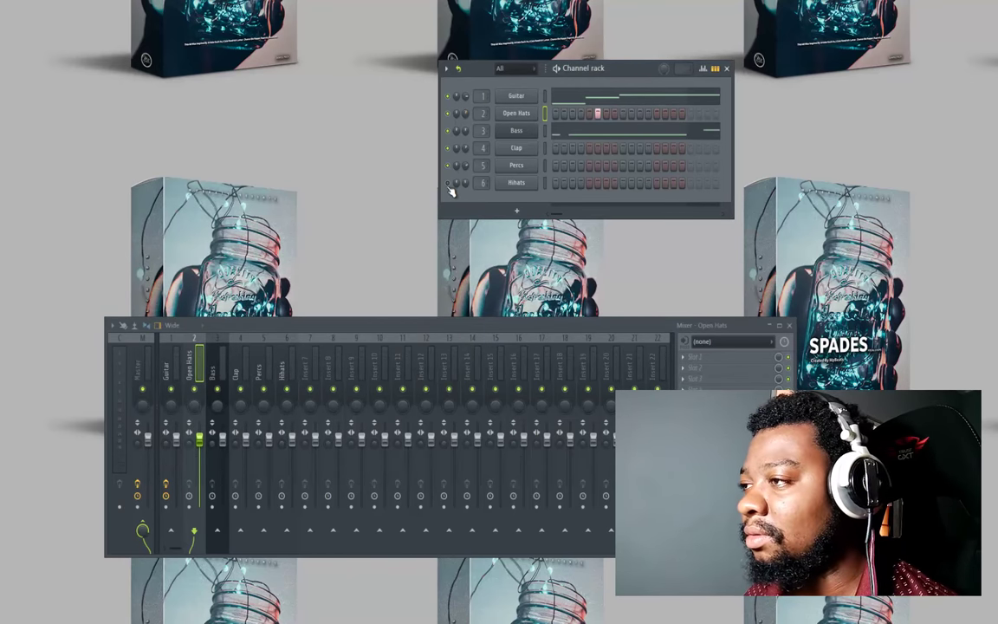
# Move the Open Hats hit from step 6 to step 5 and play the pattern
pyautogui.press('space')
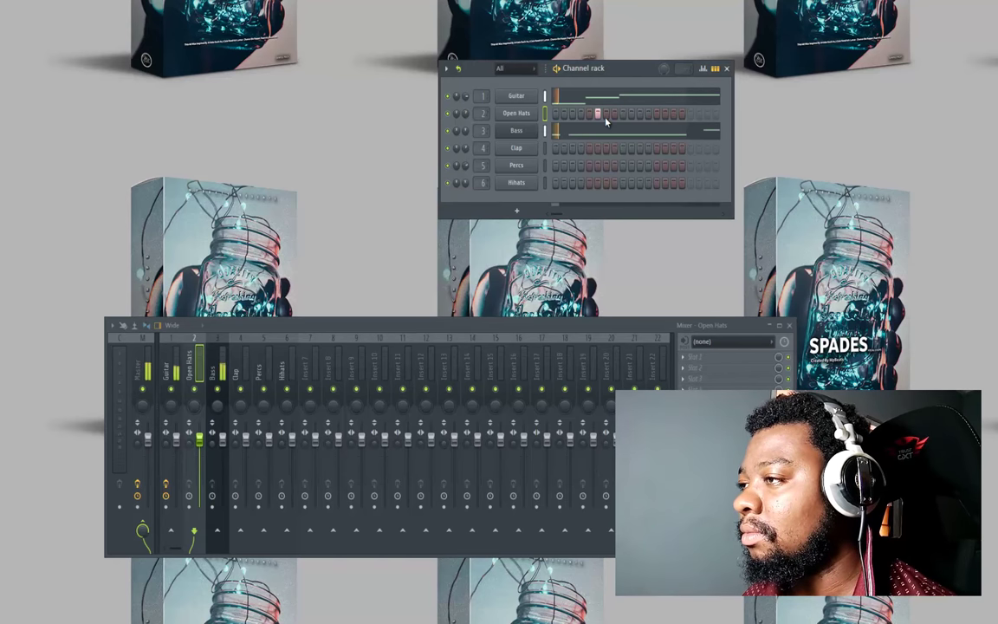
pyautogui.press('space')
pyautogui.rightClick(599, 116)
pyautogui.click(590, 115)
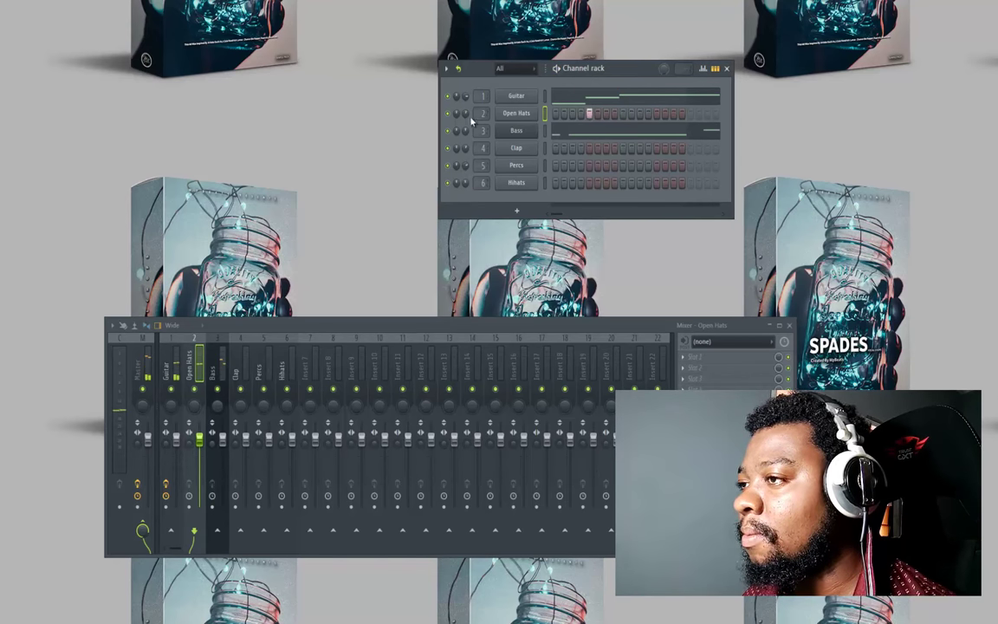
pyautogui.press('space')
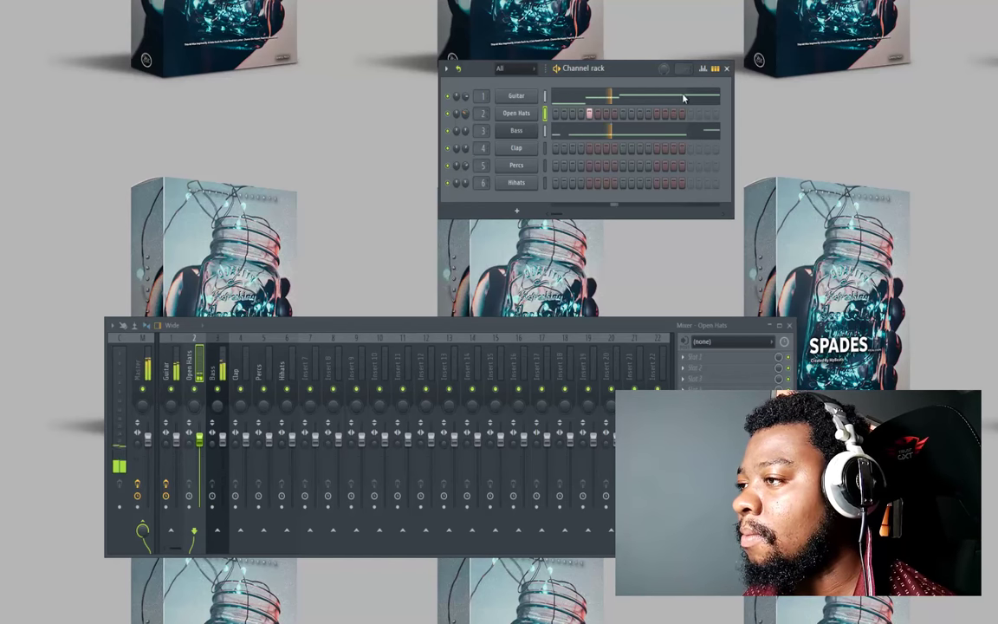
# Program the drum loop with a Clap on step 9, Percs on steps 3 and 15, and Hihats every two steps
pyautogui.click(623, 150)
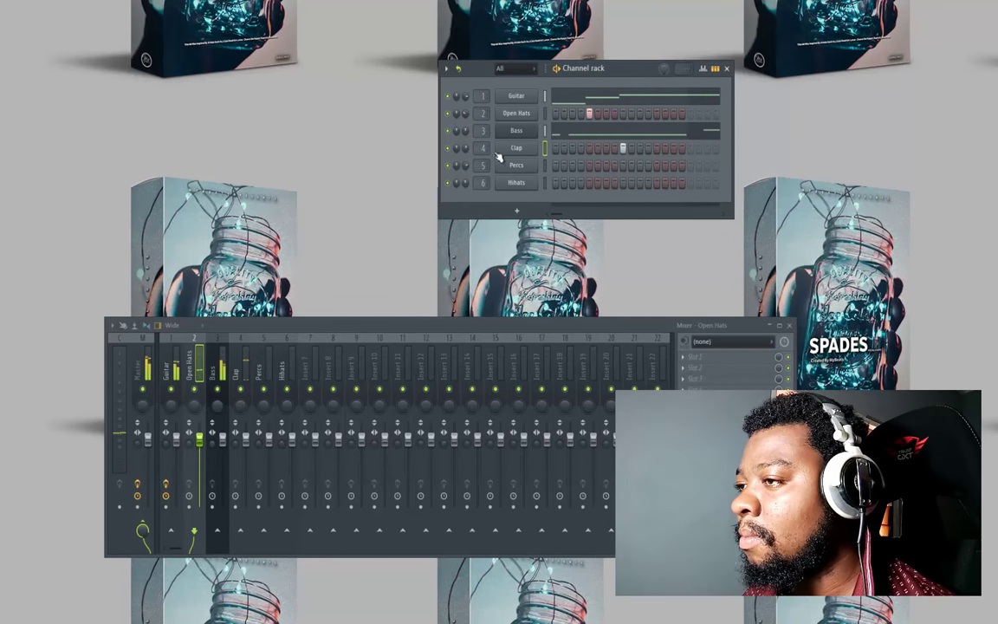
pyautogui.click(572, 166)
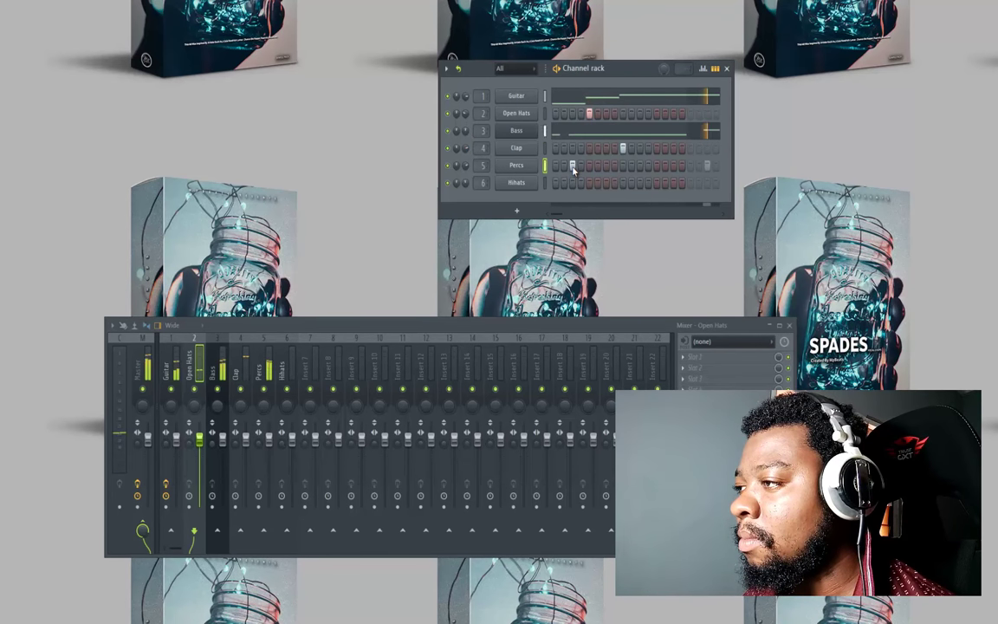
pyautogui.click(681, 165)
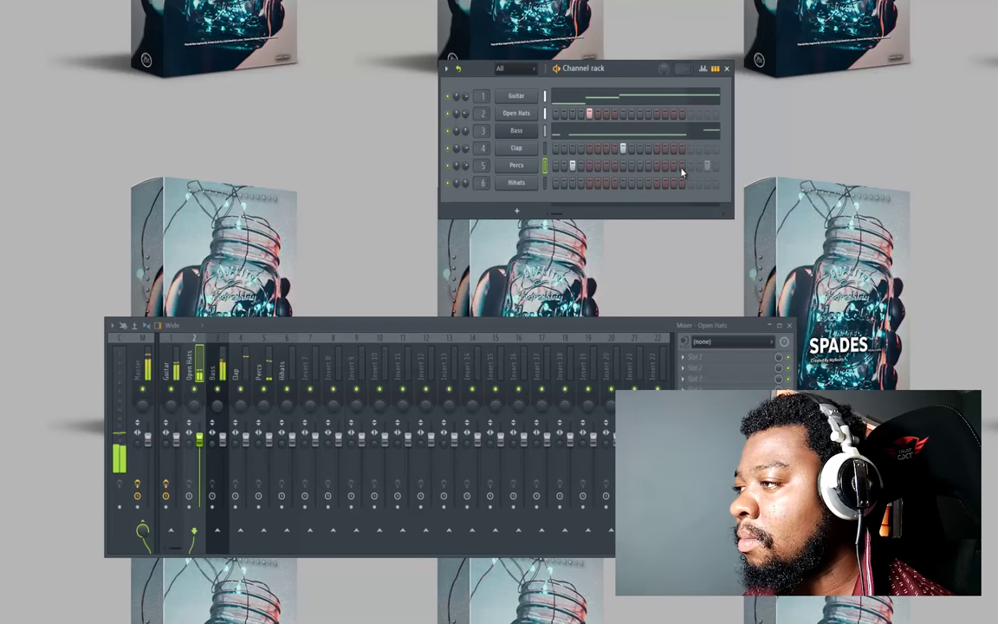
pyautogui.click(680, 167)
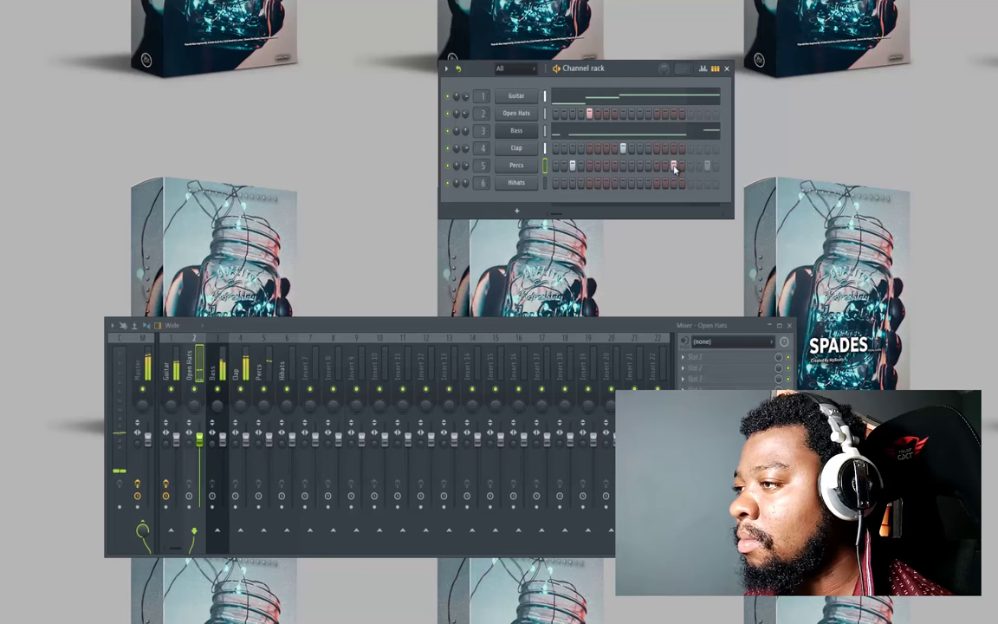
pyautogui.rightClick(535, 181)
pyautogui.click(658, 221)
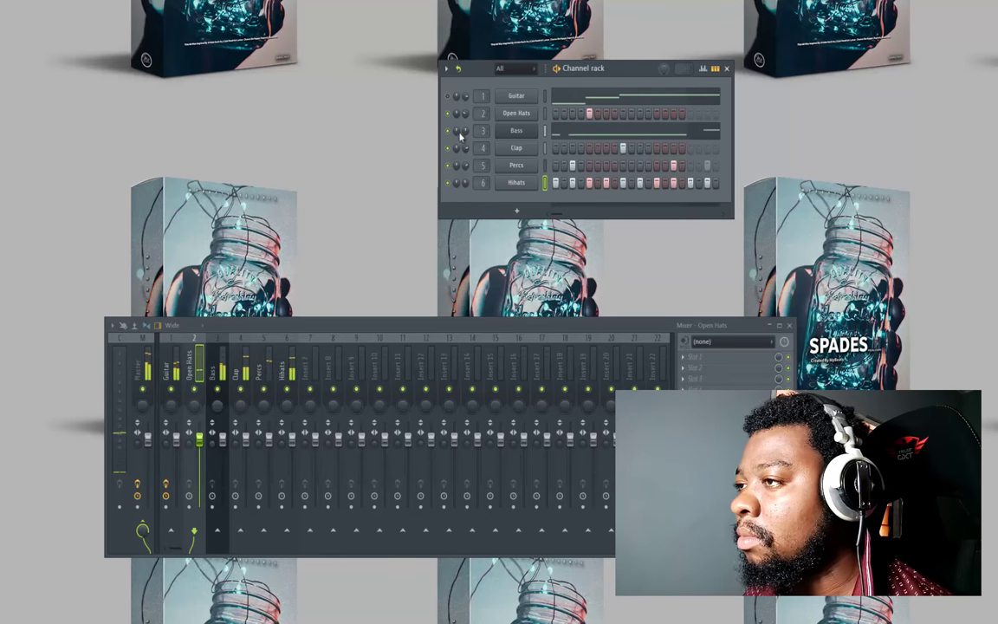
# Insert an FL Keys instrument above the Guitar channel and move its window over the mixer
pyautogui.rightClick(535, 94)
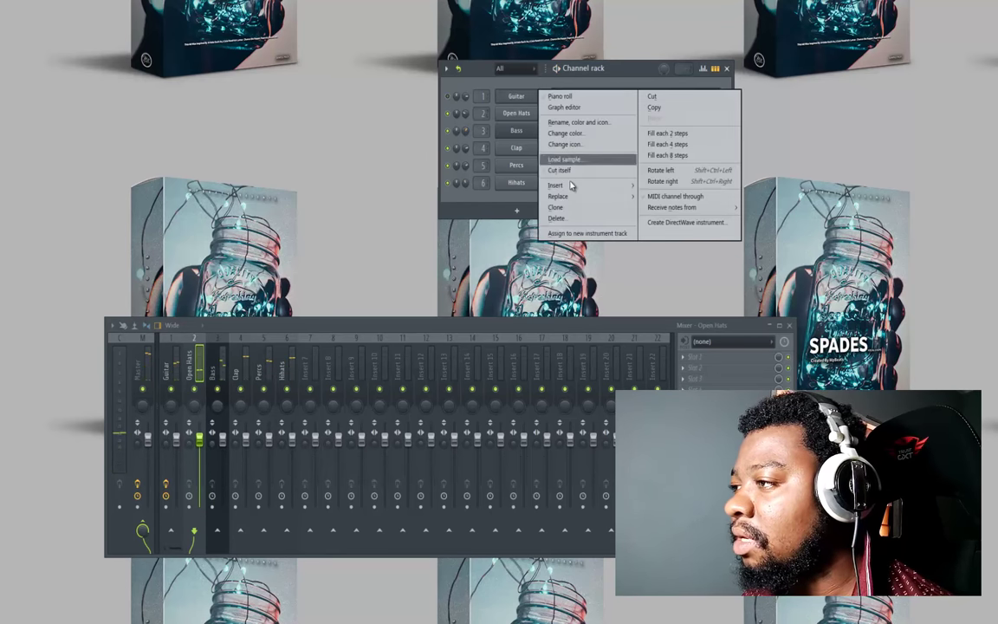
pyautogui.moveTo(636, 186)
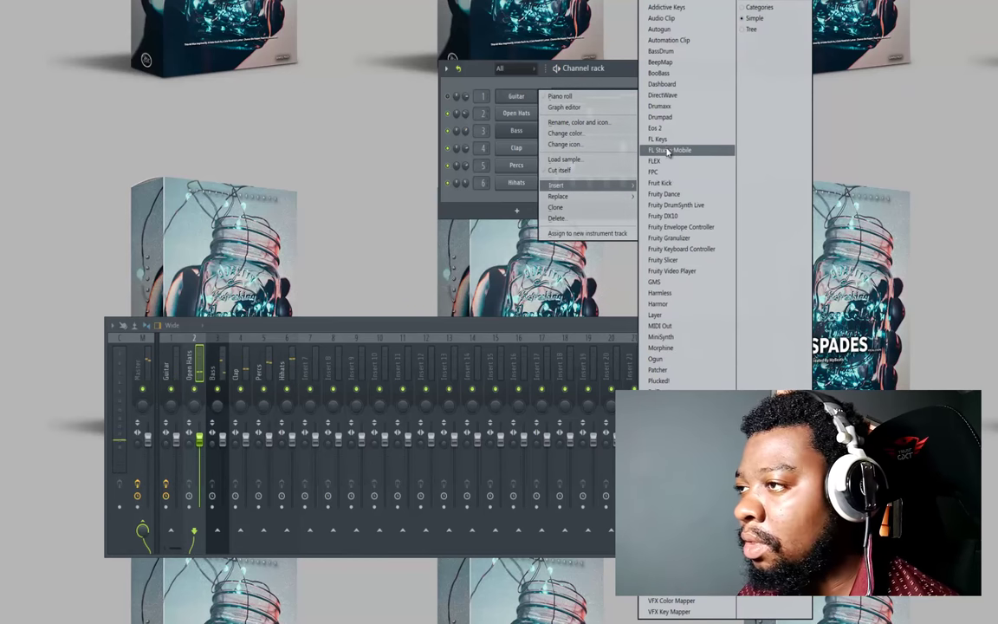
pyautogui.click(664, 140)
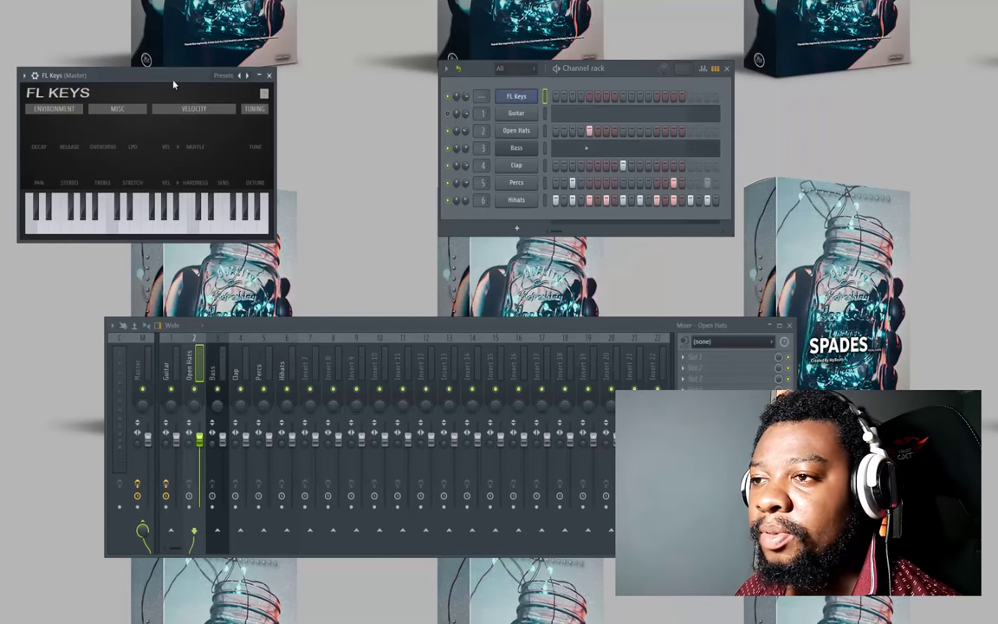
pyautogui.moveTo(176, 80); pyautogui.dragTo(526, 319)
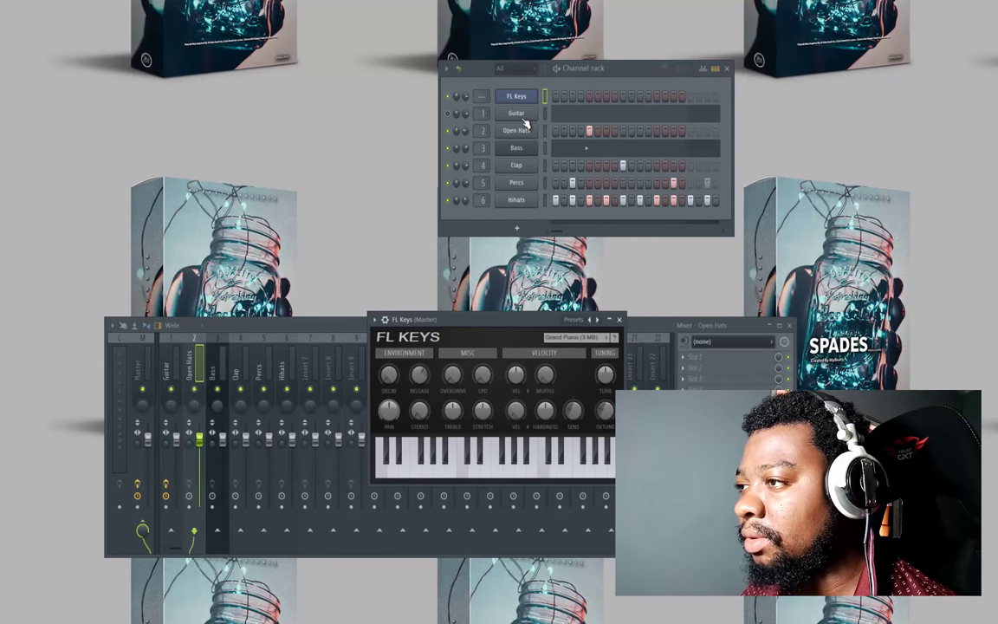
# Copy the Guitar channel's notes into the FL Keys channel and solo FL Keys
pyautogui.rightClick(523, 115)
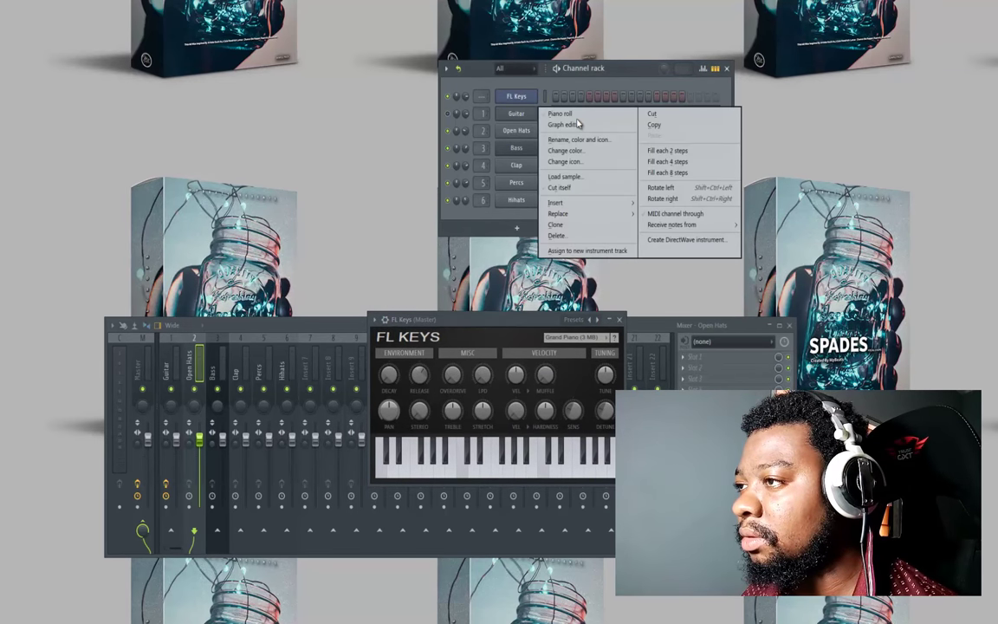
pyautogui.click(533, 99)
pyautogui.rightClick(533, 98)
pyautogui.click(664, 117)
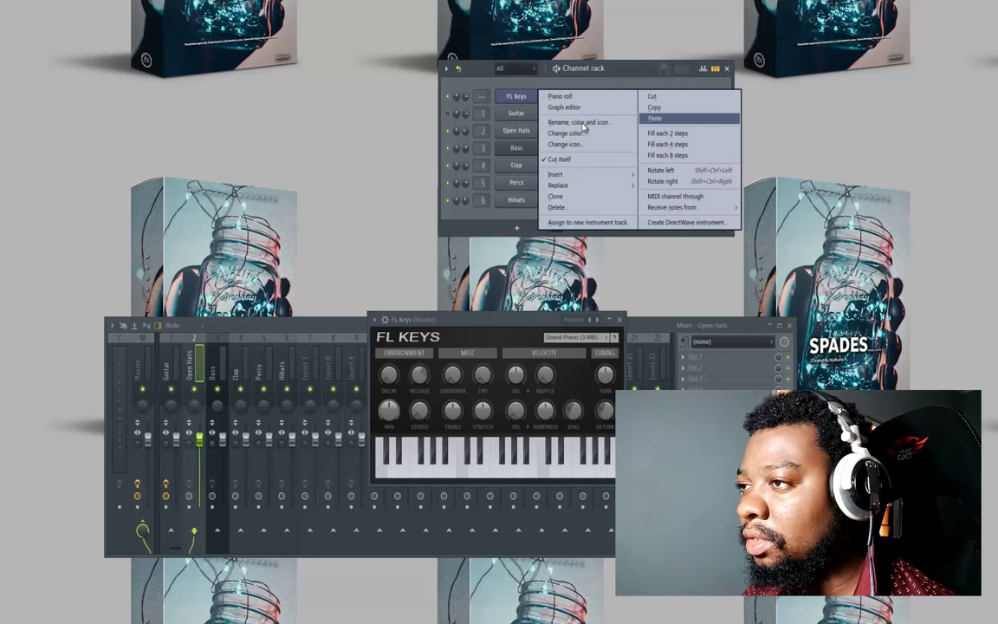
pyautogui.rightClick(448, 99)
pyautogui.click(513, 106)
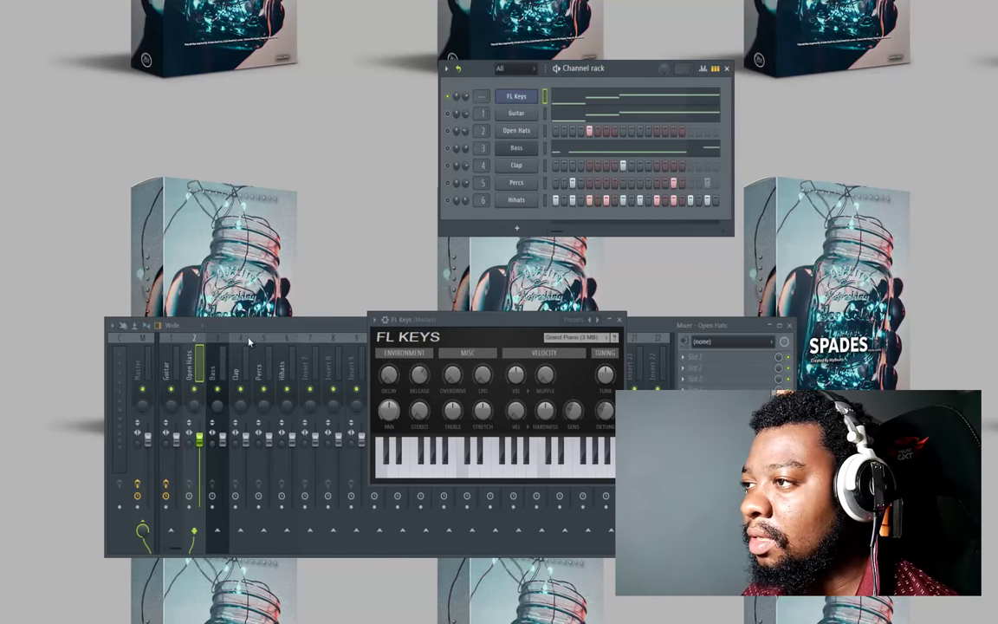
# Rename the FL Keys channel as Piano
pyautogui.rightClick(525, 102)
pyautogui.click(494, 128)
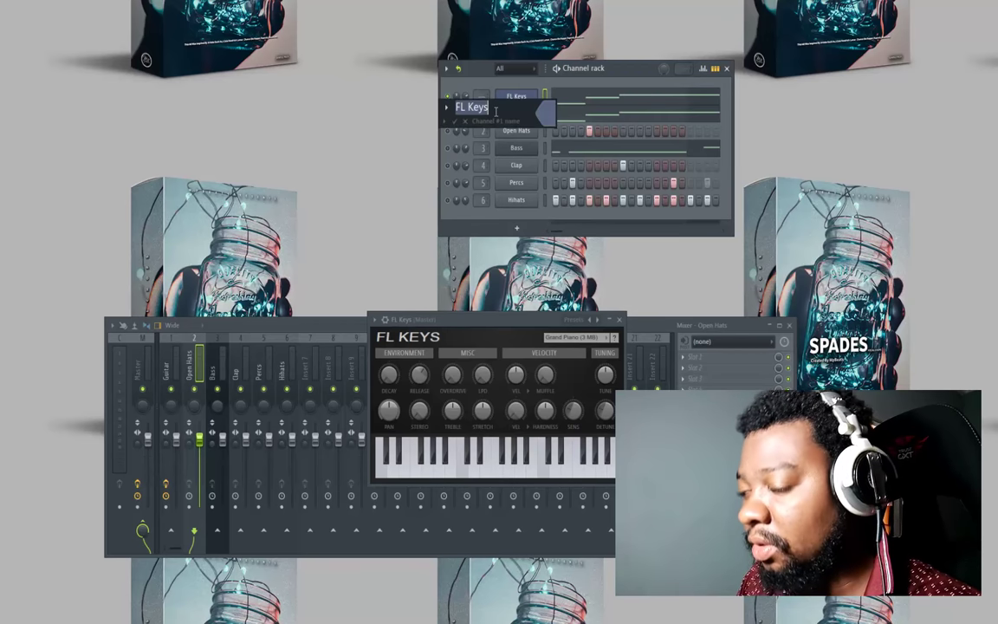
pyautogui.write('Piano')
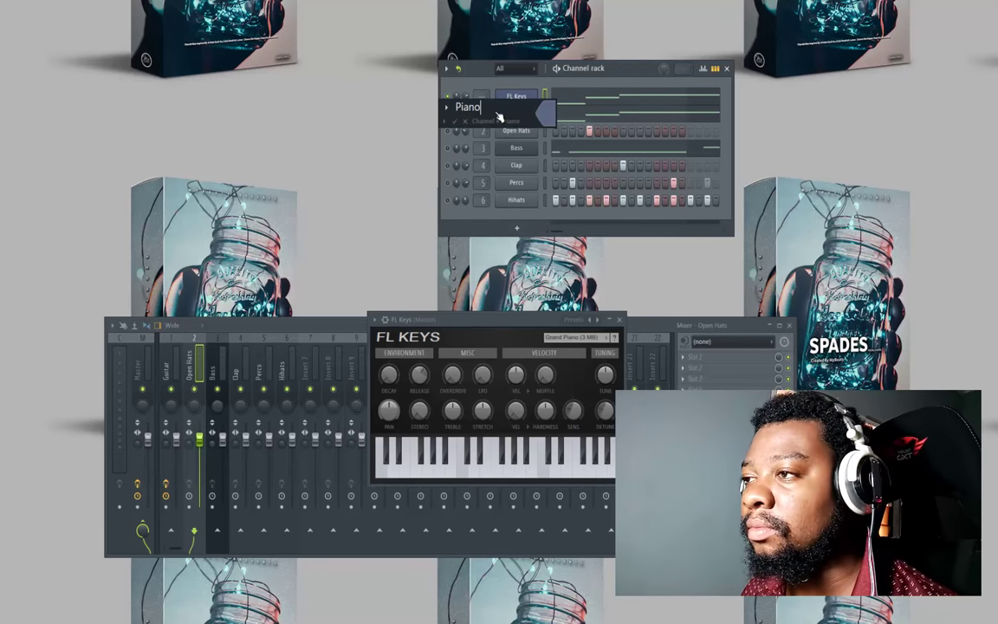
pyautogui.press('Return')
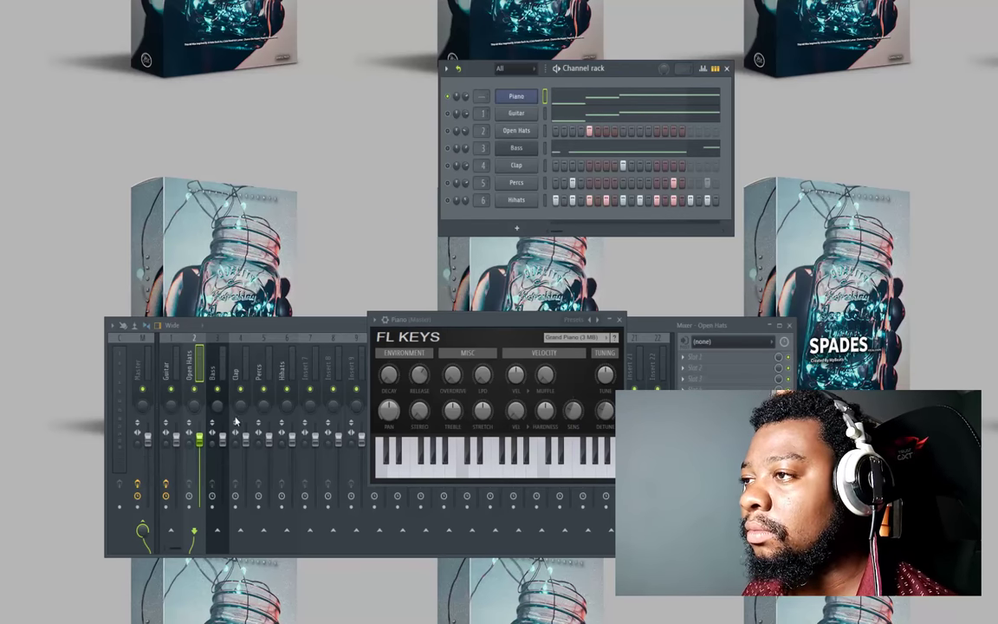
# Load the Dark Piano preset in FL Keys and audition the part before stopping playback
pyautogui.press('space')
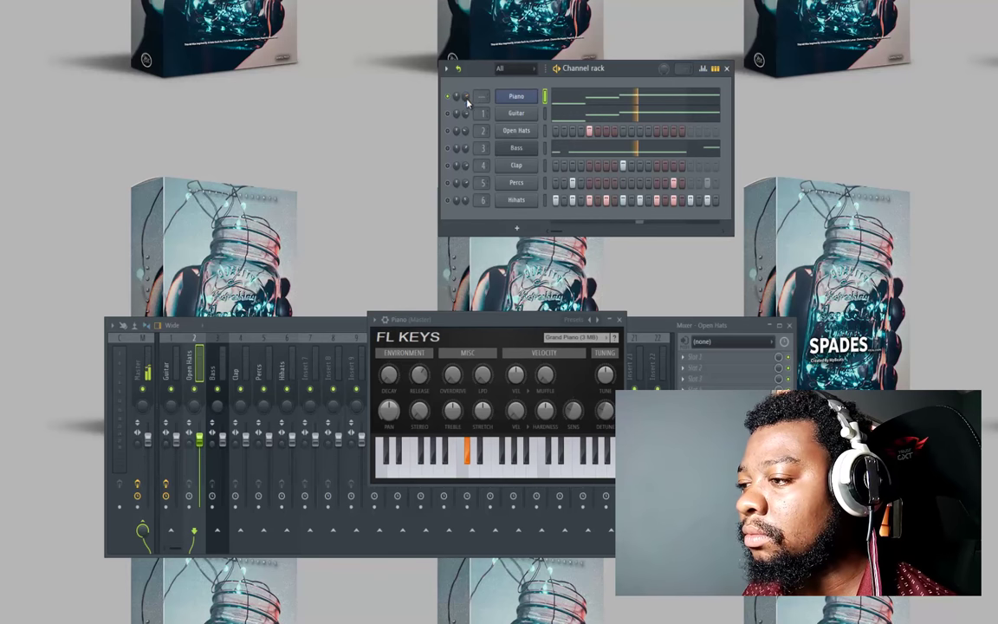
pyautogui.click(569, 336)
pyautogui.rightClick(598, 321)
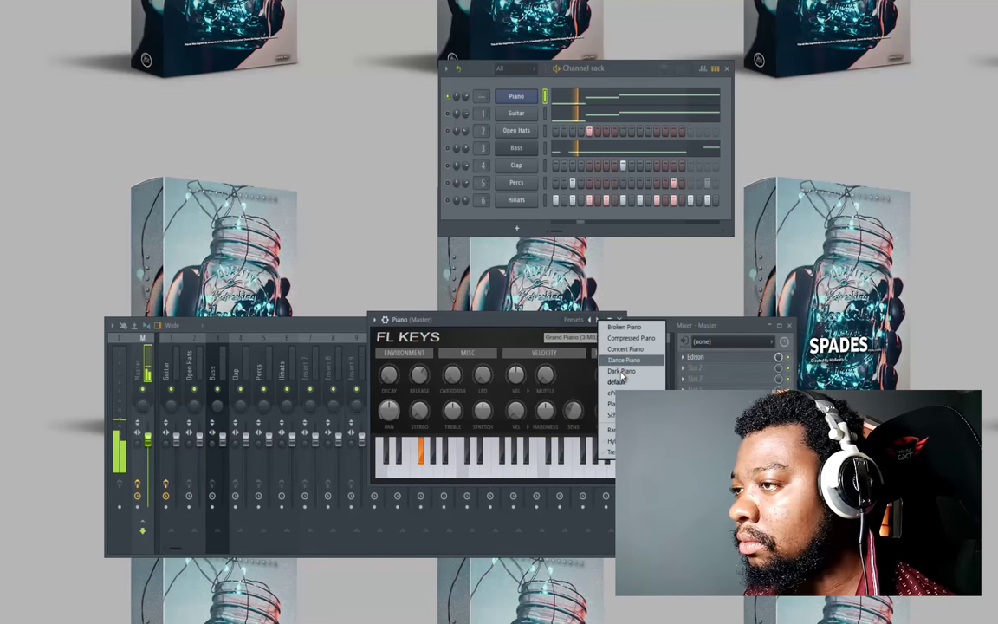
pyautogui.click(622, 372)
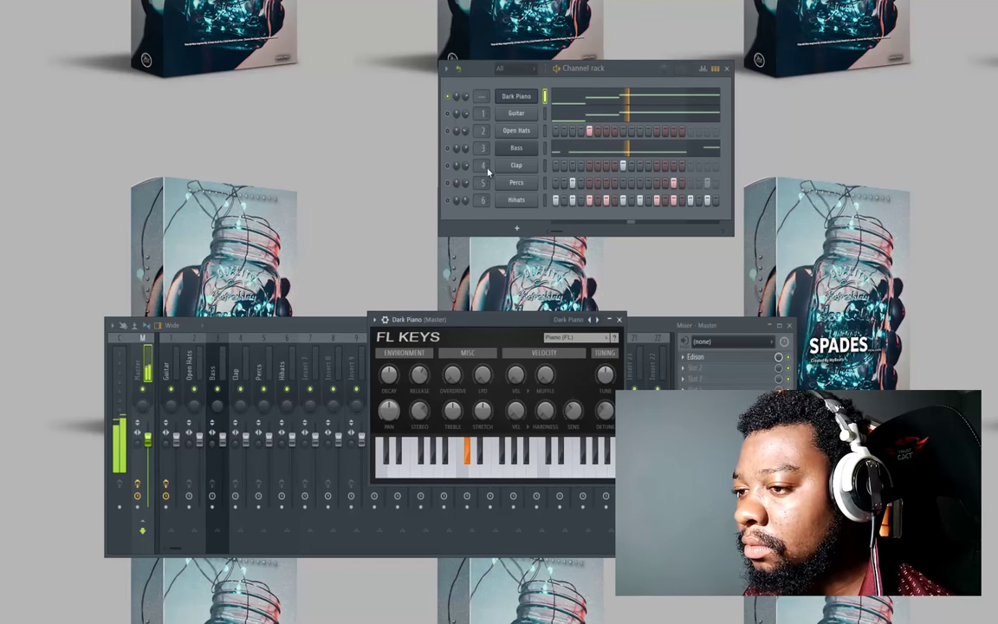
pyautogui.press('space')
# Route the Dark Piano channel to mixer track 7 and load Fruity Parametric EQ 2 in its first effect slot
pyautogui.rightClick(319, 338)
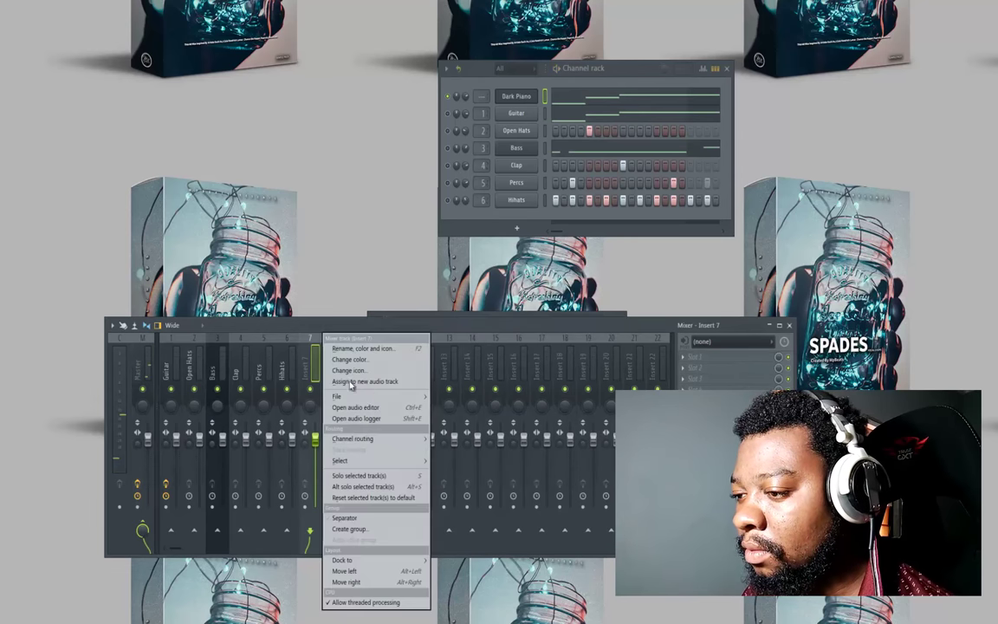
pyautogui.click(446, 440)
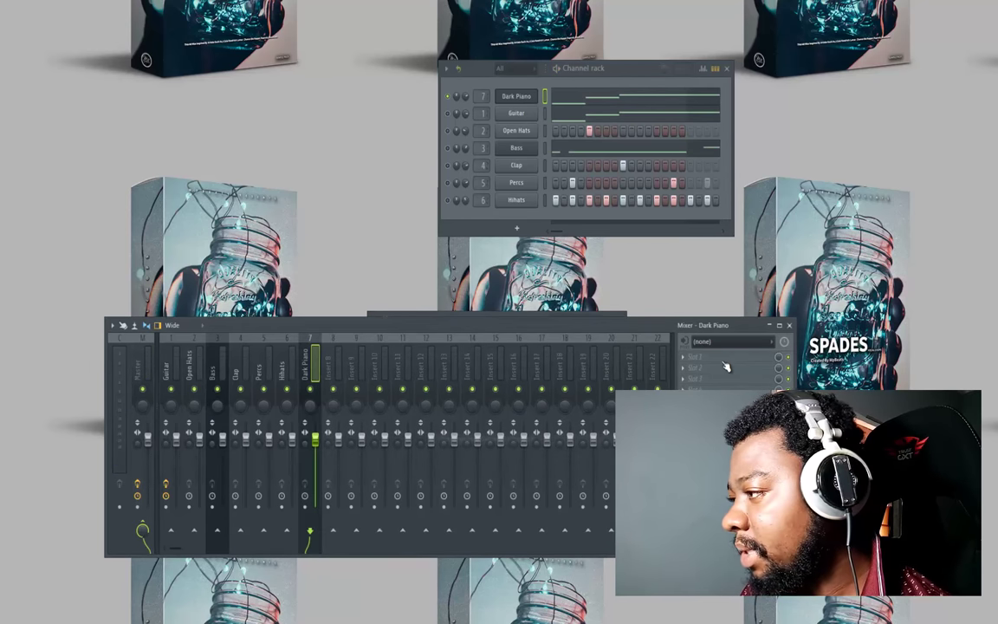
pyautogui.click(726, 357)
pyautogui.moveTo(736, 368)
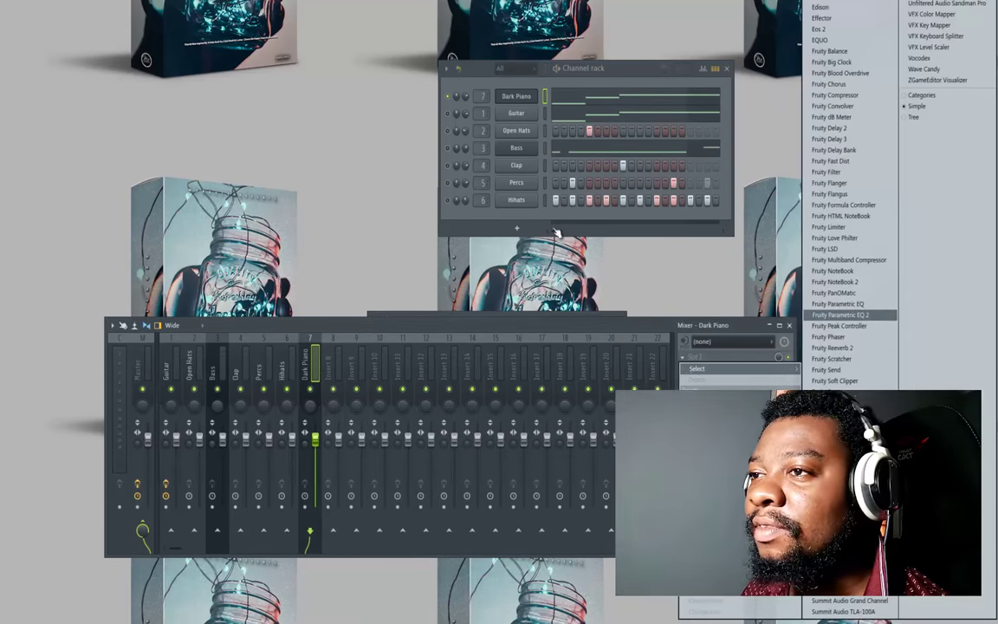
pyautogui.click(840, 315)
# Shape the piano's EQ during playback with a steep low cut up to the low mids and a boosted high shelf
pyautogui.moveTo(228, 62); pyautogui.dragTo(247, 485)
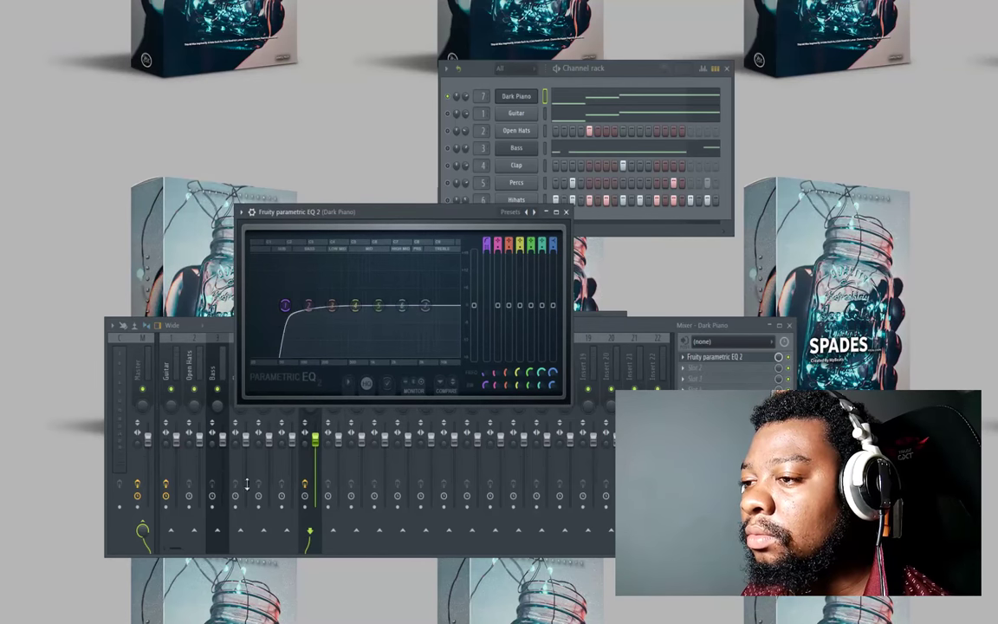
pyautogui.press('space')
pyautogui.moveTo(287, 318); pyautogui.dragTo(345, 210)
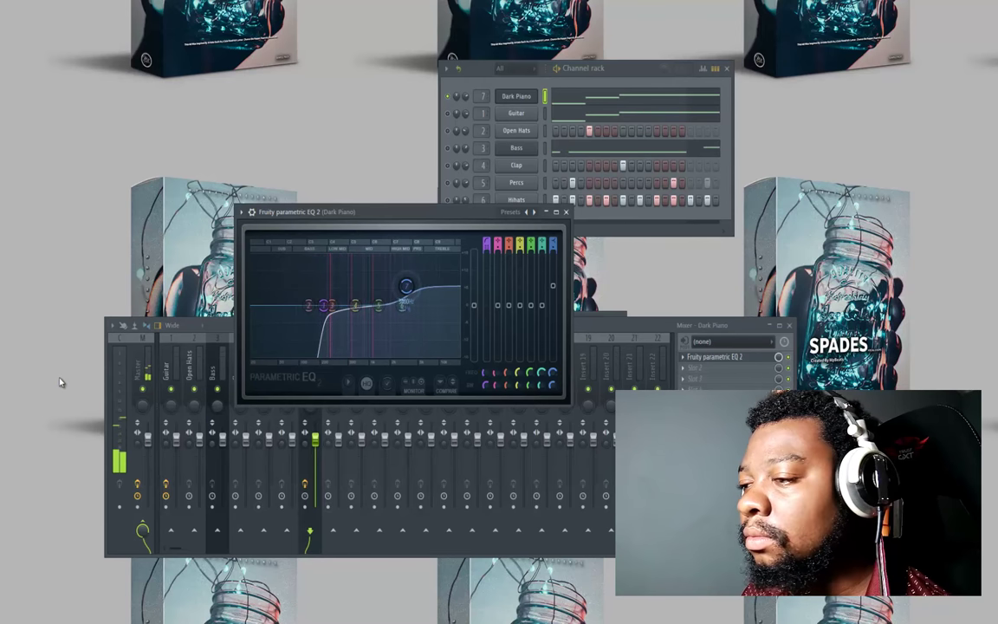
# Copy the Guitar track's Fruity Delay 2 onto the Dark Piano mixer track
pyautogui.click(168, 371)
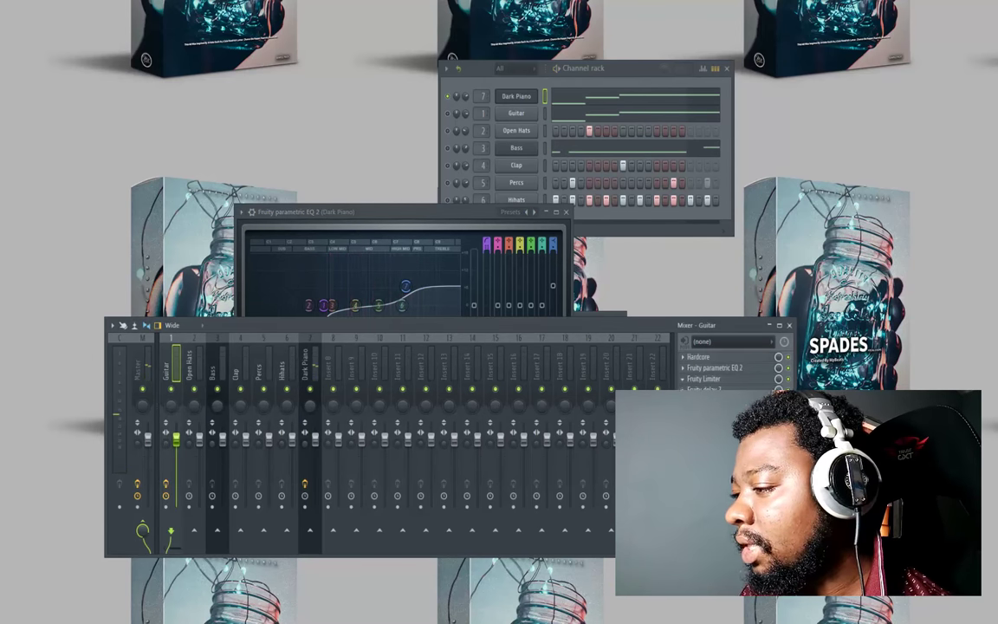
pyautogui.rightClick(698, 357)
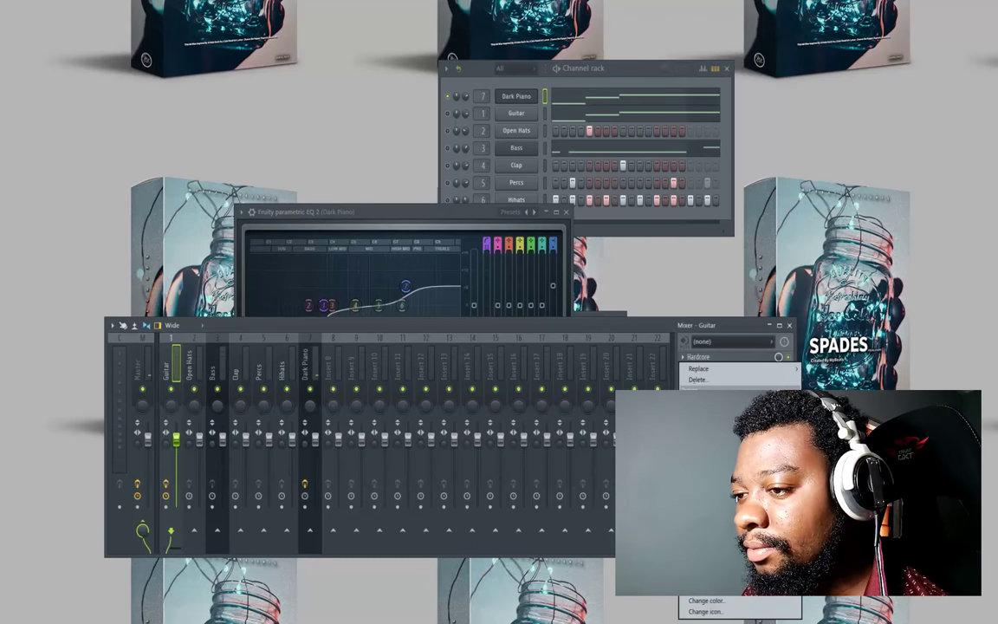
pyautogui.moveTo(712, 424); pyautogui.dragTo(308, 374)
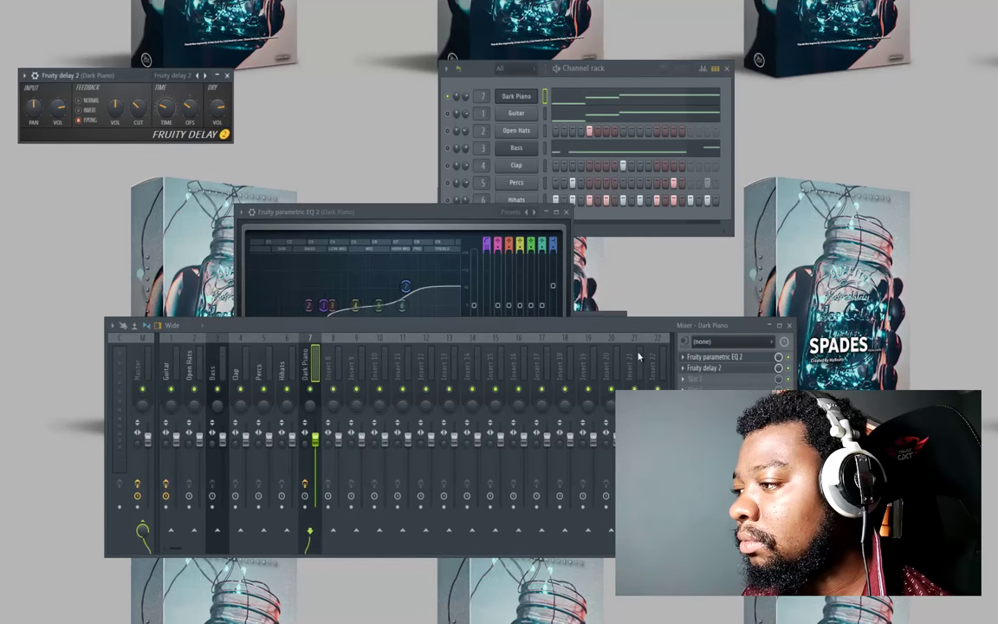
# Audition the delayed piano, fine-tune the time offset of its Fruity Delay 2, and close the plugin window
pyautogui.press('space')
pyautogui.click(728, 371)
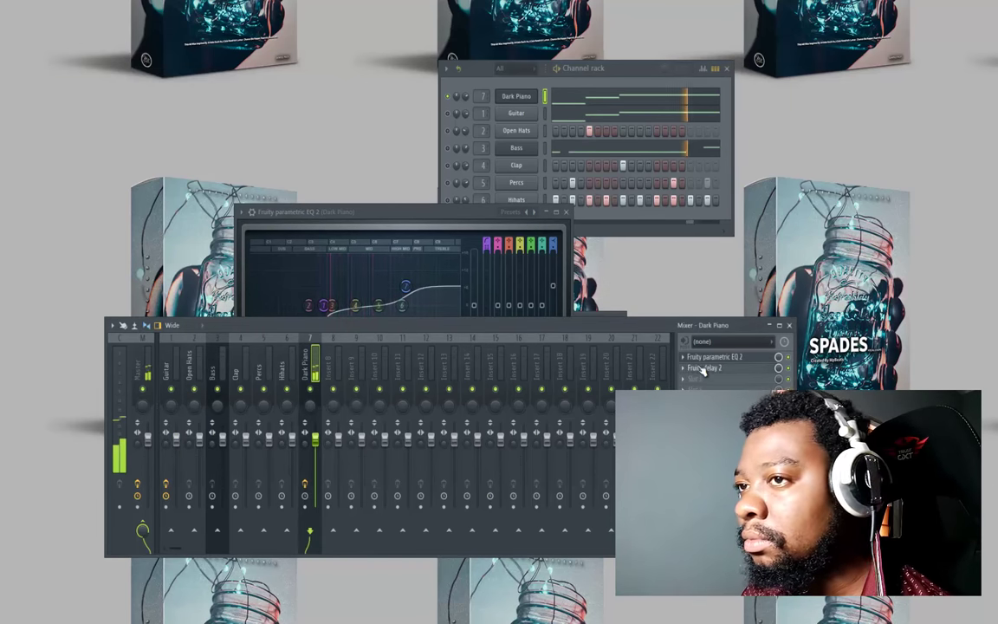
pyautogui.click(726, 371)
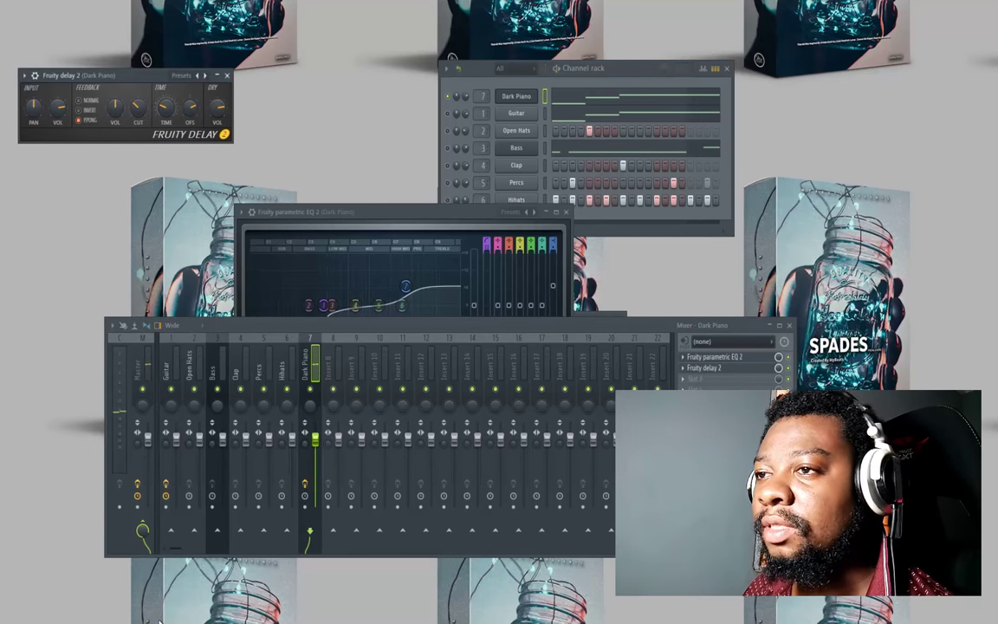
pyautogui.click(227, 76)
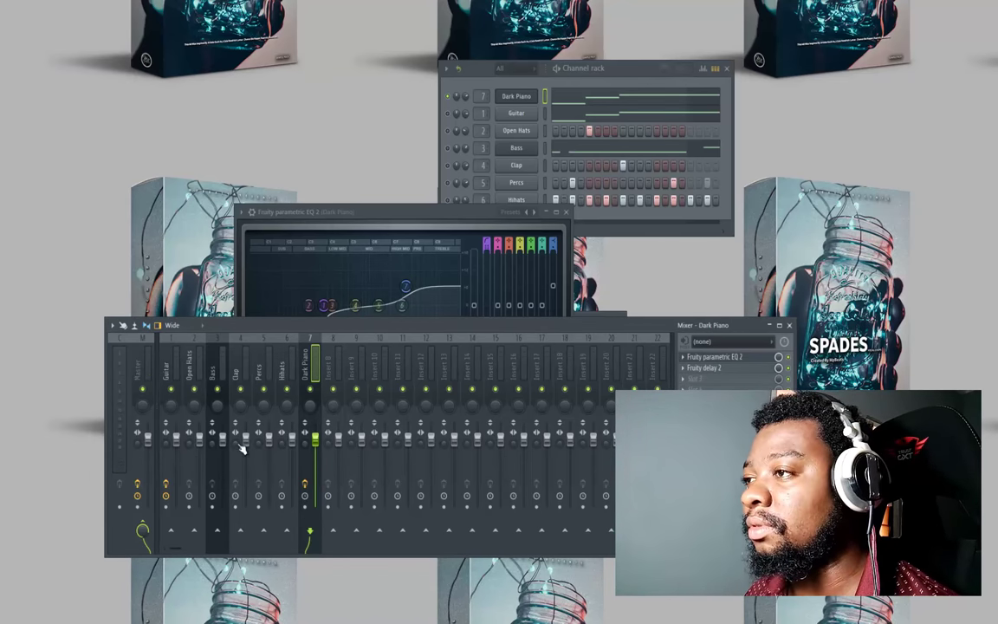
# Unmute all the channels and play the full beat together with the Dark Piano
pyautogui.click(448, 139)
pyautogui.rightClick(448, 150)
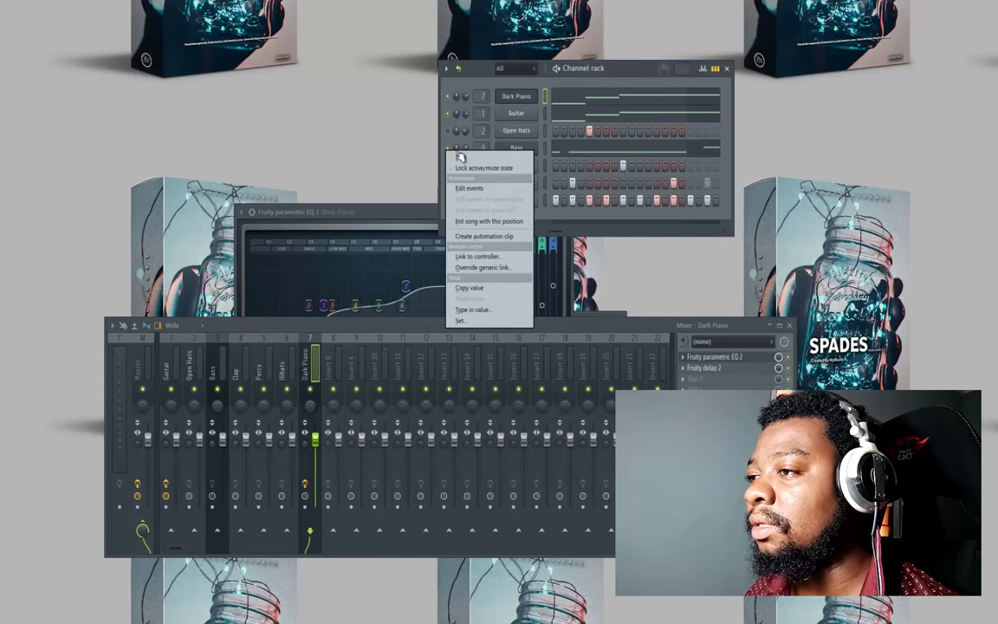
pyautogui.click(460, 157)
pyautogui.rightClick(449, 149)
pyautogui.click(456, 158)
pyautogui.press('space')
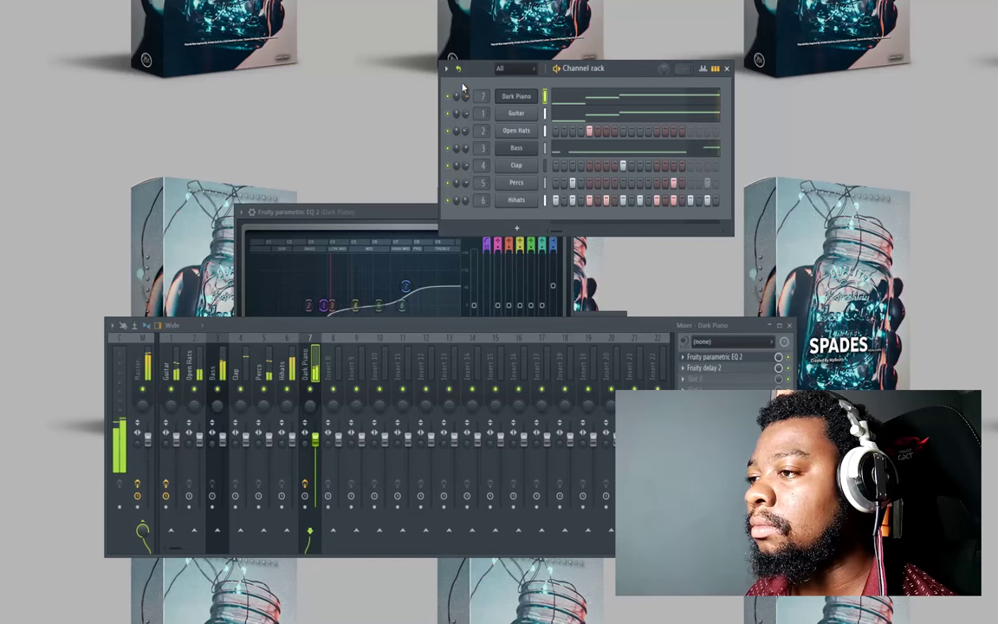
# Close the parametric EQ, mixer and FL Keys windows, keeping only the channel rack open
pyautogui.click(411, 214)
pyautogui.click(566, 212)
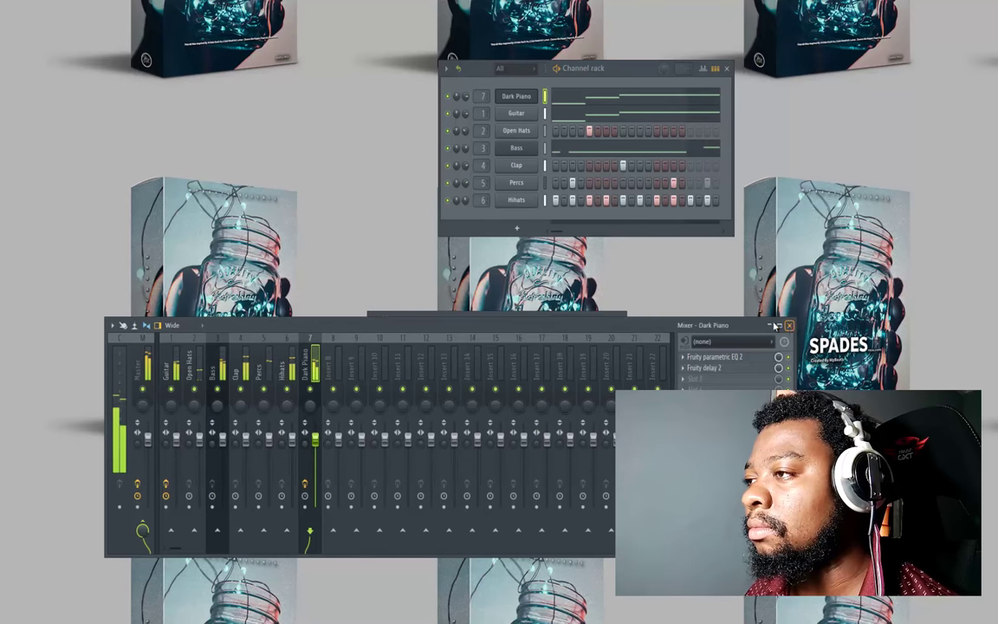
pyautogui.click(791, 326)
pyautogui.click(617, 316)
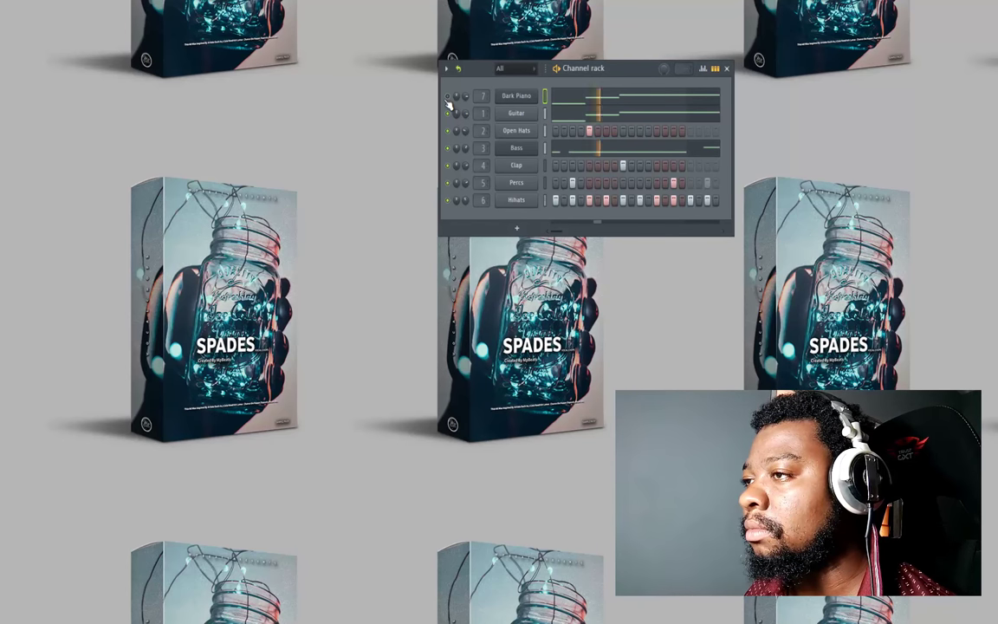
# Add short C#6, B5 and C#5 notes late in bar 2 of the Dark Piano's piano roll and play the pattern
pyautogui.rightClick(519, 101)
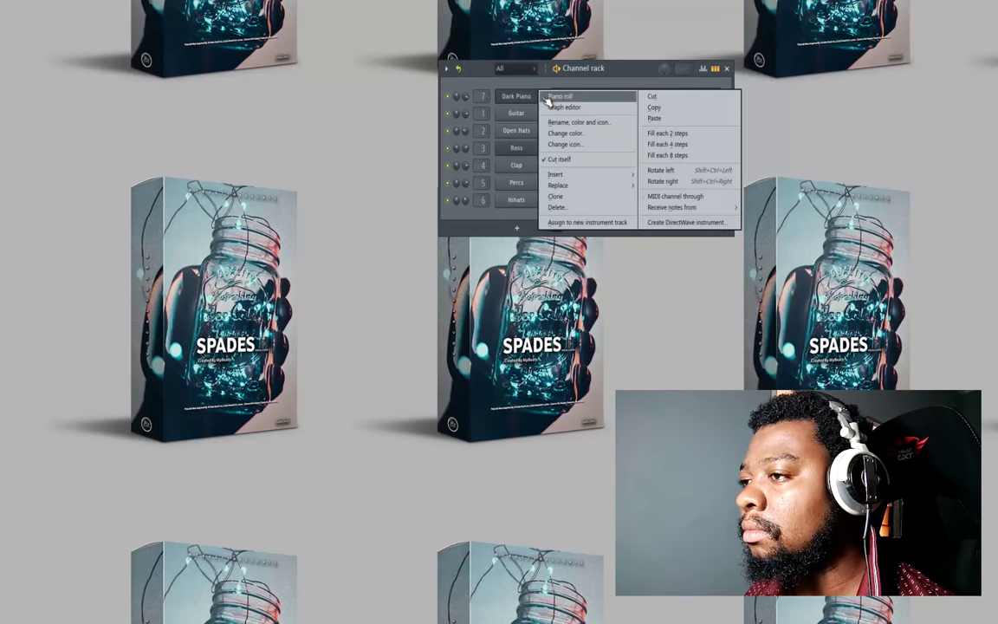
pyautogui.click(549, 97)
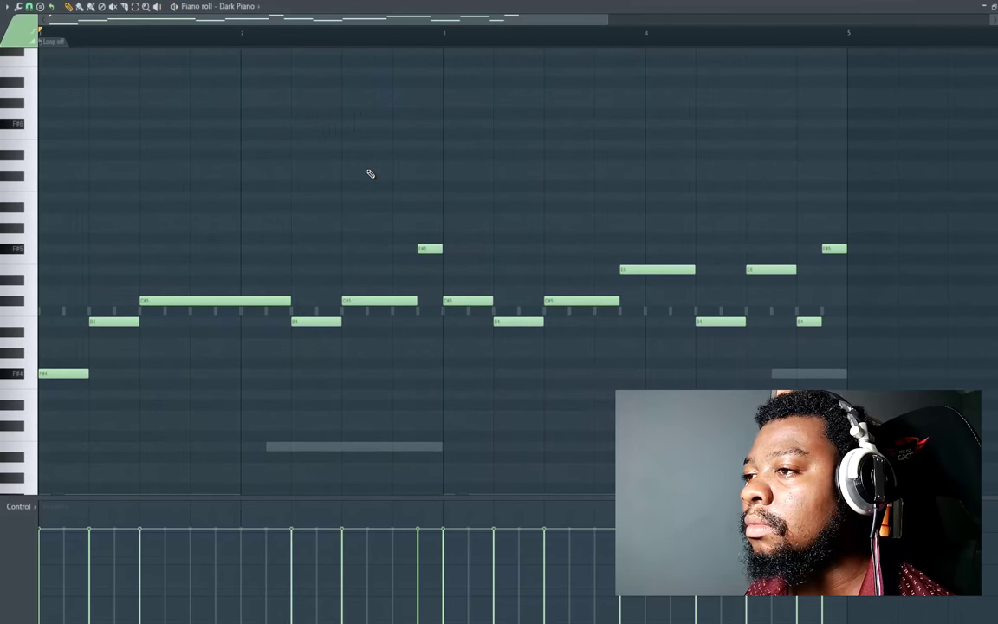
pyautogui.moveTo(366, 163); pyautogui.dragTo(374, 178)
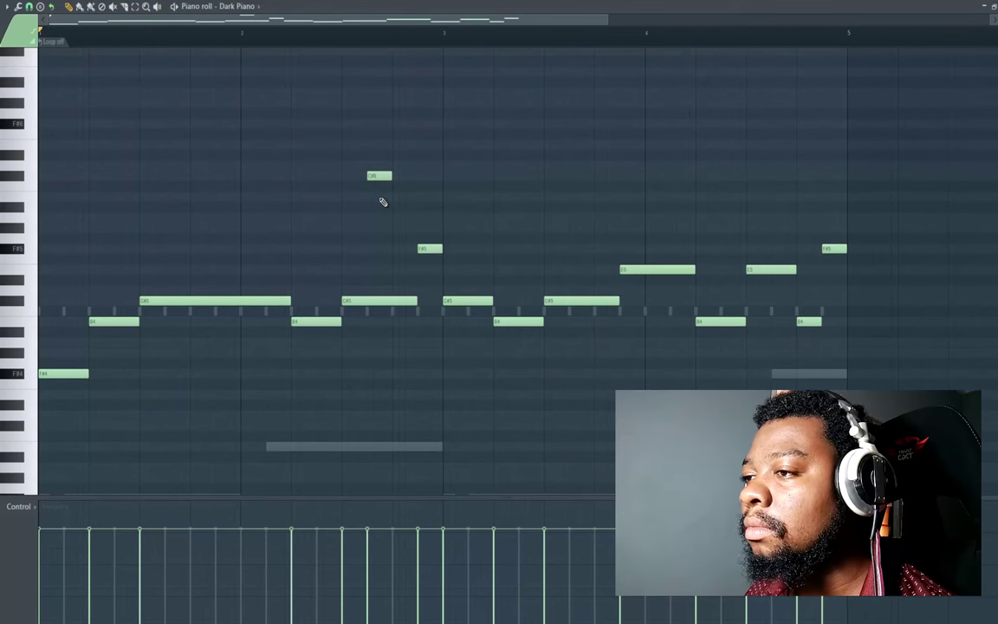
pyautogui.click(379, 198)
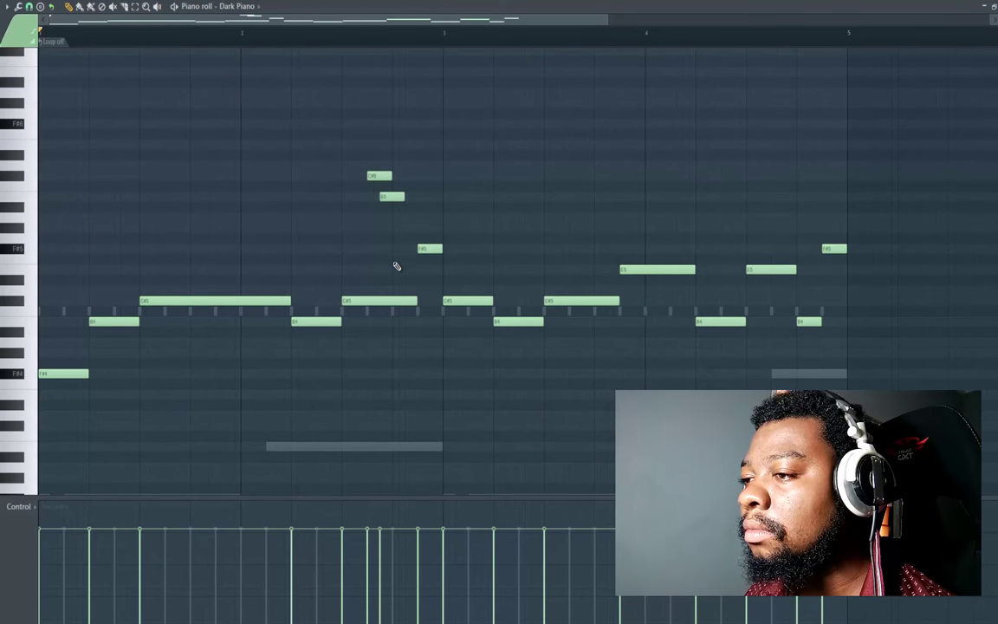
pyautogui.moveTo(392, 271); pyautogui.dragTo(400, 294)
pyautogui.press('space')
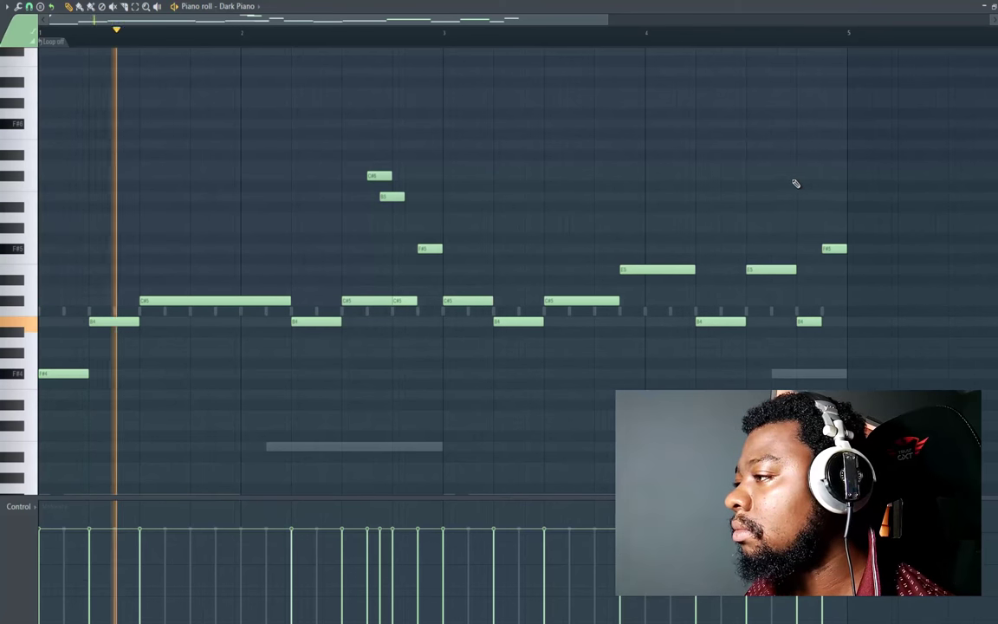
# Add a B5 note near the end of bar 4 and reposition bar 2's B5 directly after the C#6
pyautogui.click(773, 197)
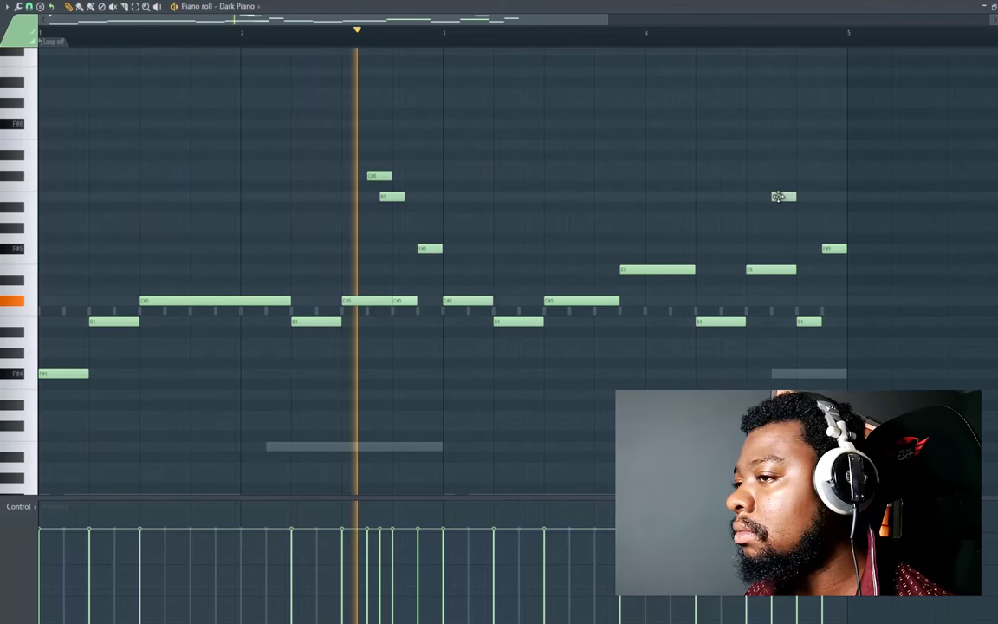
pyautogui.press('space')
pyautogui.rightClick(392, 196)
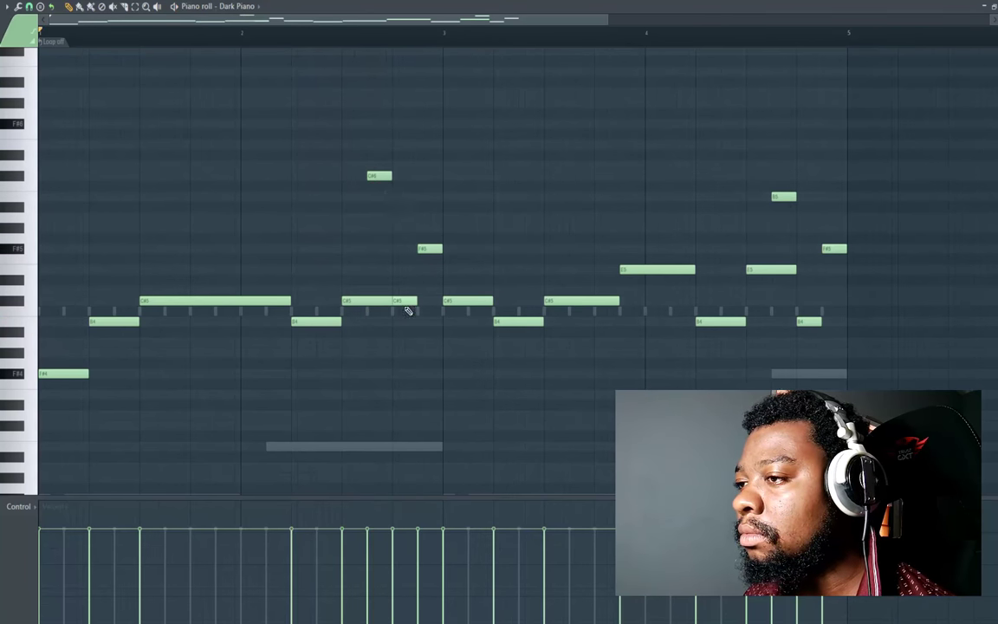
pyautogui.moveTo(394, 218); pyautogui.dragTo(398, 196)
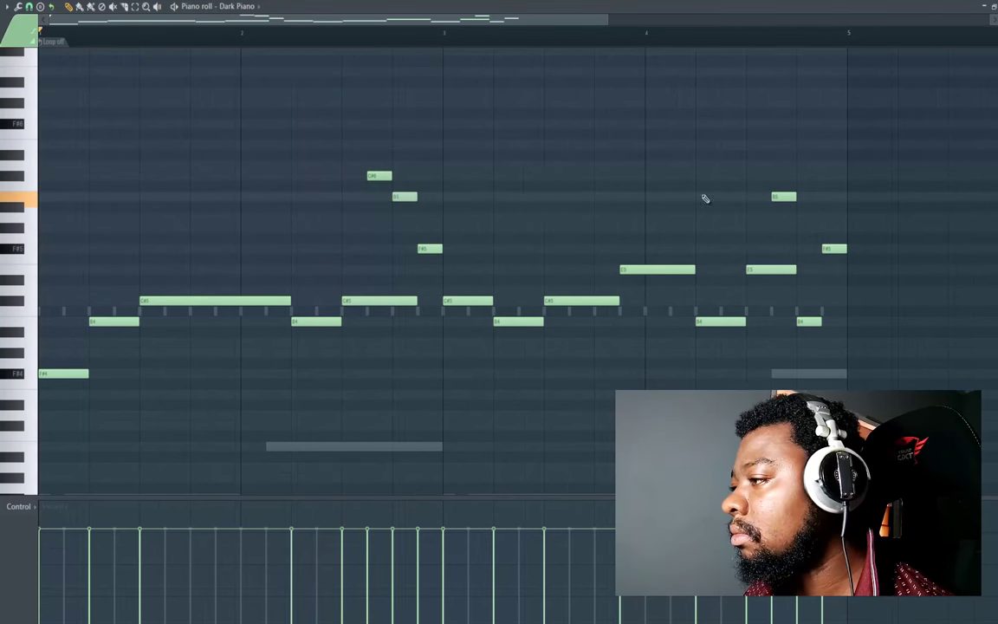
pyautogui.click(776, 227)
pyautogui.moveTo(777, 229); pyautogui.dragTo(847, 196)
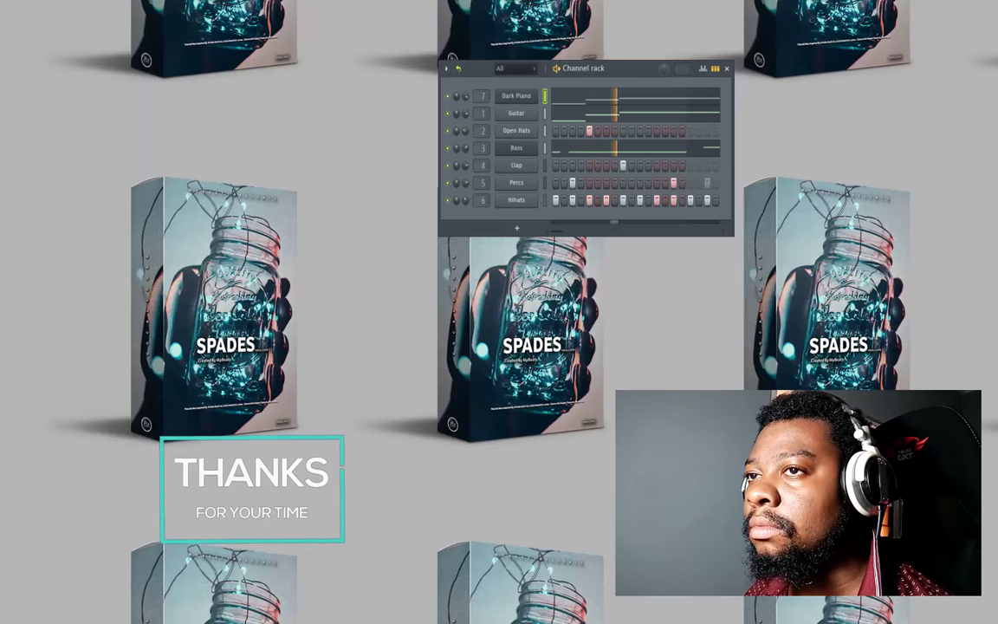
# Save the project as Test in the Noizy Peeps folder
pyautogui.click(12, 0)
pyautogui.click(19, 17)
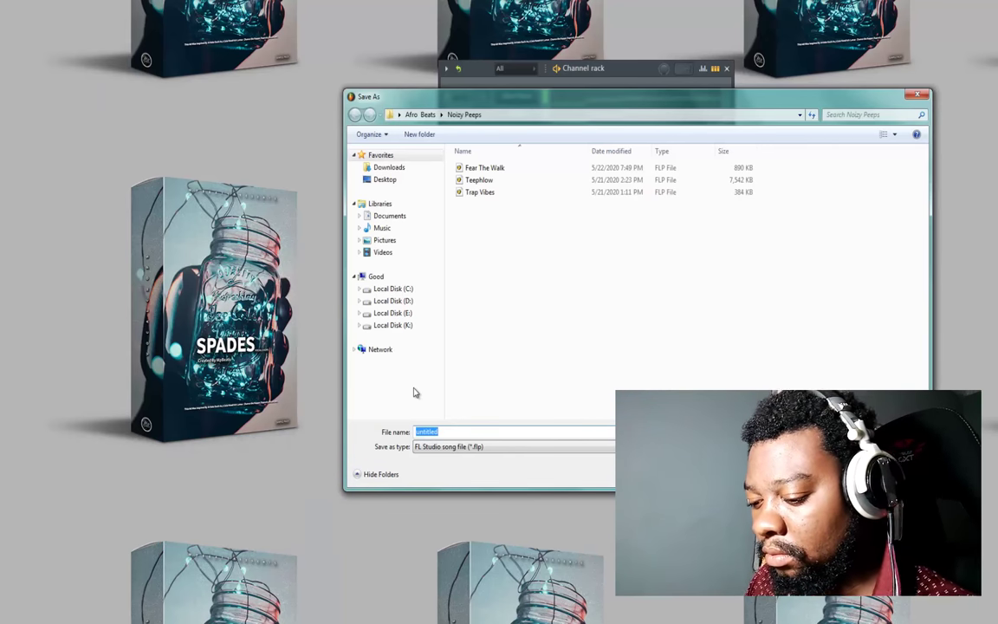
pyautogui.write('Test')
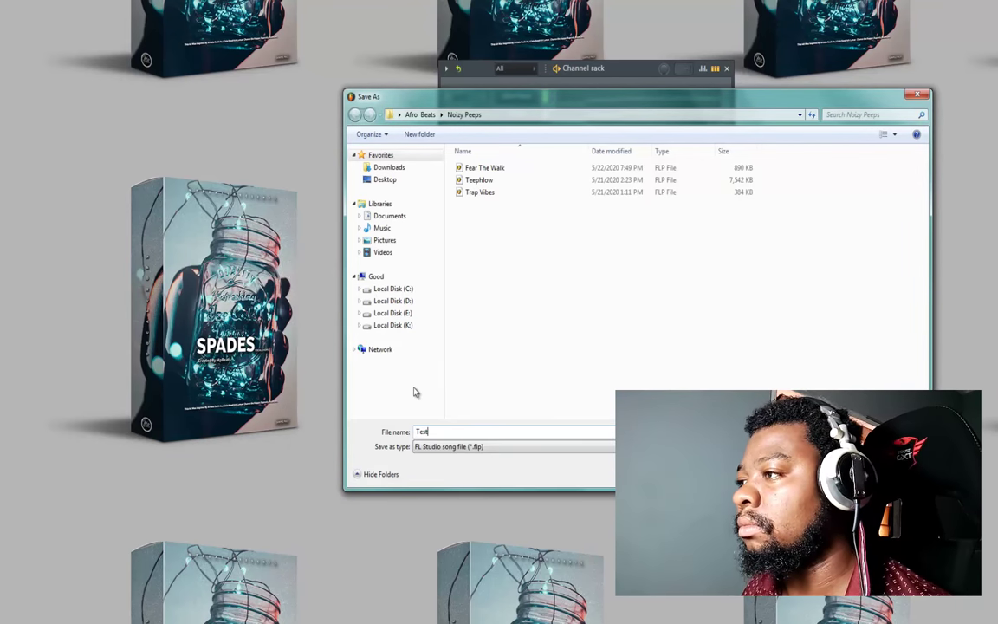
pyautogui.press('Return')
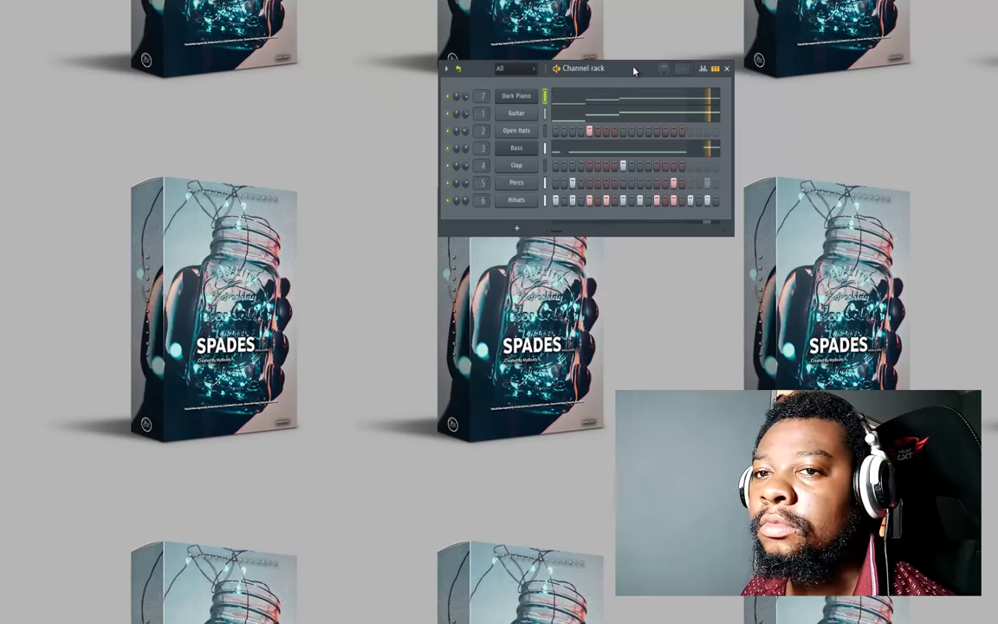